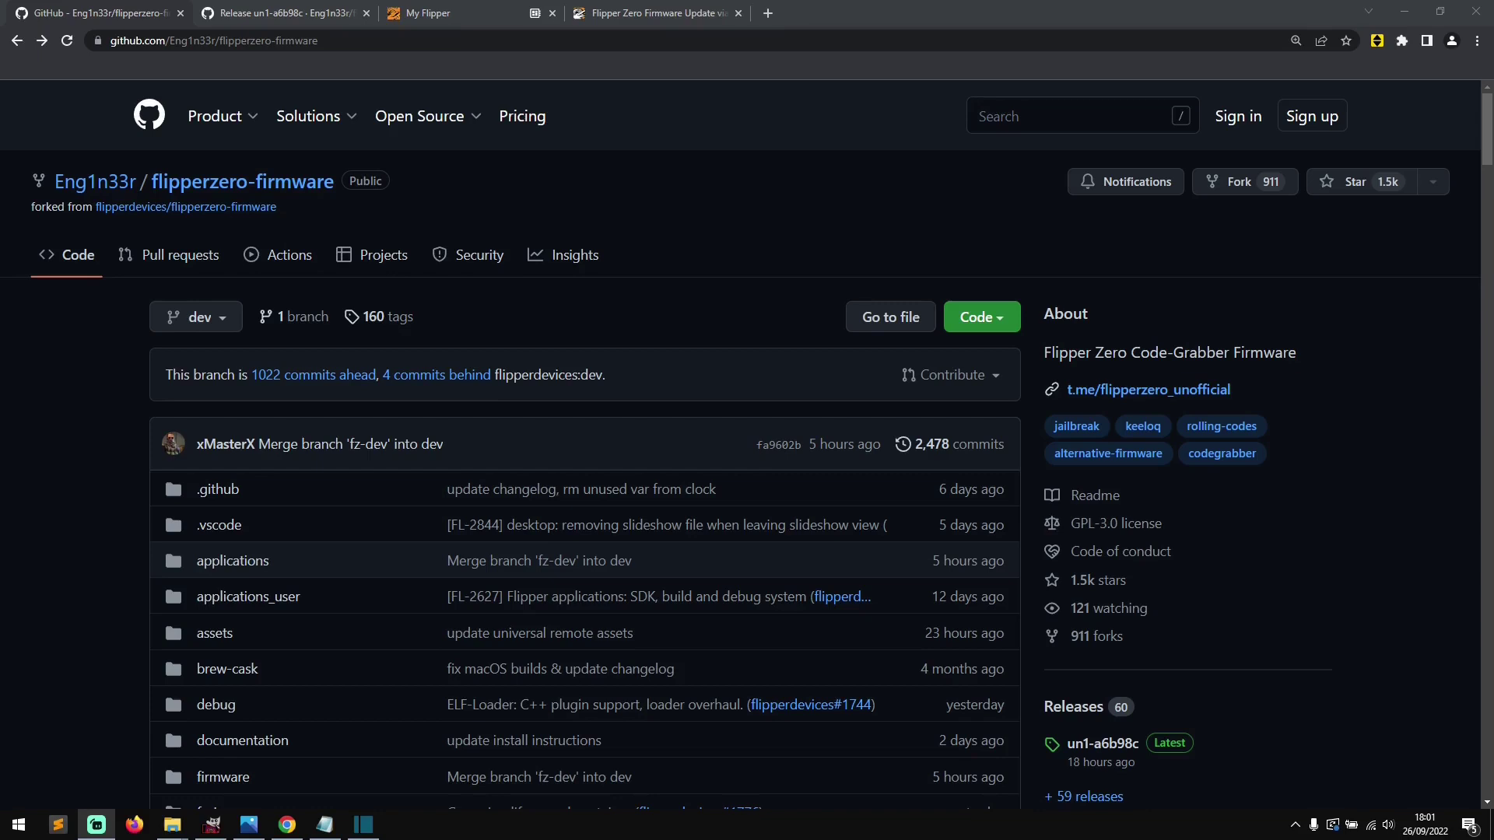
Point out the Unleashed repository's web address and its owner name in the address bar.
{"action": "left_click", "coordinate": [122, 40]}
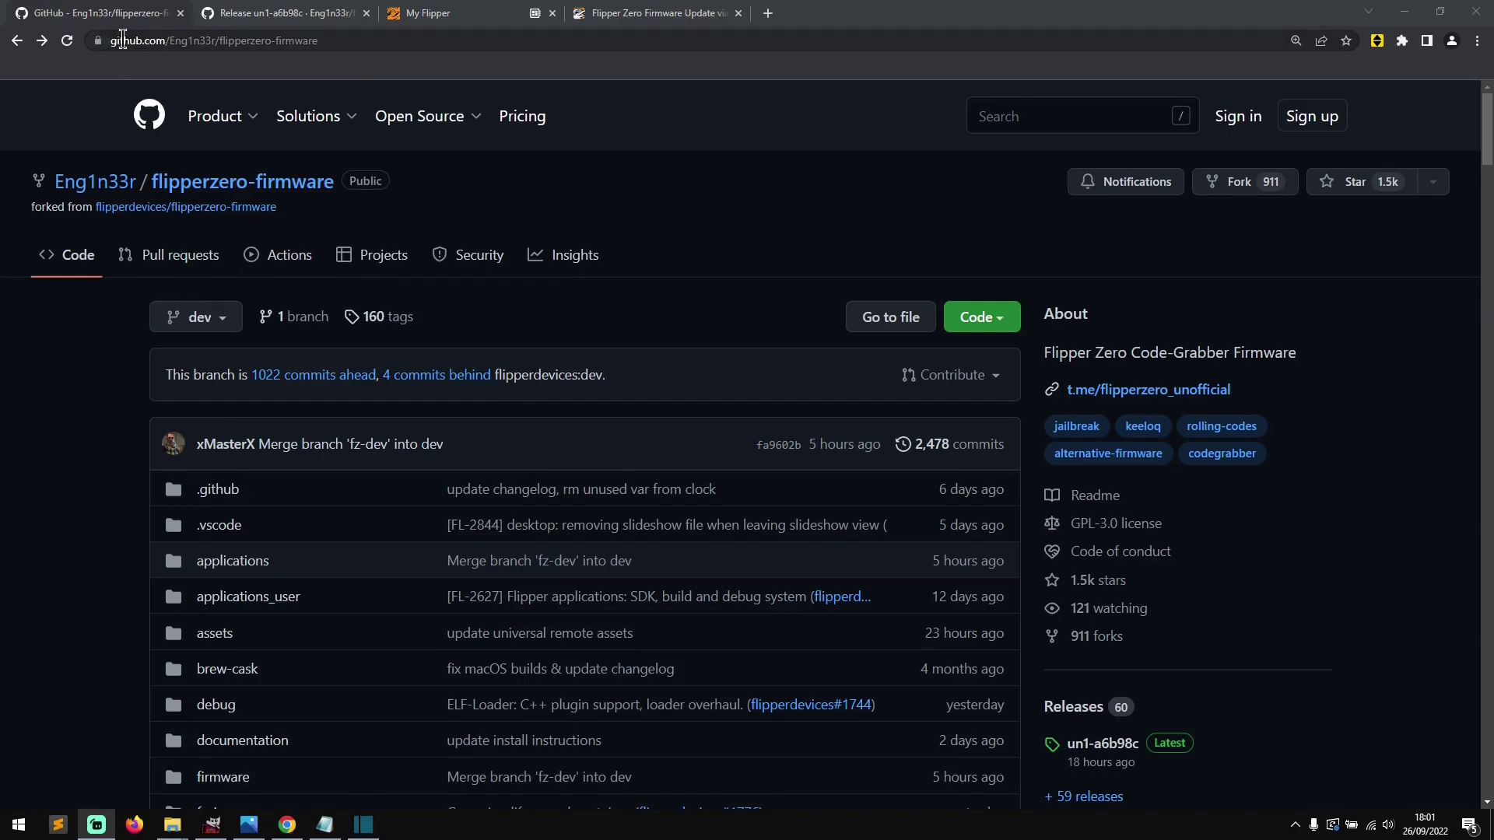
{"action": "left_click", "coordinate": [177, 40]}
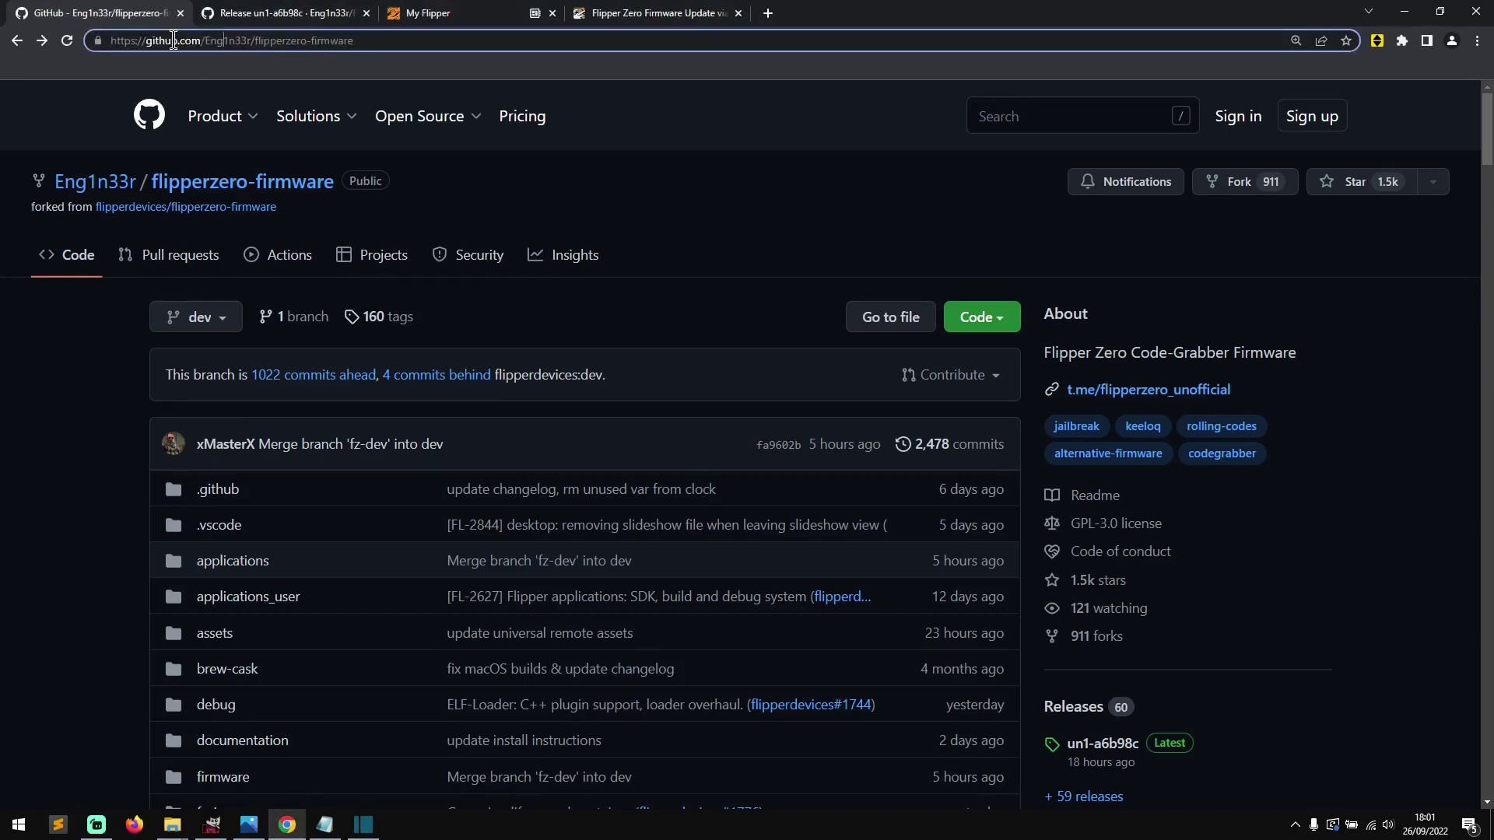
{"action": "left_click_drag", "start_coordinate": [205, 41], "coordinate": [241, 41]}
Scroll past the file list to the ReadMe welcome text and experimental-use disclaimer.
{"action": "left_click", "coordinate": [540, 293]}
{"action": "scroll", "coordinate": [540, 293], "scroll_direction": "down", "scroll_amount": 15}
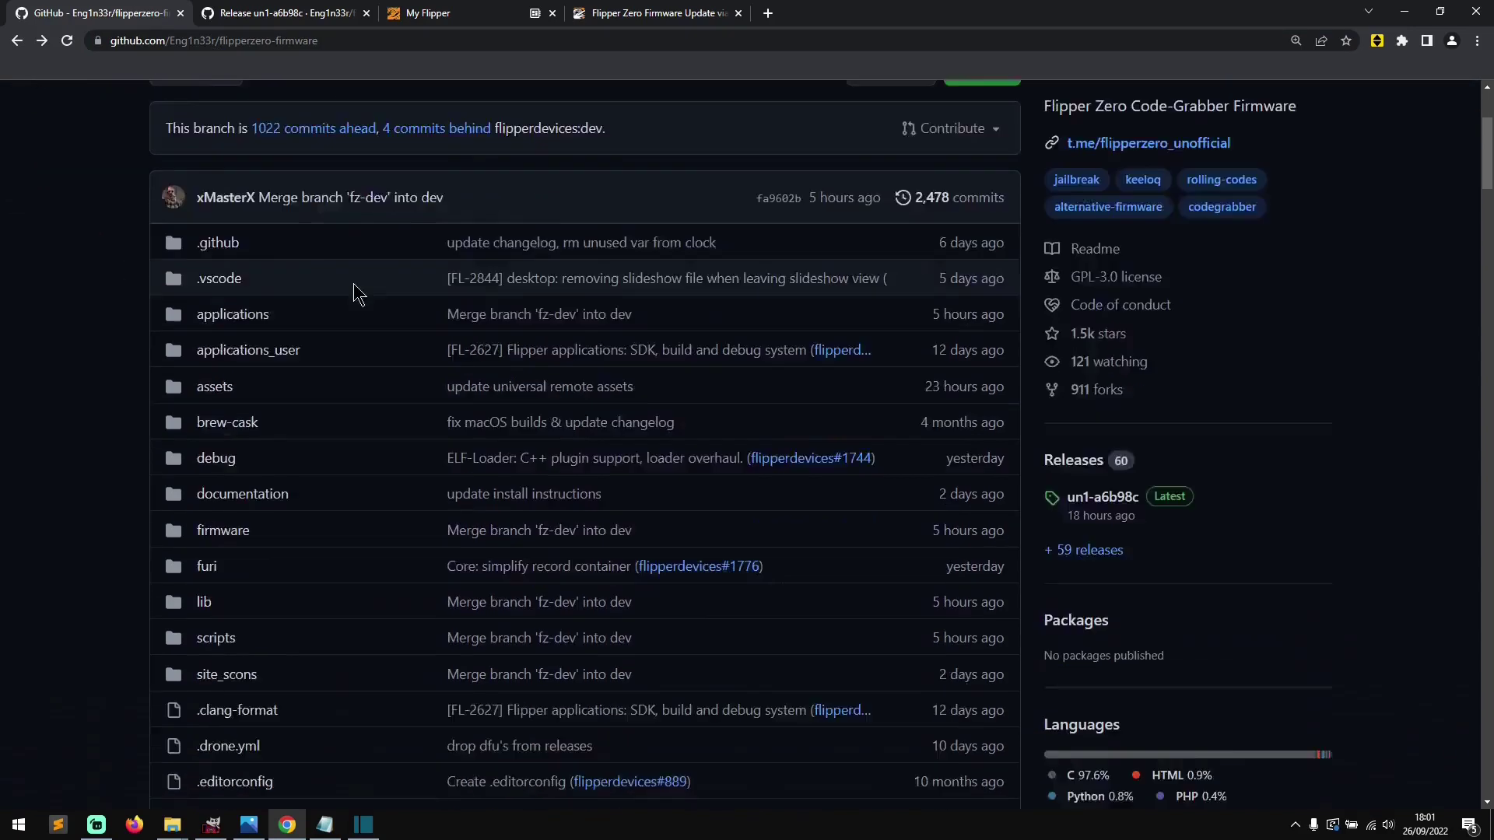
{"action": "scroll", "coordinate": [467, 334], "scroll_direction": "down", "scroll_amount": 3}
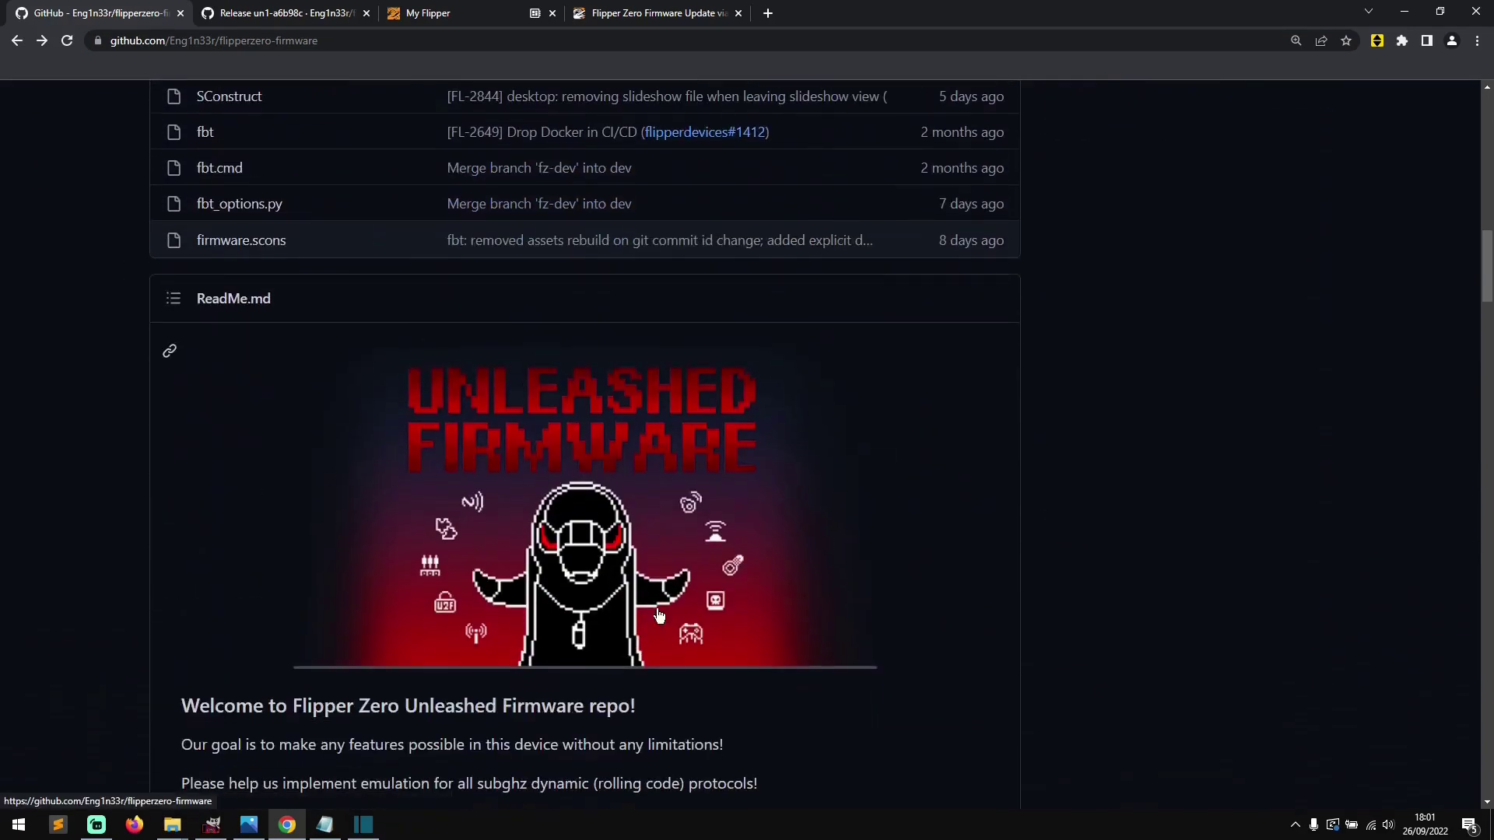
{"action": "scroll", "coordinate": [216, 356], "scroll_direction": "down", "scroll_amount": 5}
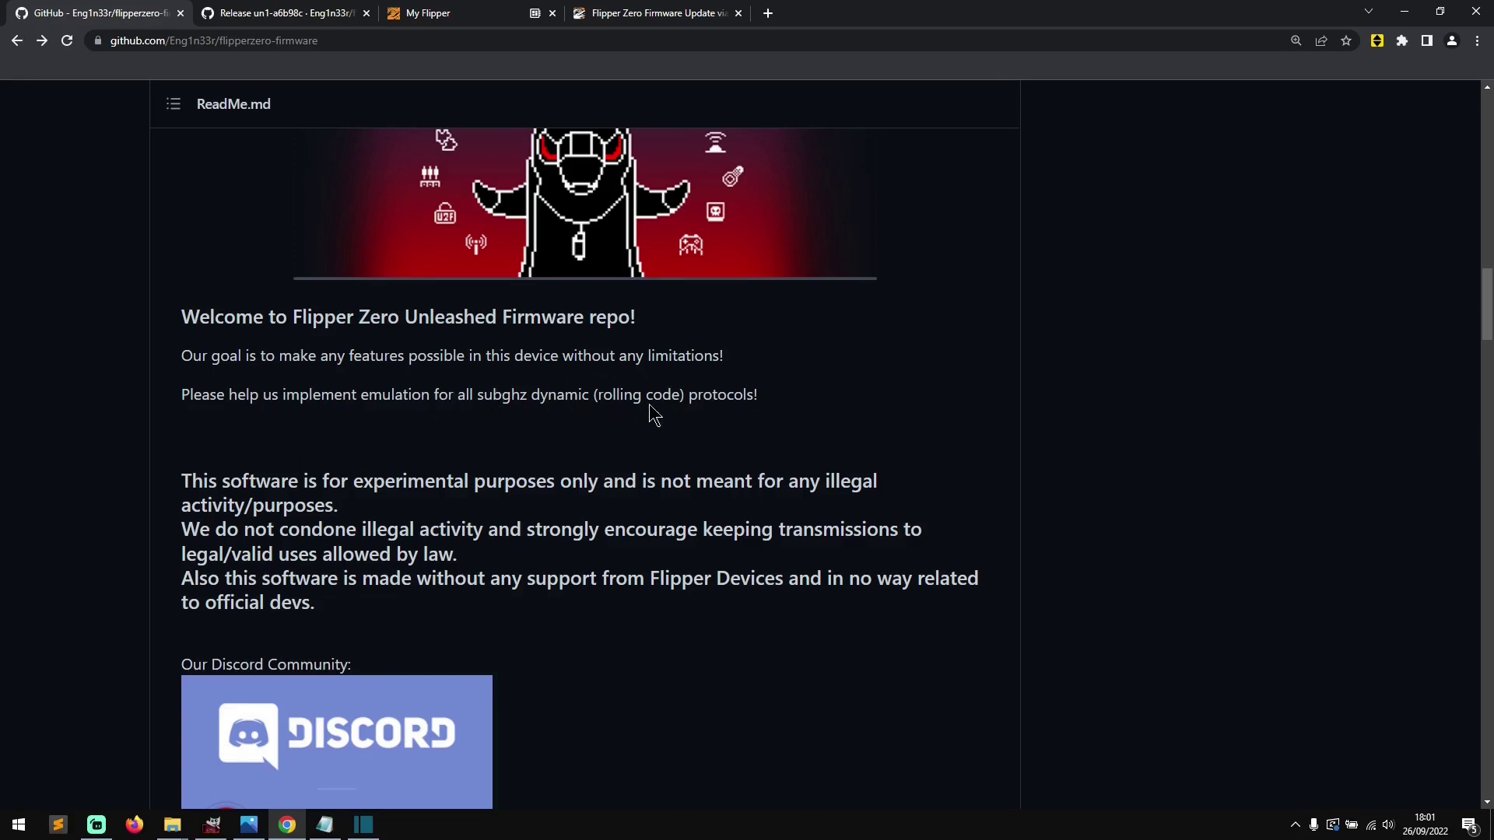
{"action": "scroll", "coordinate": [622, 397], "scroll_direction": "down", "scroll_amount": 1}
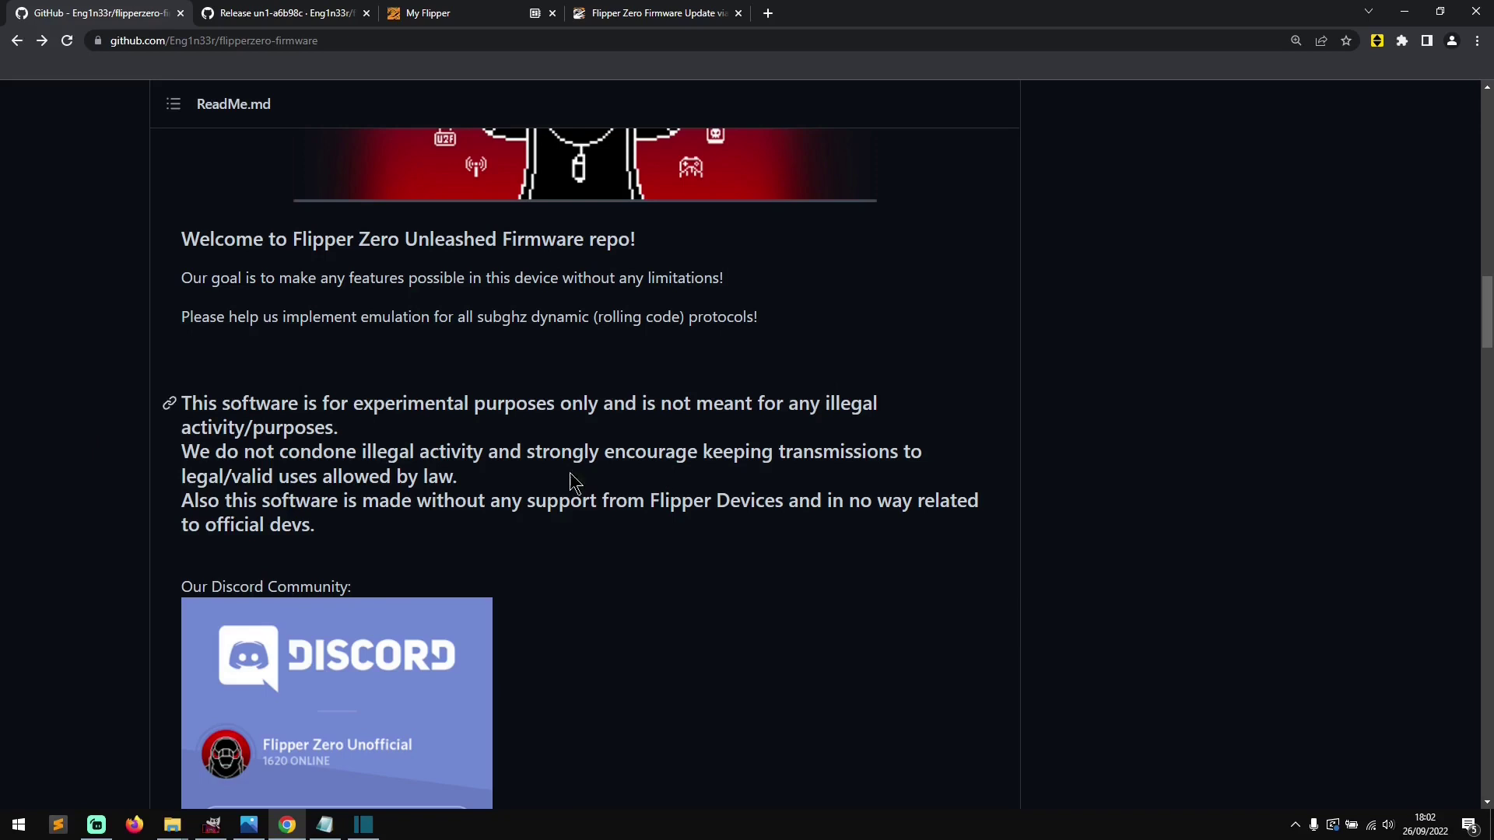
Scroll to What's changed and highlight the IR TV Universal Remote and BadUSB keyboard layouts features.
{"action": "scroll", "coordinate": [360, 467], "scroll_direction": "down", "scroll_amount": 8}
{"action": "scroll", "coordinate": [537, 437], "scroll_direction": "down", "scroll_amount": 1}
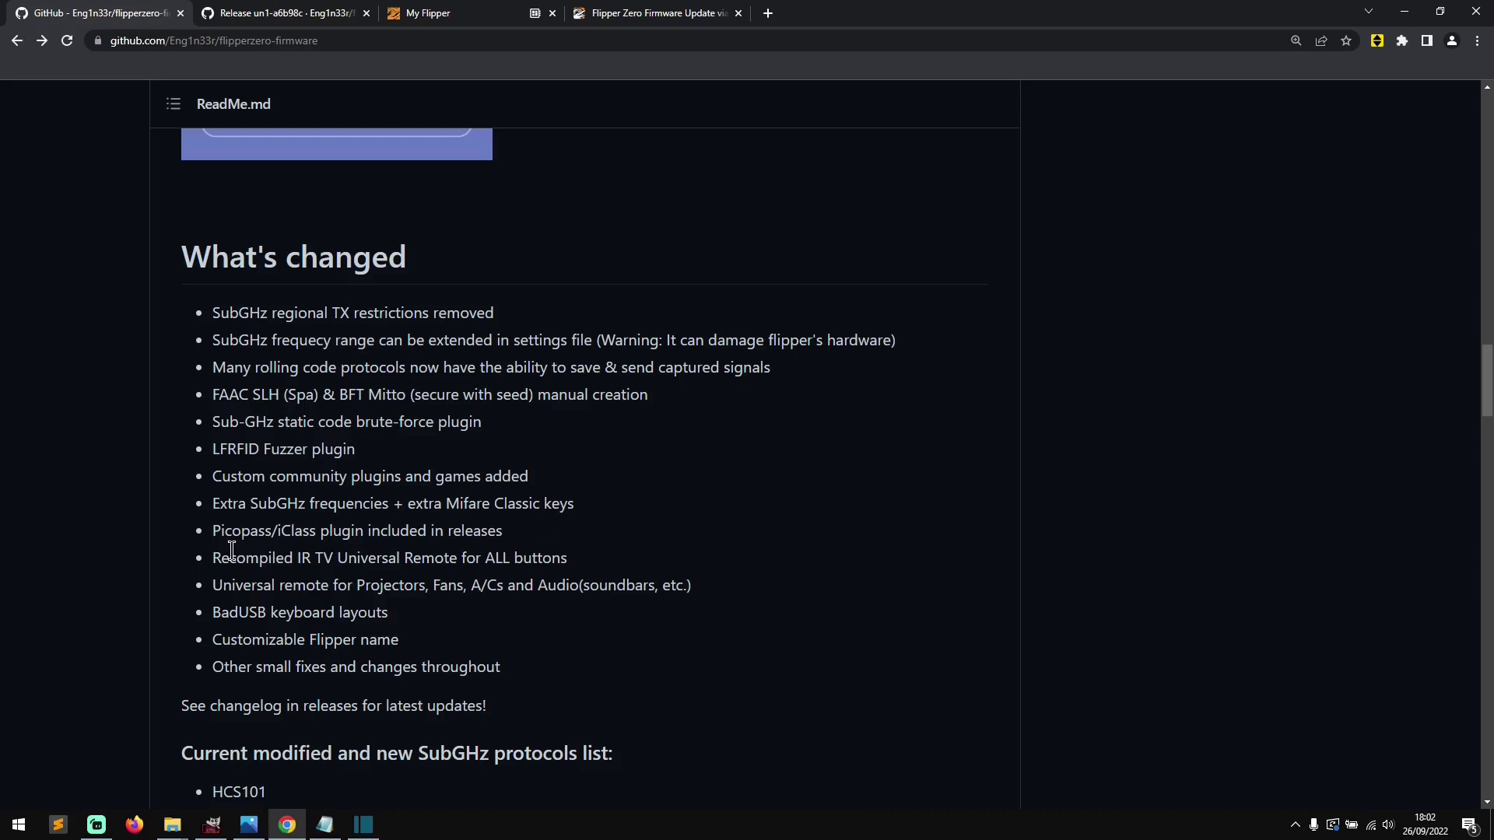
{"action": "triple_click", "coordinate": [313, 566]}
{"action": "left_click", "coordinate": [312, 587]}
{"action": "left_click_drag", "start_coordinate": [210, 610], "coordinate": [407, 620]}
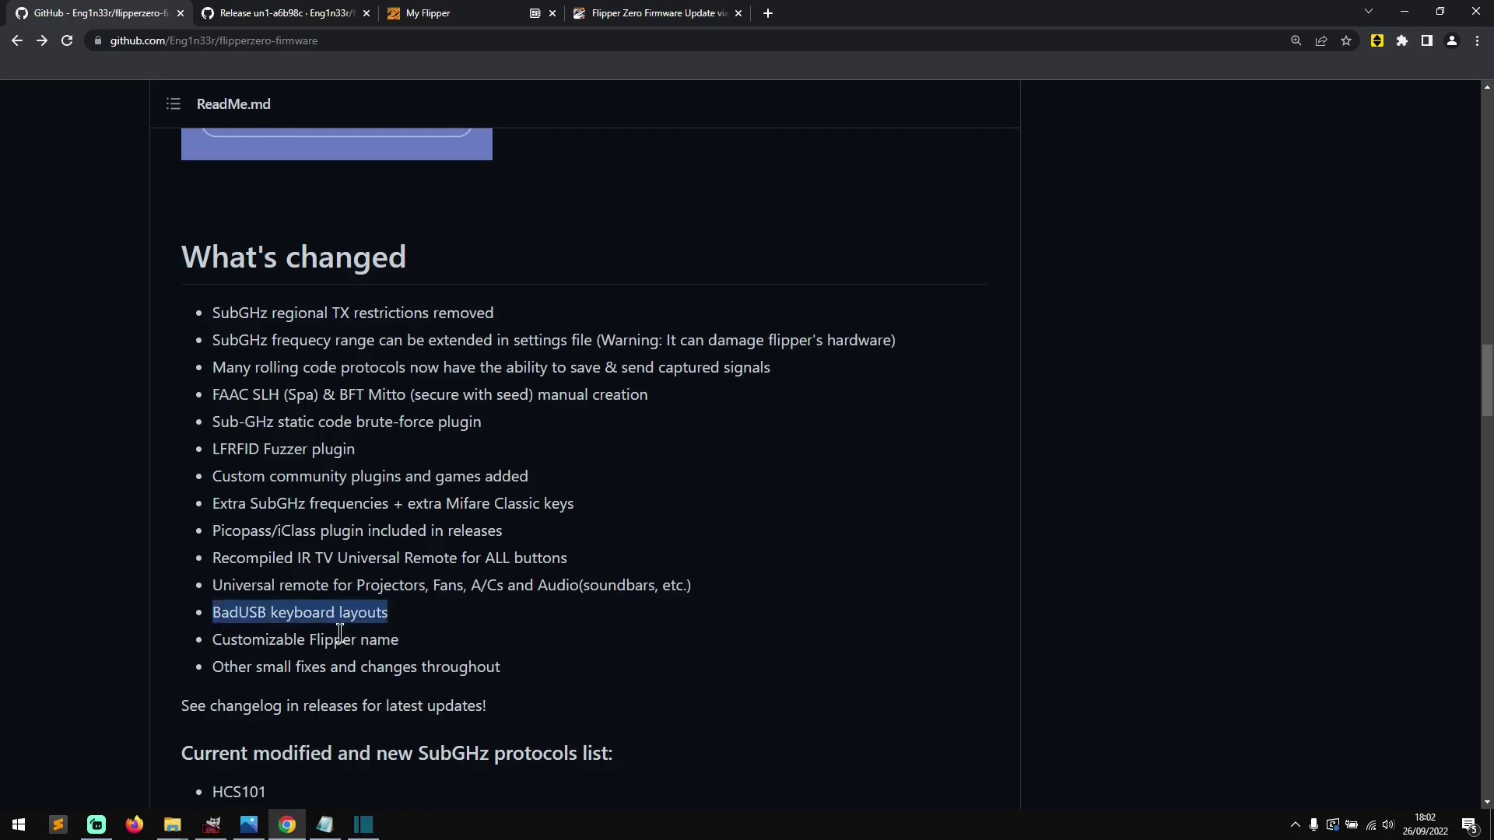
{"action": "left_click", "coordinate": [234, 606]}
{"action": "left_click_drag", "start_coordinate": [210, 610], "coordinate": [417, 620]}
Highlight the Customizable Flipper name and final feature lines, then the HCS101 SubGHz protocol.
{"action": "left_click_drag", "start_coordinate": [210, 639], "coordinate": [417, 650]}
{"action": "left_click", "coordinate": [257, 665]}
{"action": "left_click_drag", "start_coordinate": [210, 634], "coordinate": [532, 661]}
{"action": "left_click", "coordinate": [241, 692]}
{"action": "scroll", "coordinate": [243, 686], "scroll_direction": "down", "scroll_amount": 1}
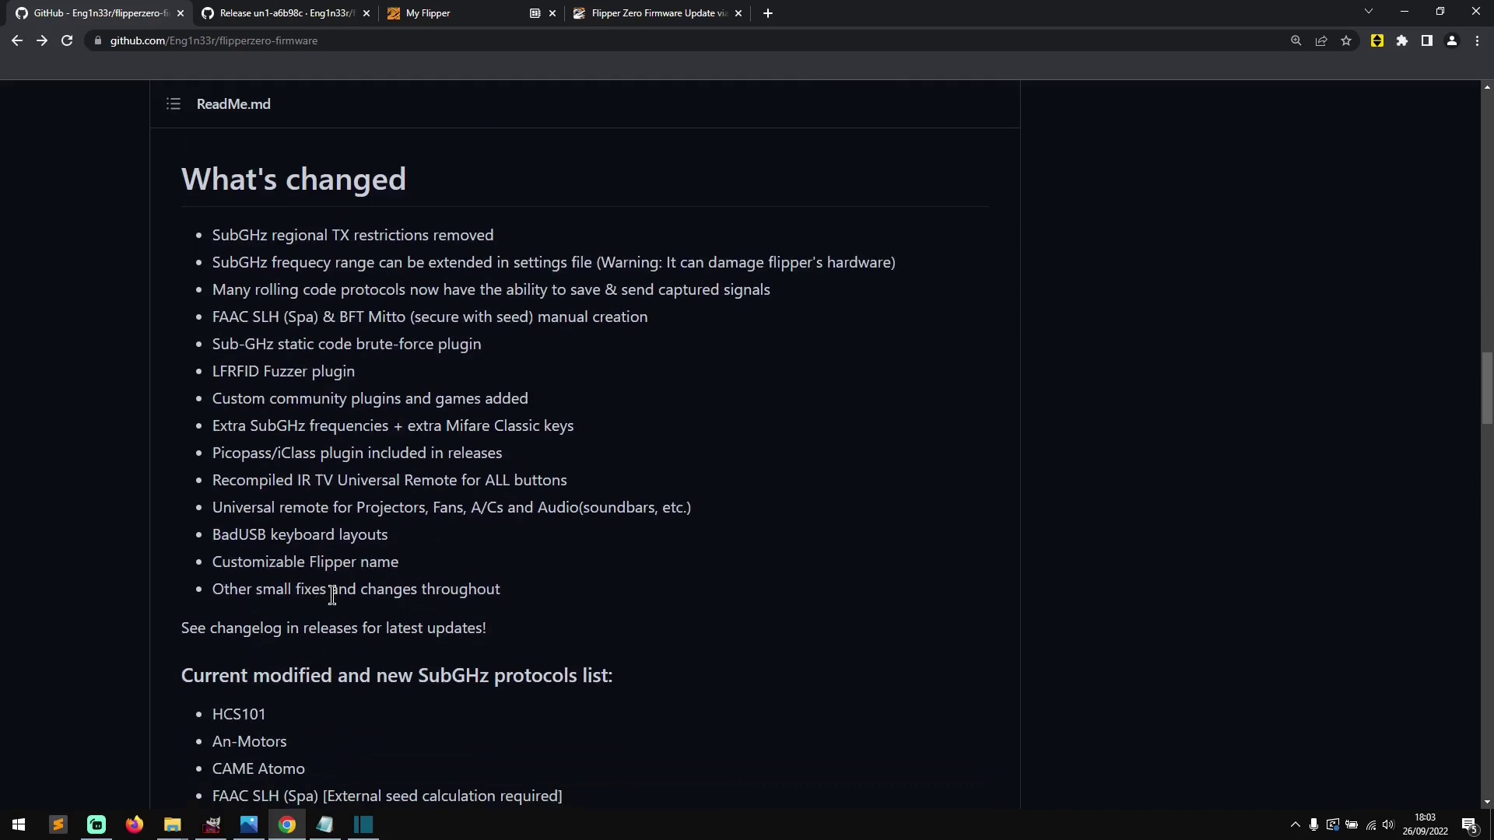
{"action": "scroll", "coordinate": [509, 538], "scroll_direction": "down", "scroll_amount": 3}
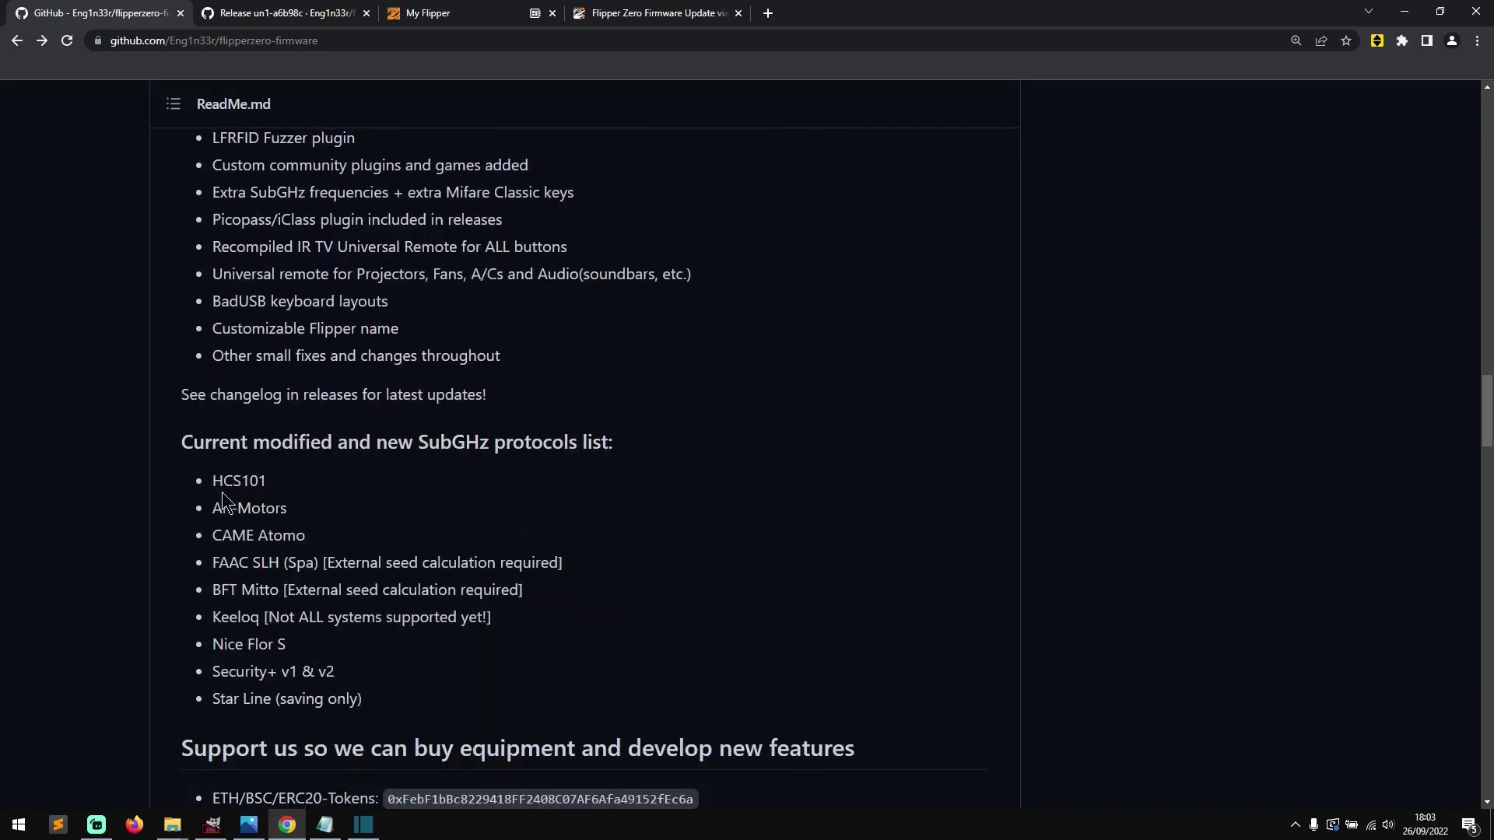
{"action": "left_click_drag", "start_coordinate": [212, 482], "coordinate": [252, 571]}
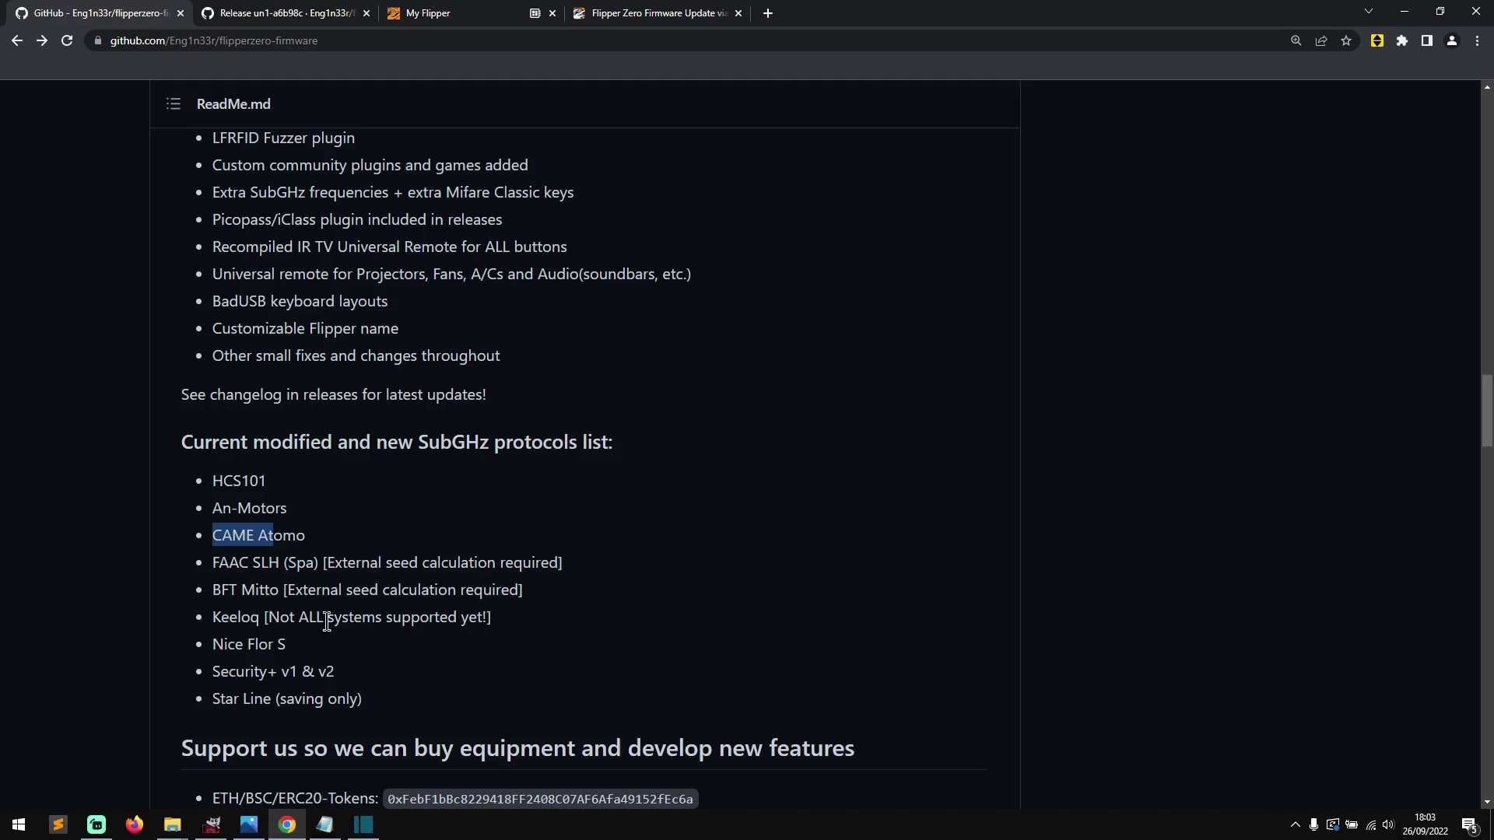
{"action": "scroll", "coordinate": [204, 643], "scroll_direction": "down", "scroll_amount": 7}
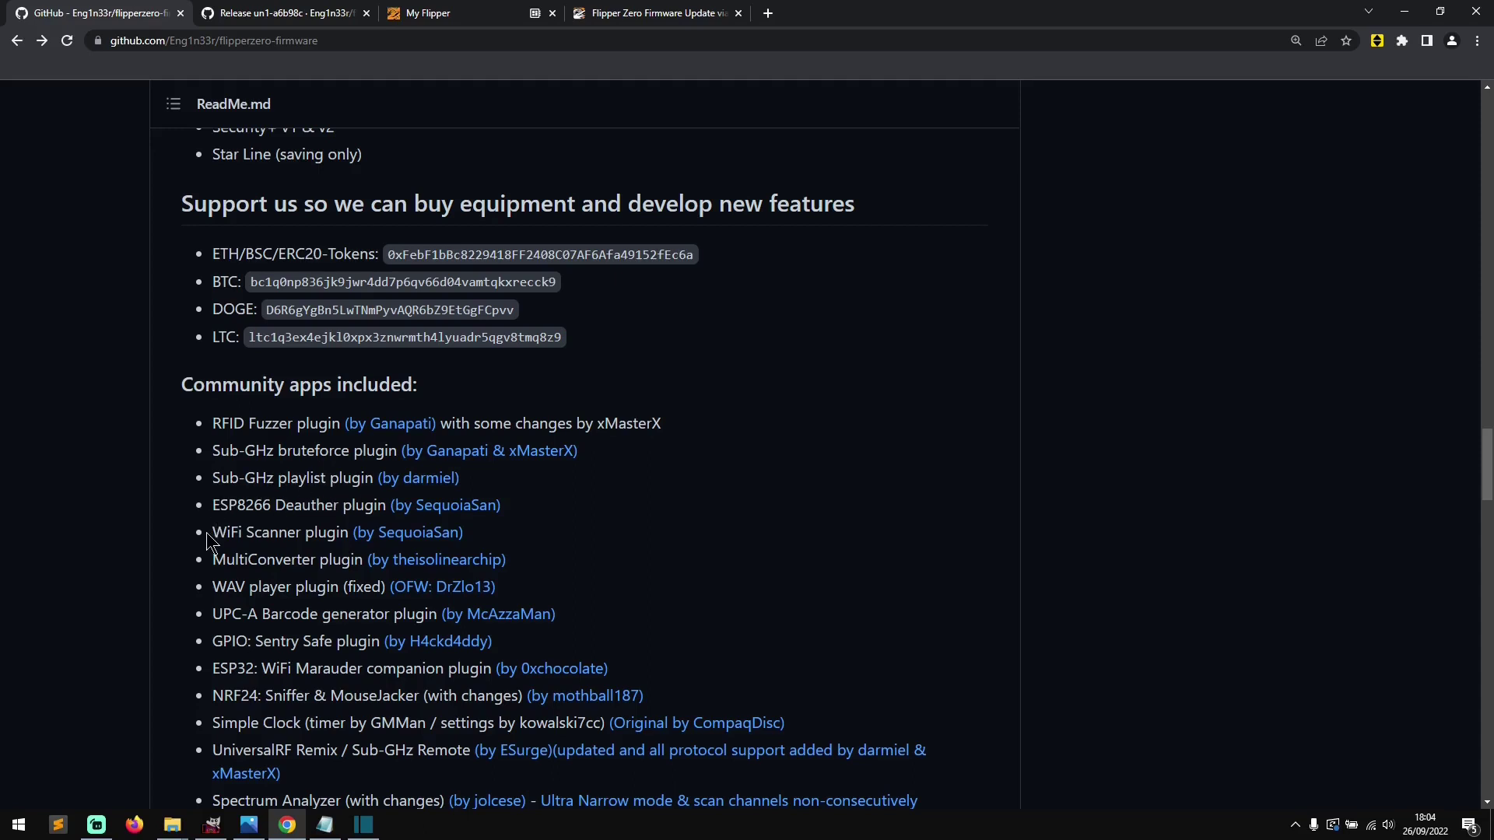
{"action": "left_click_drag", "start_coordinate": [212, 505], "coordinate": [388, 506]}
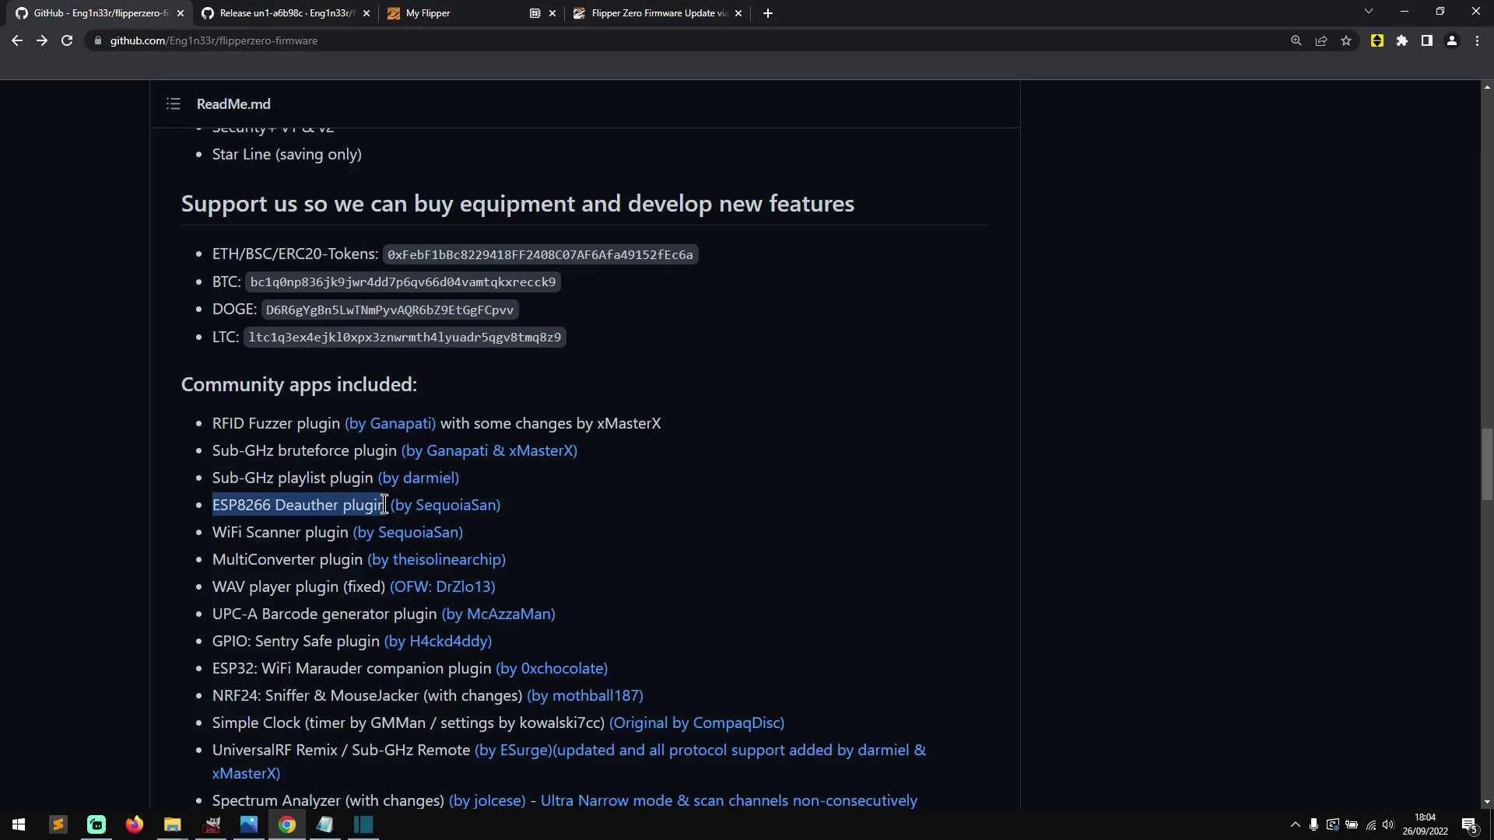
{"action": "left_click", "coordinate": [273, 502]}
{"action": "left_click_drag", "start_coordinate": [213, 505], "coordinate": [235, 506]}
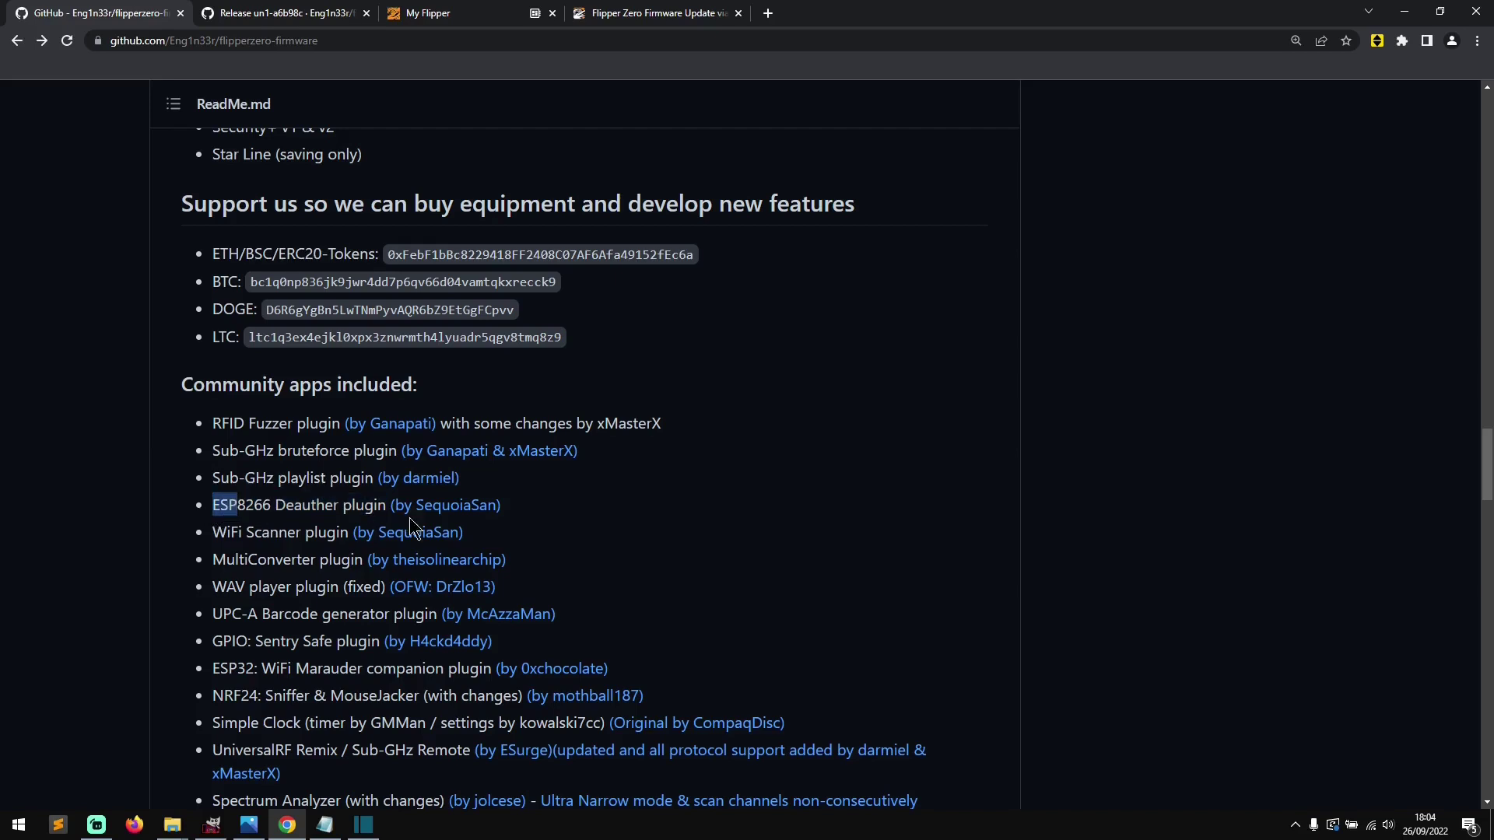
{"action": "left_click_drag", "start_coordinate": [387, 506], "coordinate": [212, 517]}
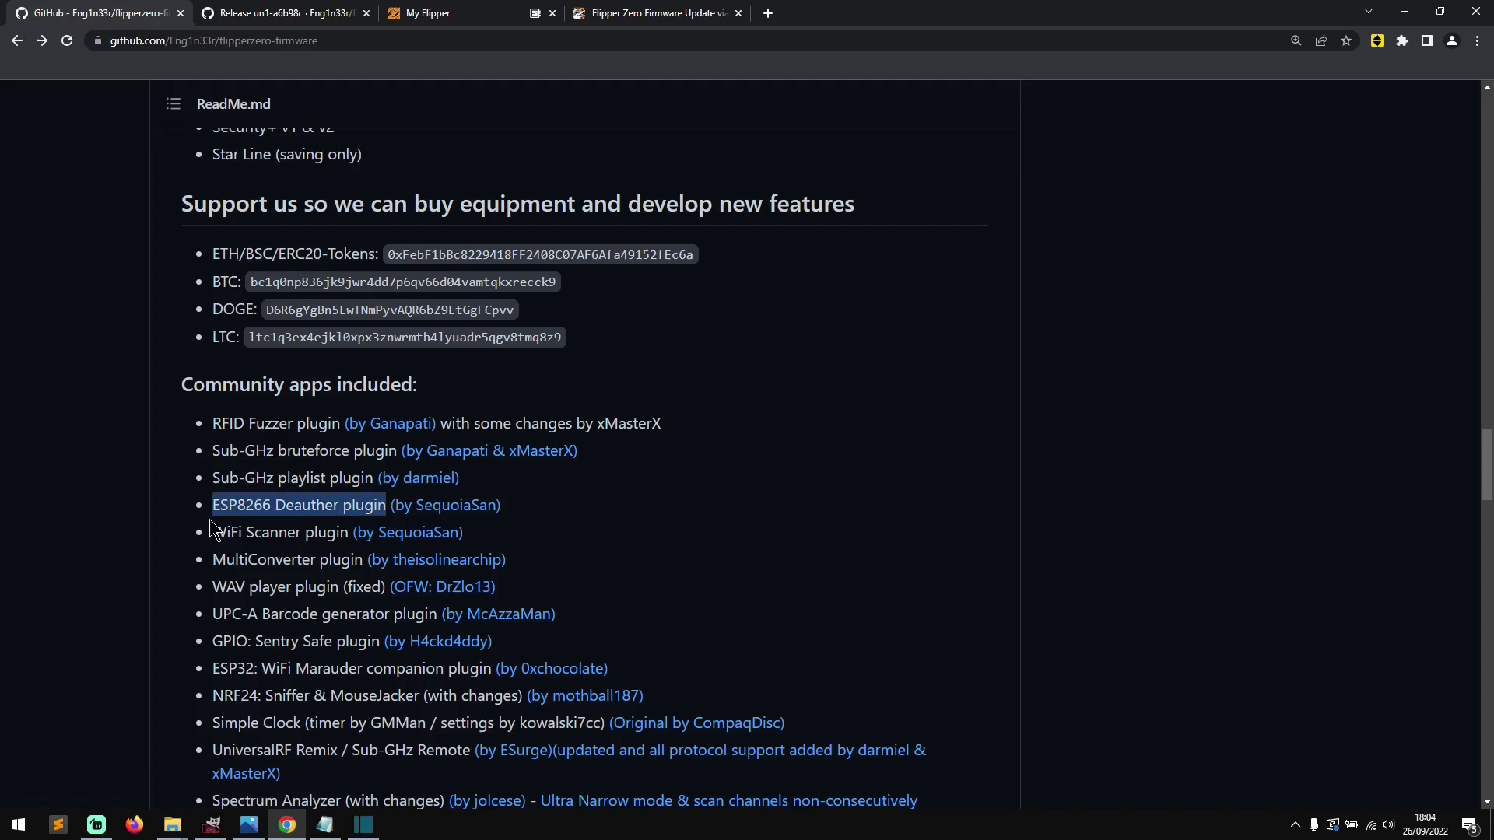
{"action": "scroll", "coordinate": [267, 521], "scroll_direction": "down", "scroll_amount": 1}
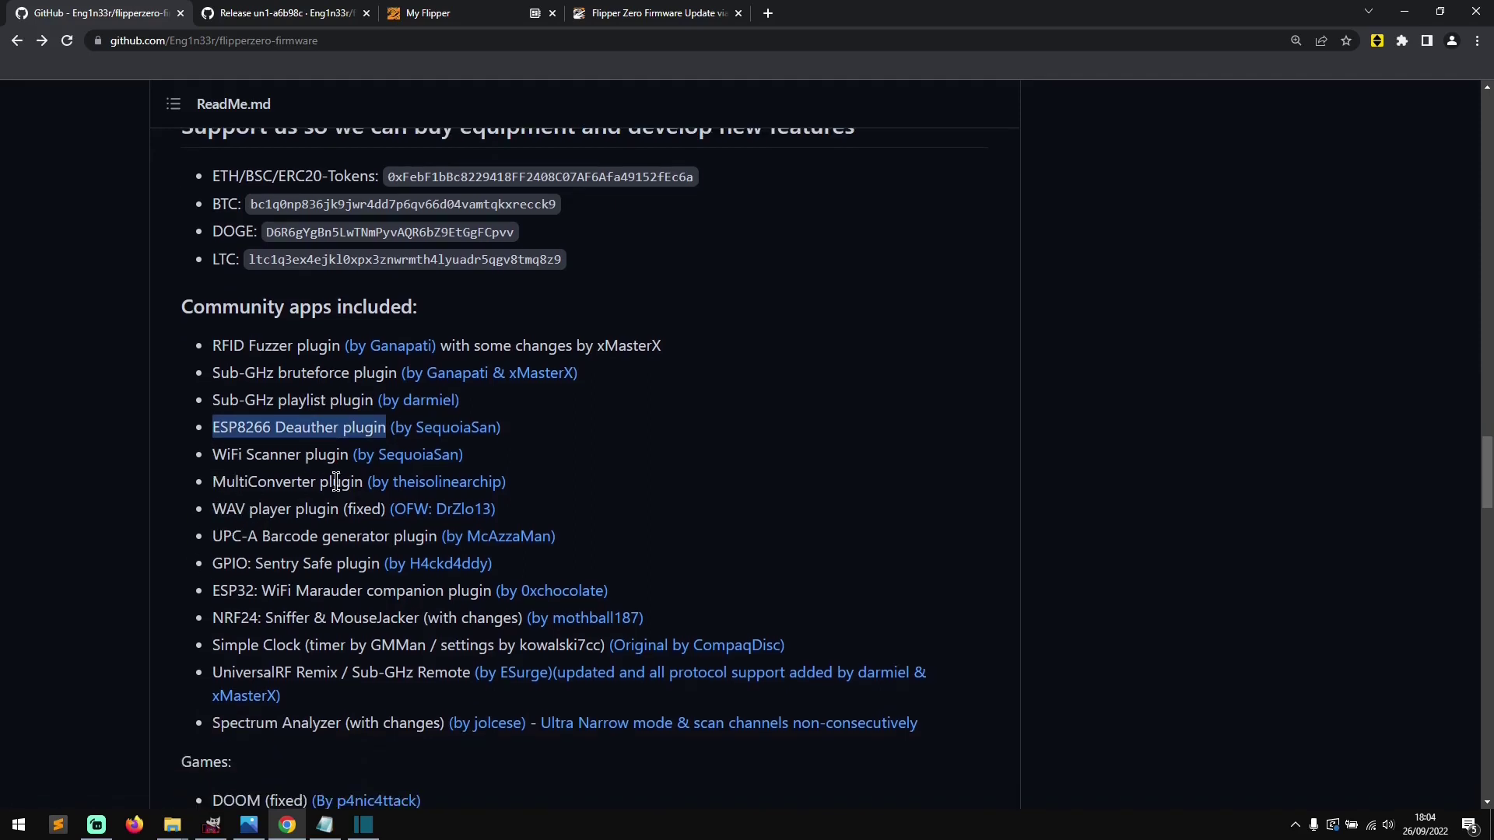
{"action": "left_click_drag", "start_coordinate": [212, 482], "coordinate": [386, 514]}
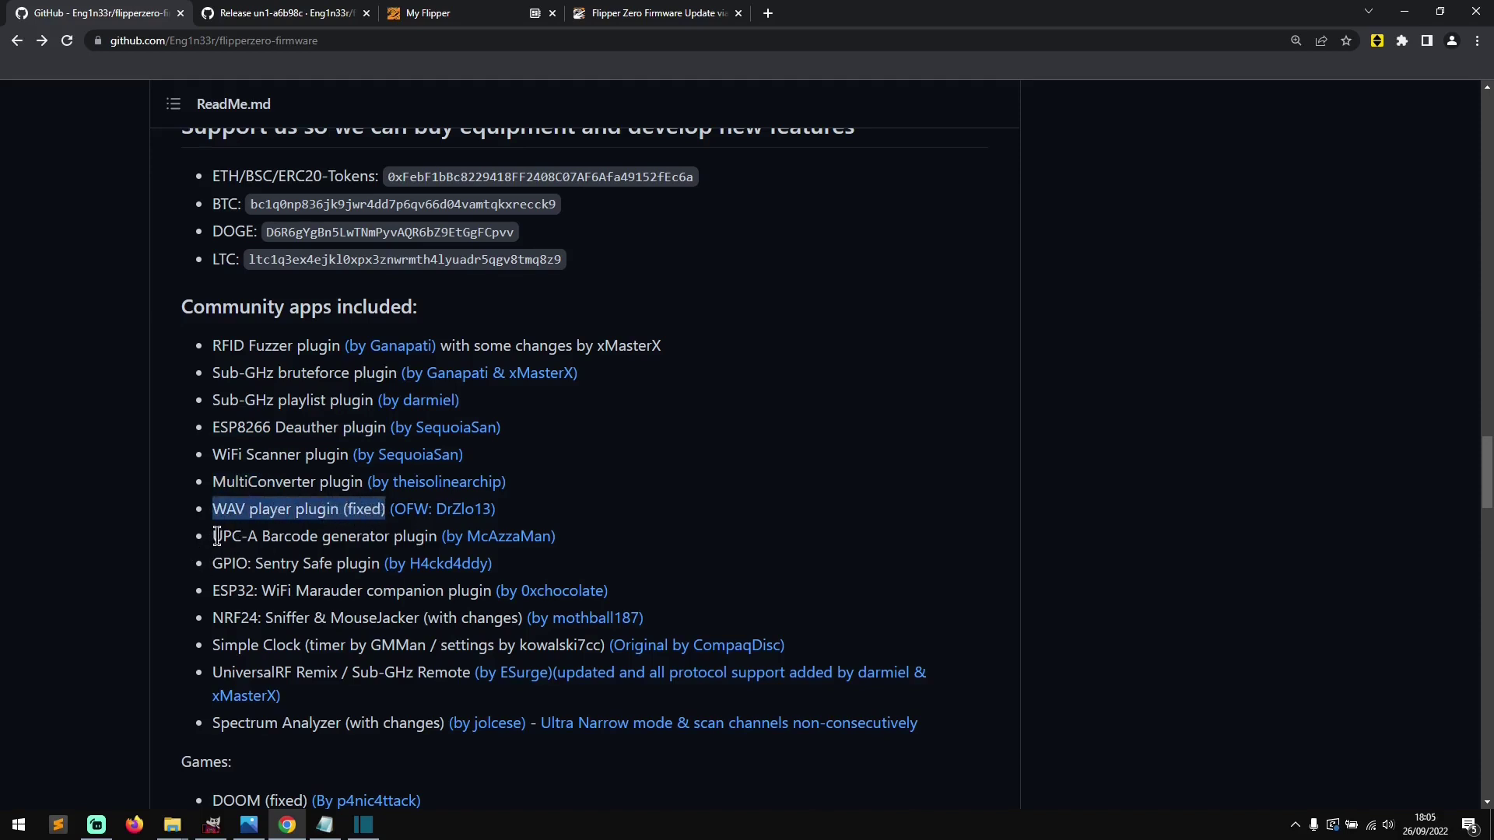
{"action": "left_click_drag", "start_coordinate": [210, 563], "coordinate": [358, 565]}
{"action": "left_click_drag", "start_coordinate": [262, 591], "coordinate": [470, 591]}
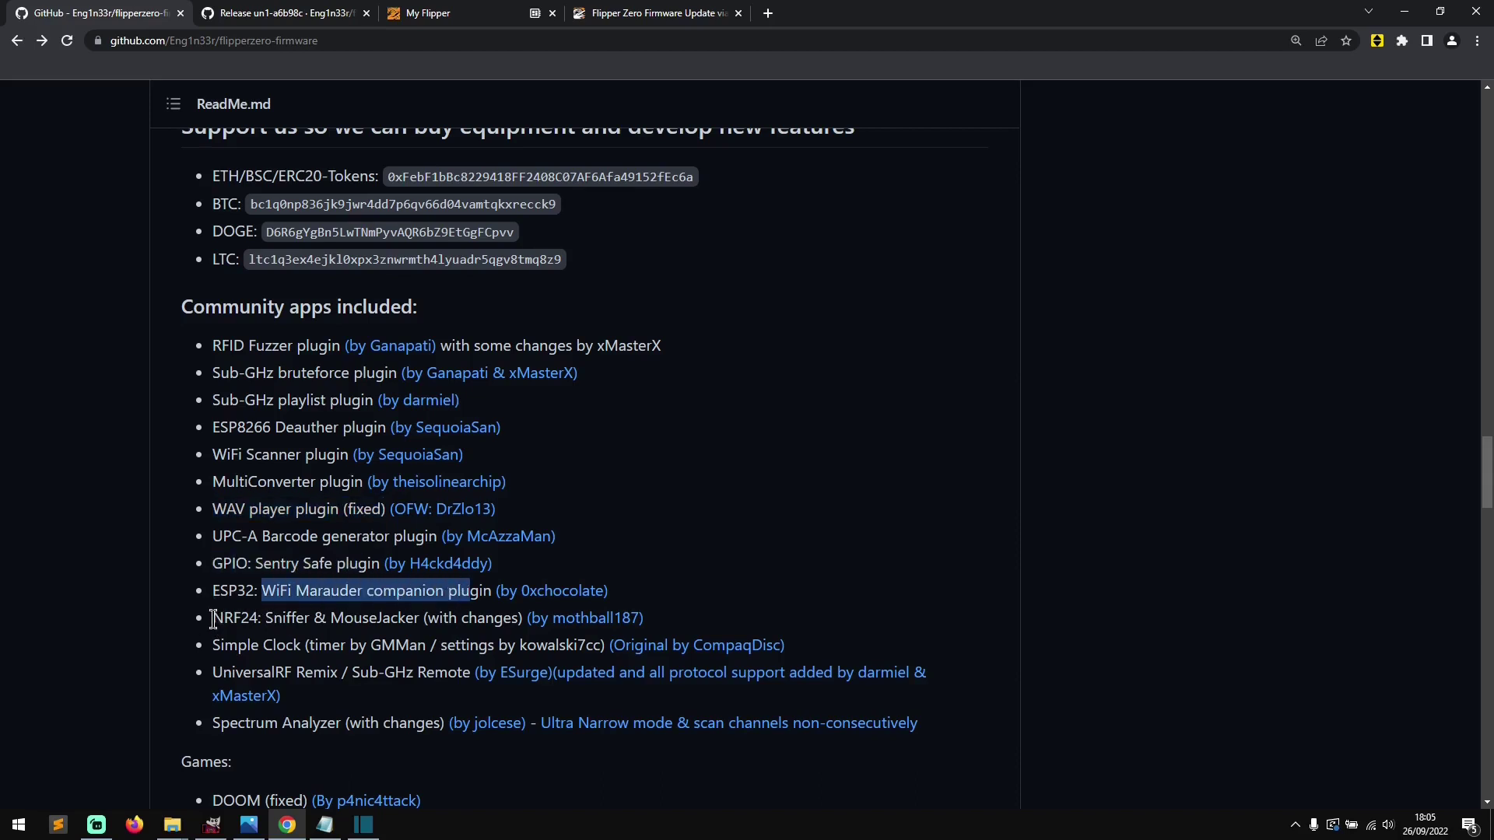
{"action": "left_click_drag", "start_coordinate": [210, 618], "coordinate": [471, 623]}
{"action": "left_click", "coordinate": [470, 624]}
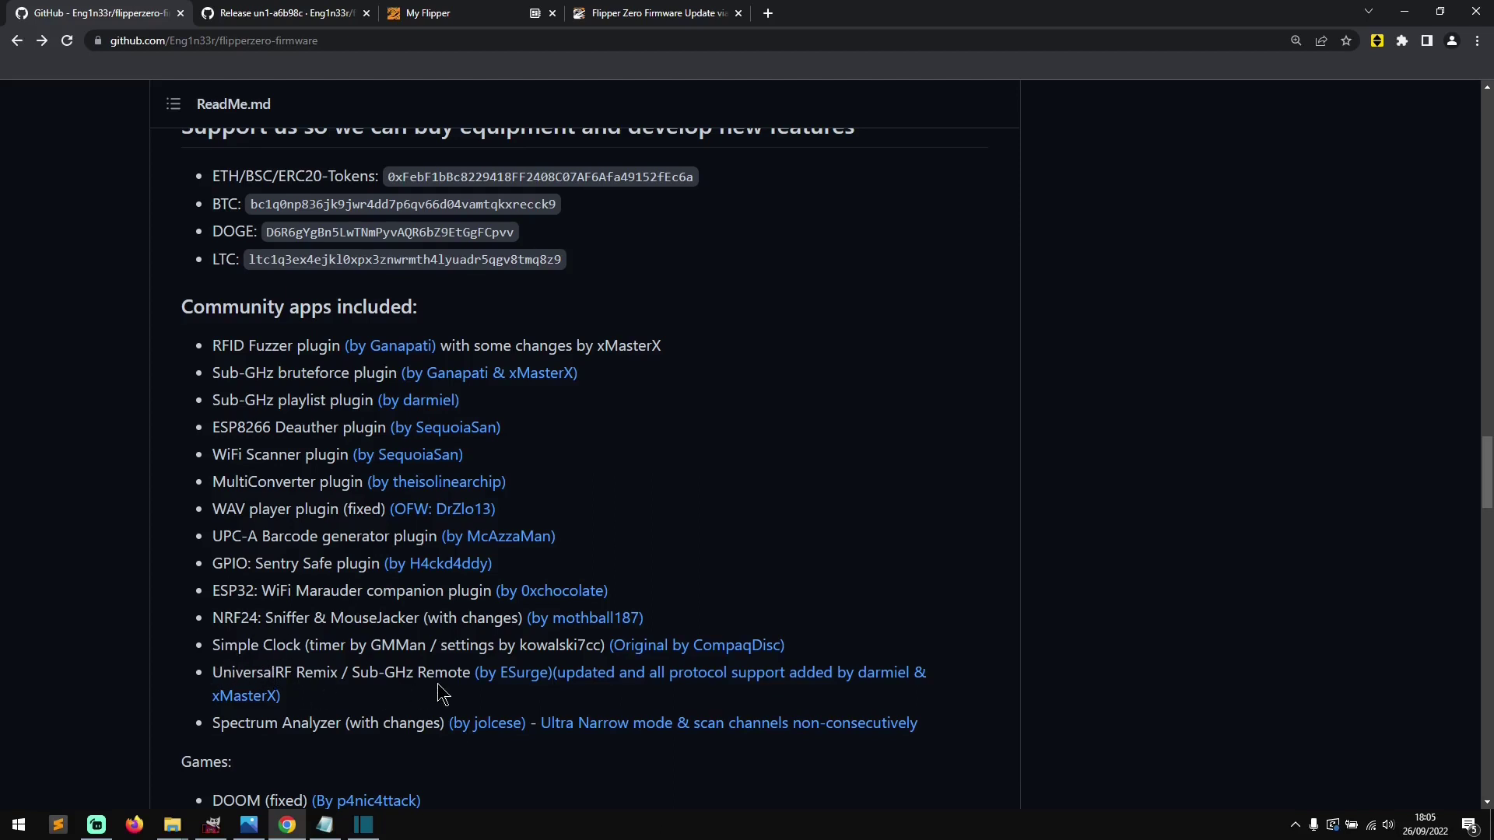
Scroll to the Games list and point out DOOM, Zombiez and Flappy Bird.
{"action": "scroll", "coordinate": [436, 692], "scroll_direction": "down", "scroll_amount": 1}
{"action": "scroll", "coordinate": [502, 639], "scroll_direction": "down", "scroll_amount": 1}
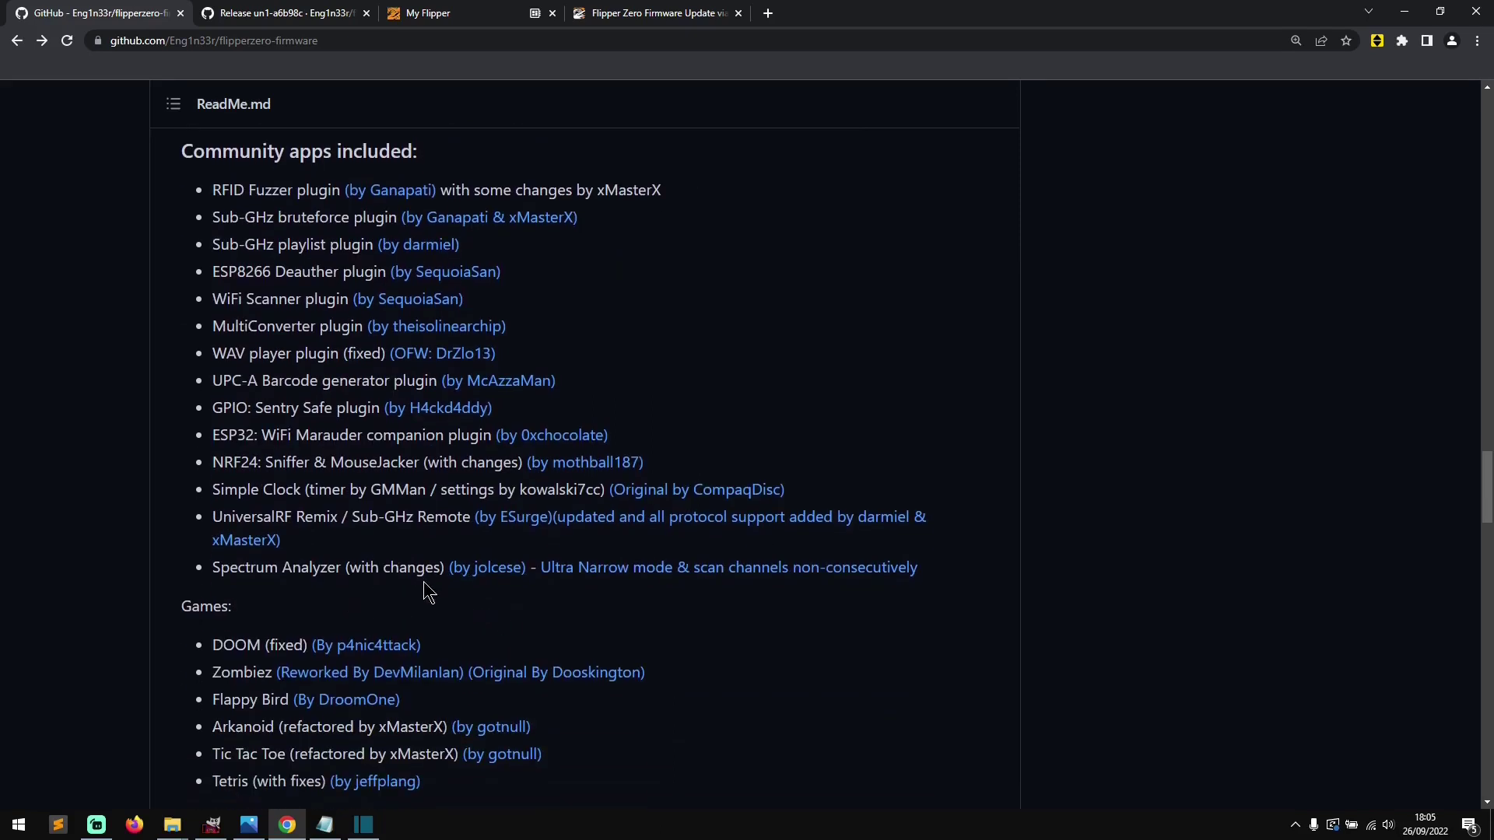
{"action": "scroll", "coordinate": [413, 591], "scroll_direction": "down", "scroll_amount": 1}
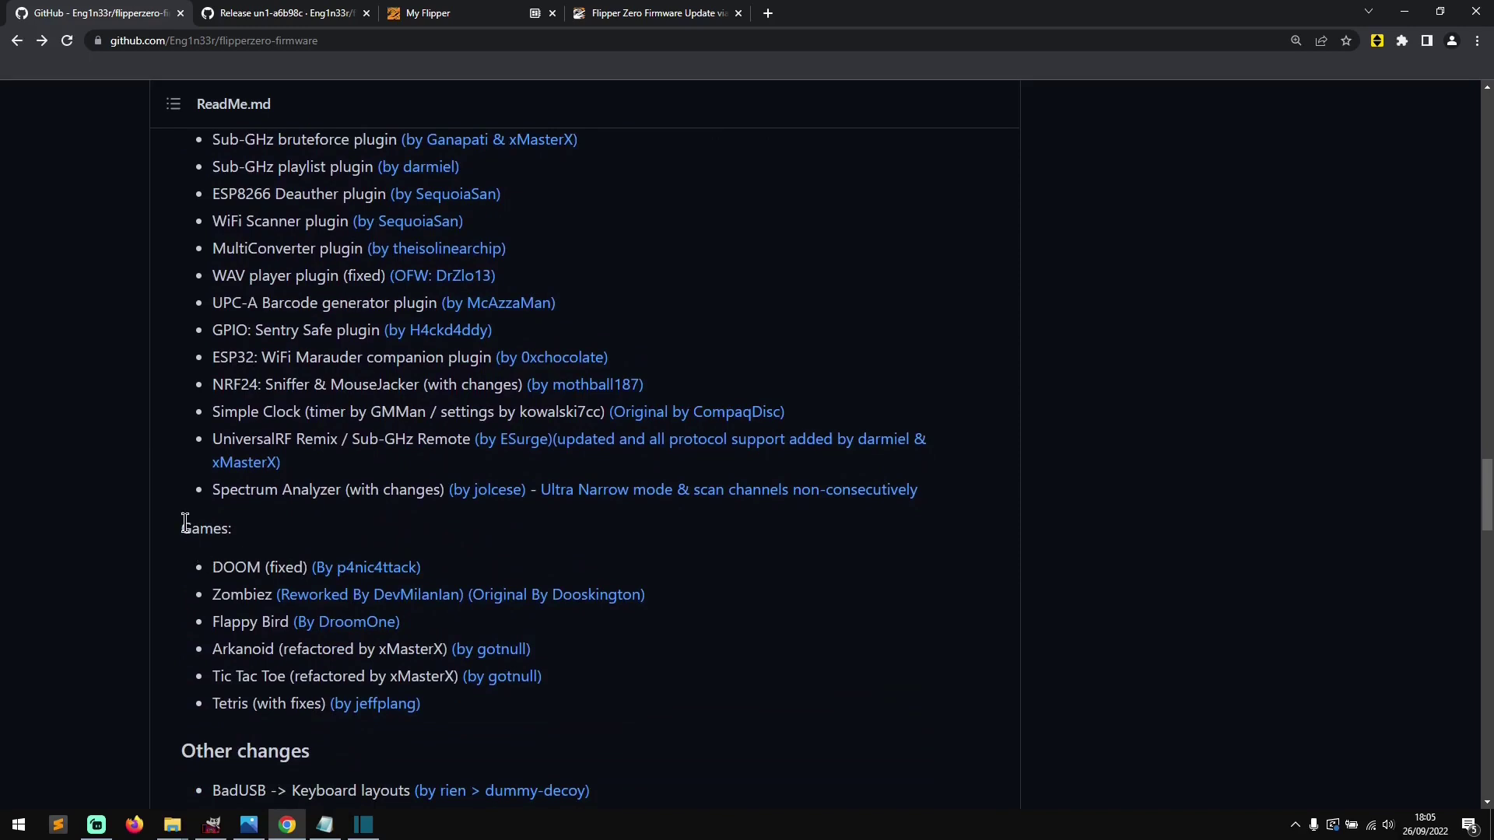
{"action": "left_click_drag", "start_coordinate": [204, 571], "coordinate": [232, 622]}
Scroll through Other changes to Instructions and follow the 'How to install firmware' link.
{"action": "scroll", "coordinate": [233, 700], "scroll_direction": "down", "scroll_amount": 3}
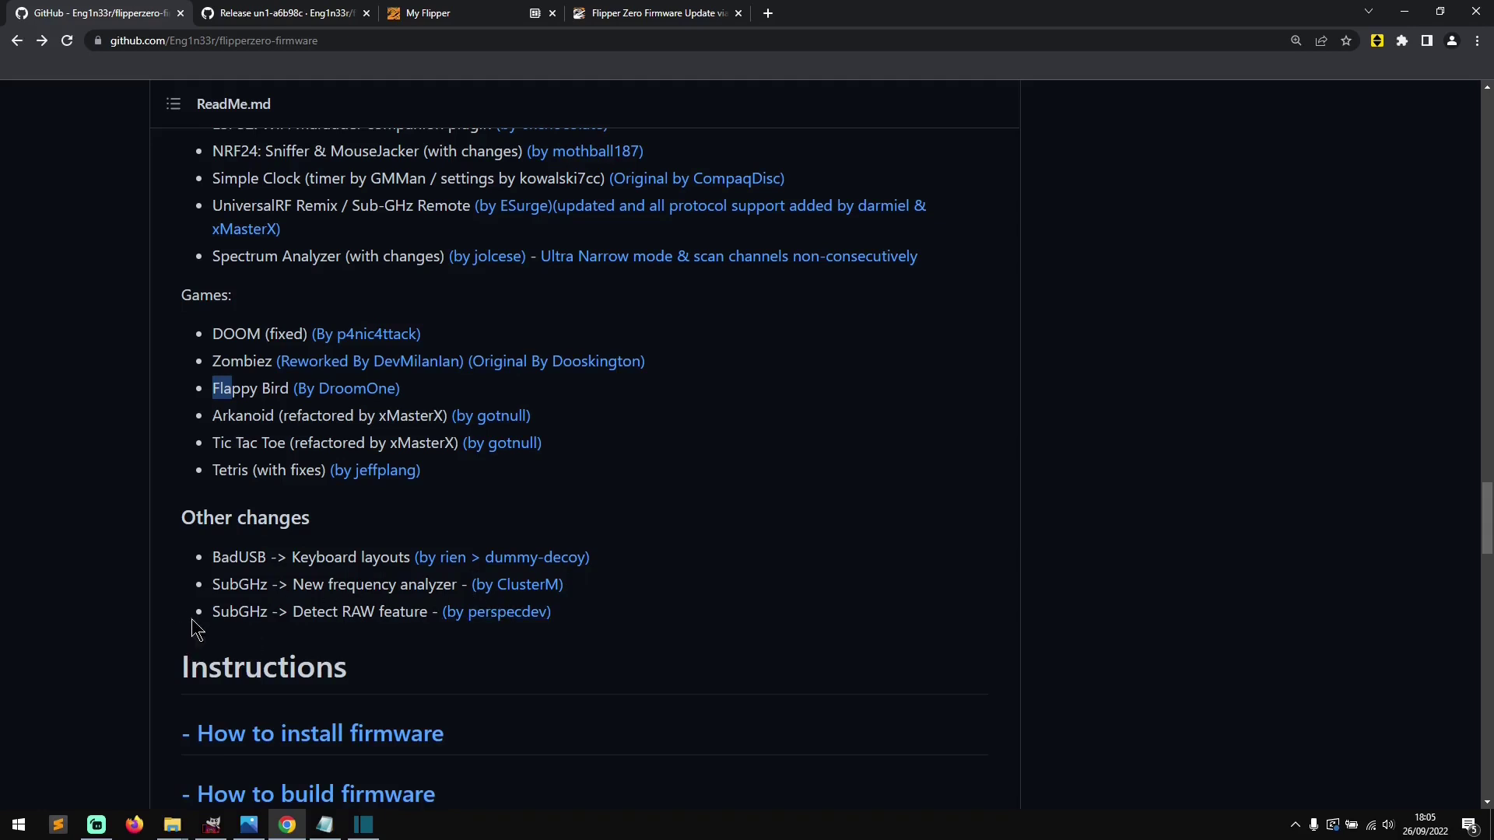
{"action": "scroll", "coordinate": [384, 576], "scroll_direction": "down", "scroll_amount": 5}
{"action": "scroll", "coordinate": [712, 537], "scroll_direction": "down", "scroll_amount": 15}
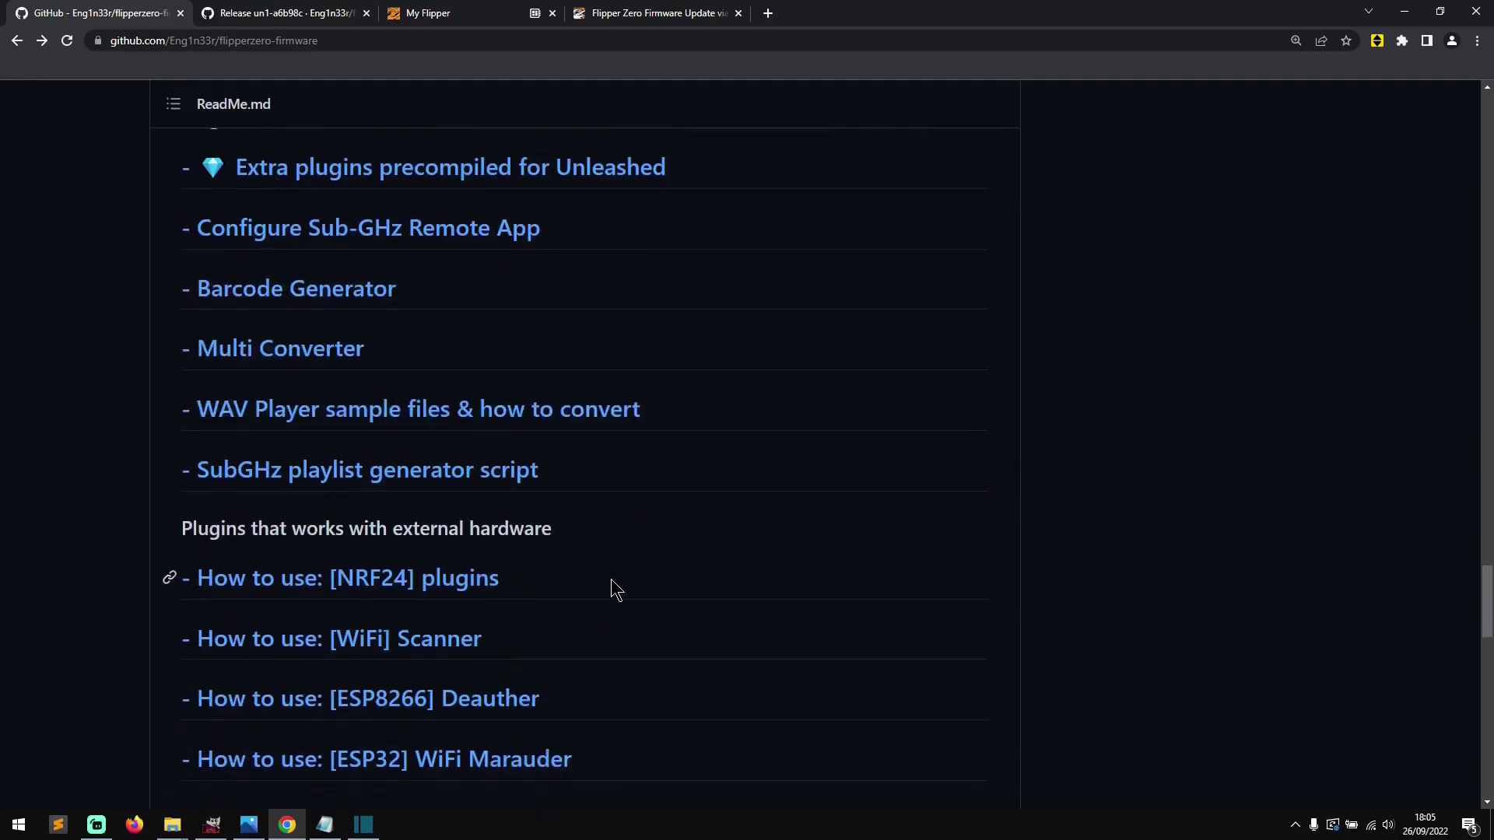
{"action": "scroll", "coordinate": [527, 634], "scroll_direction": "up", "scroll_amount": 7}
{"action": "scroll", "coordinate": [347, 591], "scroll_direction": "up", "scroll_amount": 13}
{"action": "scroll", "coordinate": [467, 413], "scroll_direction": "up", "scroll_amount": 20}
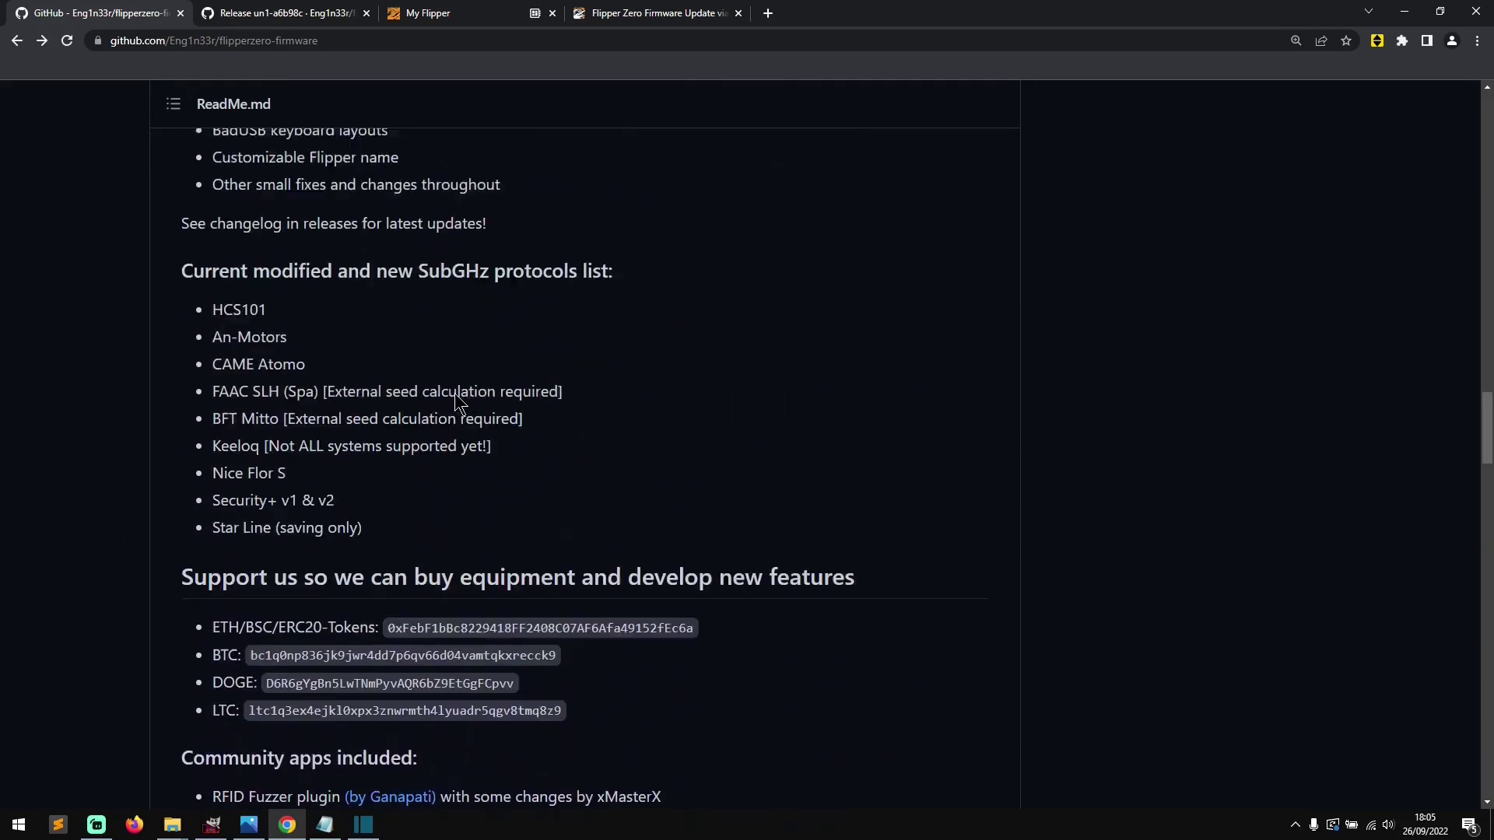
{"action": "scroll", "coordinate": [572, 423], "scroll_direction": "down", "scroll_amount": 10}
{"action": "scroll", "coordinate": [571, 423], "scroll_direction": "down", "scroll_amount": 13}
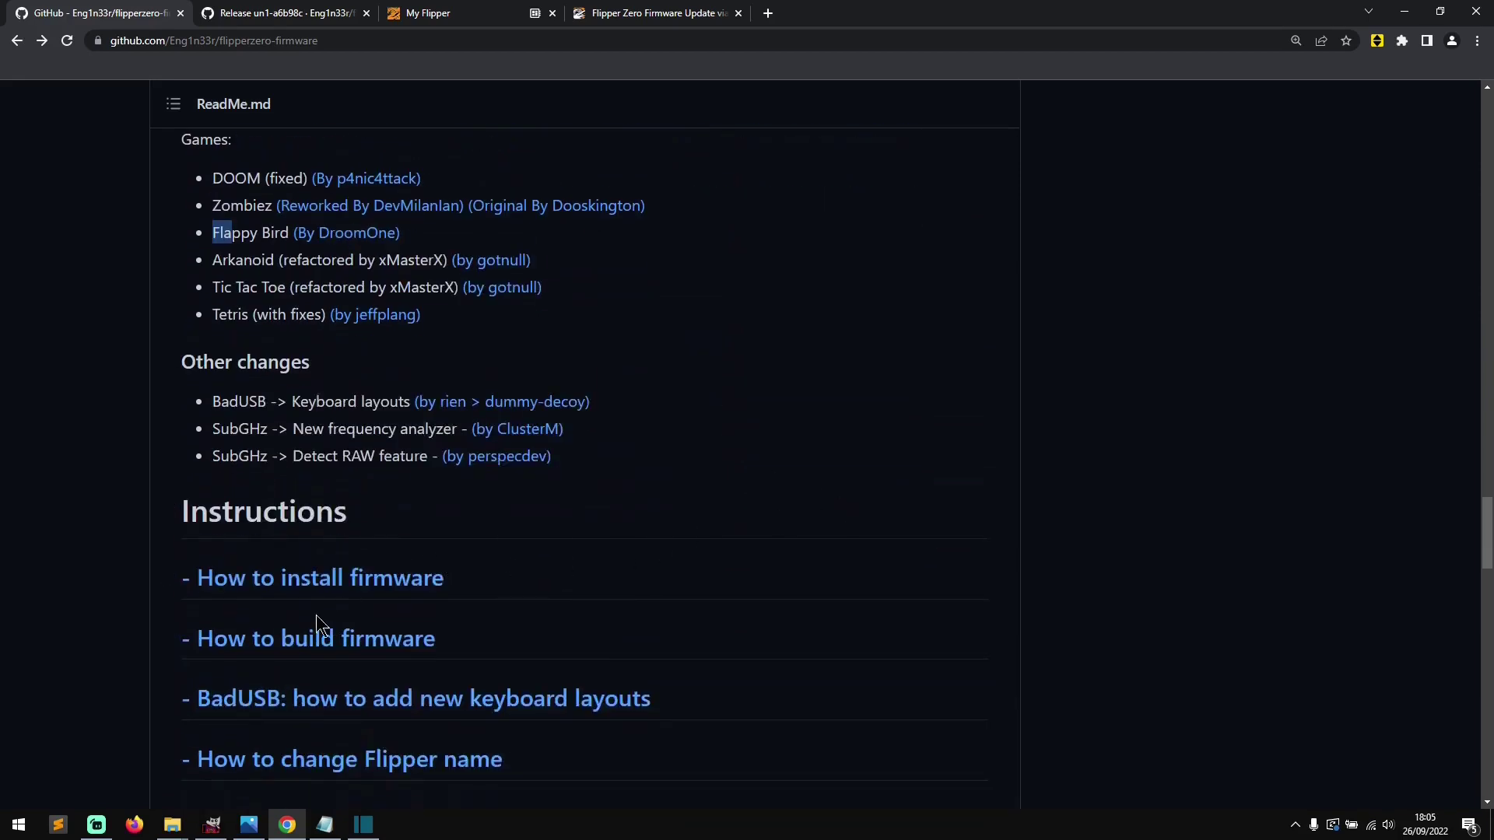
{"action": "left_click", "coordinate": [260, 587]}
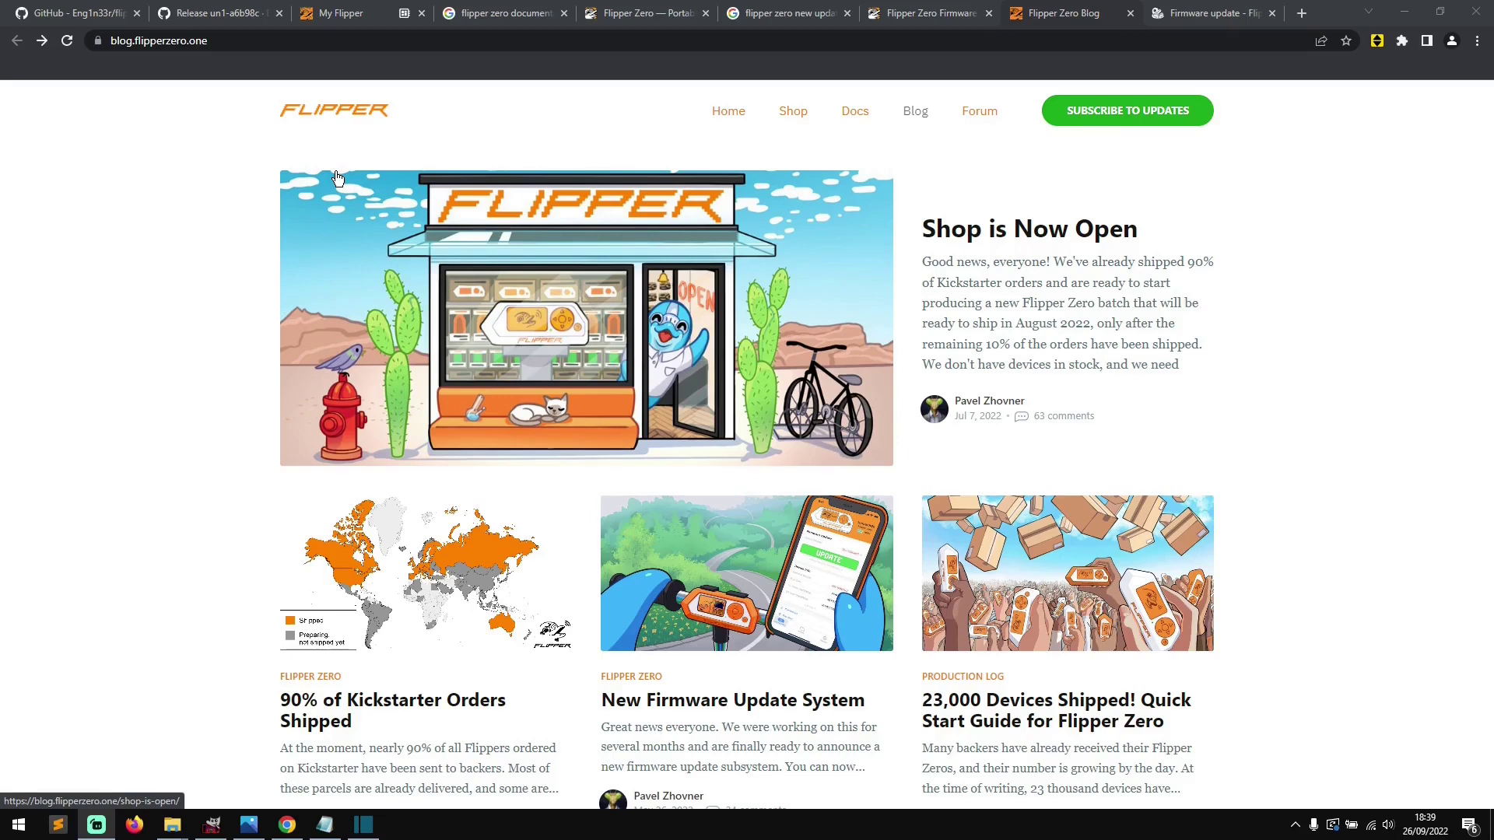
Open the 'New Firmware Update System' post and scroll through the OTA diagrams to the Flash memory layout.
{"action": "left_click", "coordinate": [700, 568]}
{"action": "scroll", "coordinate": [723, 498], "scroll_direction": "down", "scroll_amount": 1}
{"action": "scroll", "coordinate": [744, 436], "scroll_direction": "down", "scroll_amount": 15}
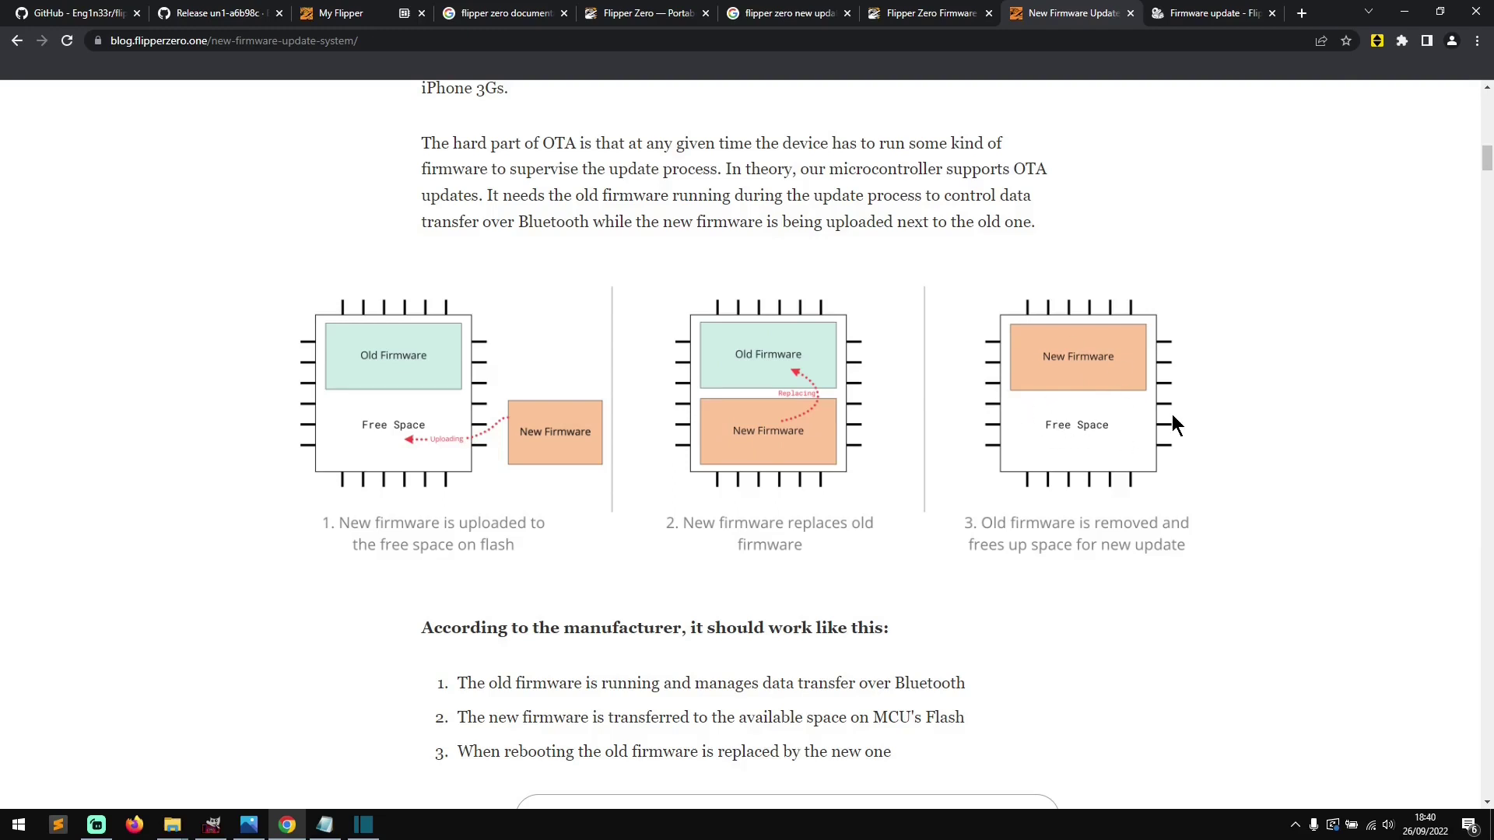
{"action": "scroll", "coordinate": [863, 358], "scroll_direction": "down", "scroll_amount": 15}
{"action": "scroll", "coordinate": [859, 362], "scroll_direction": "down", "scroll_amount": 7}
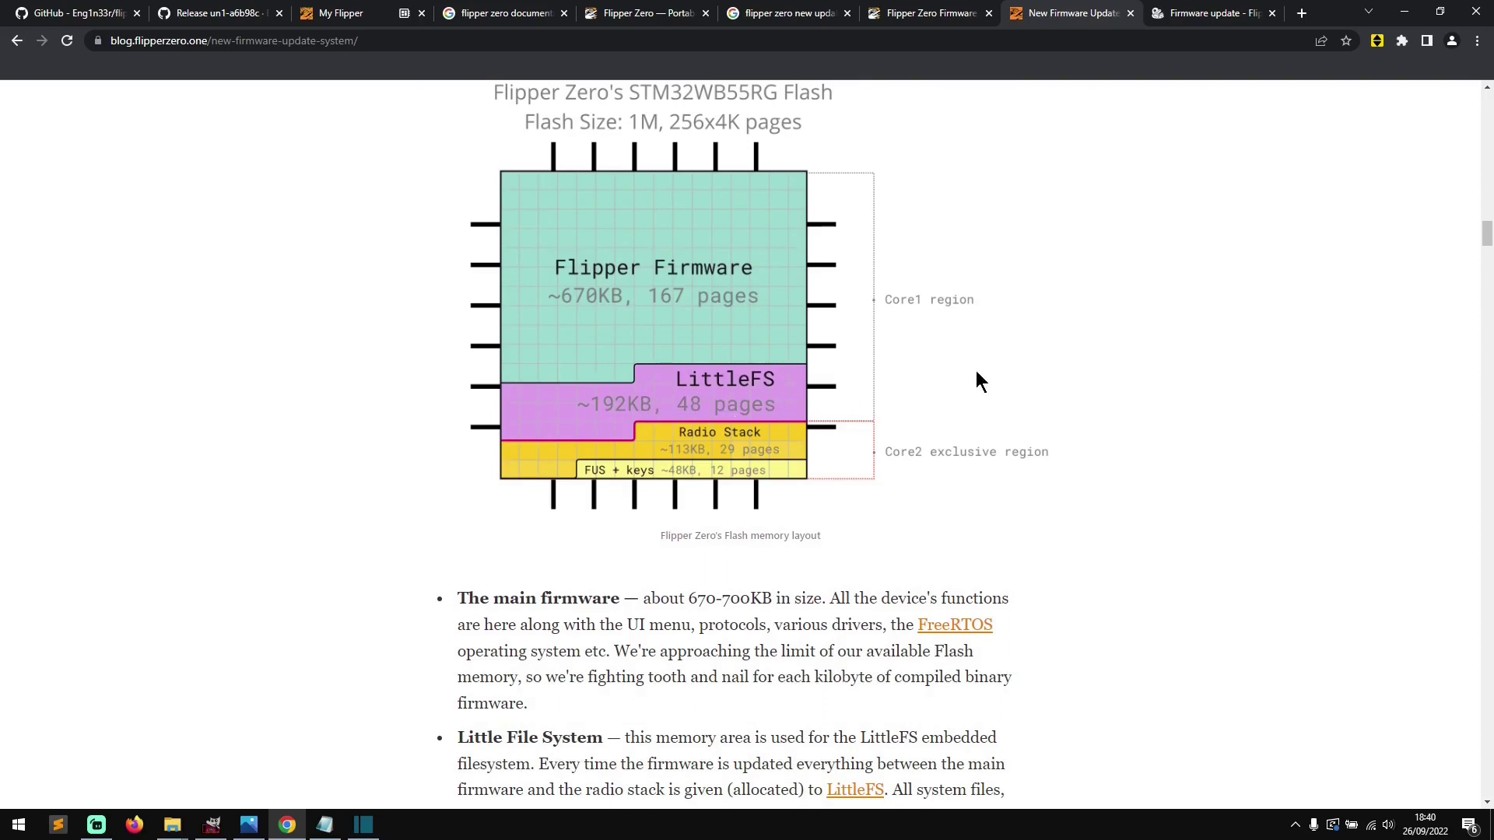
{"action": "scroll", "coordinate": [996, 372], "scroll_direction": "down", "scroll_amount": 1}
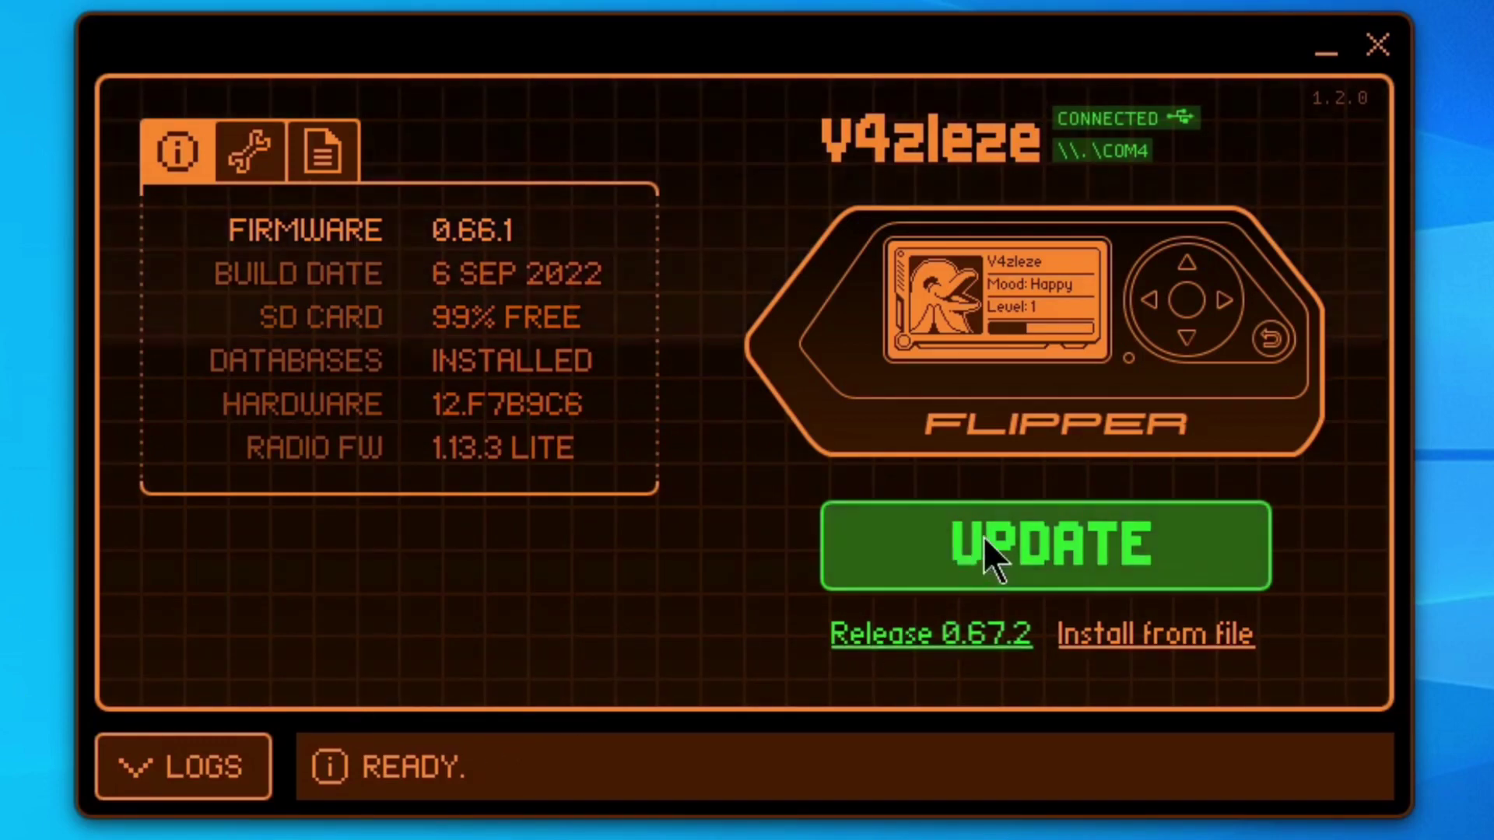
Update the Flipper from 0.66.1 to release 0.67.2, confirming, then continue after Success.
{"action": "left_click", "coordinate": [983, 535]}
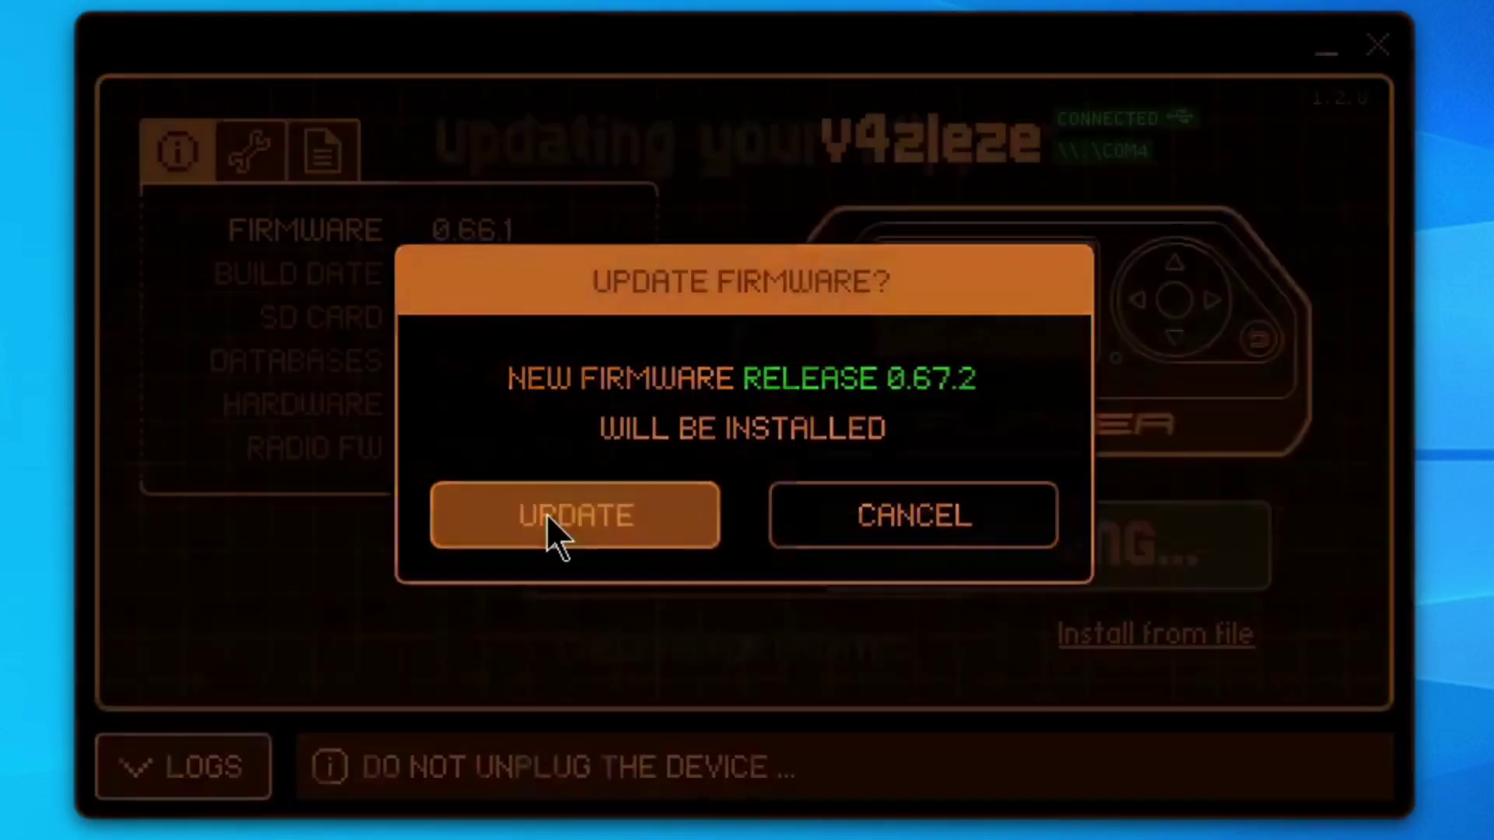
{"action": "left_click", "coordinate": [548, 517]}
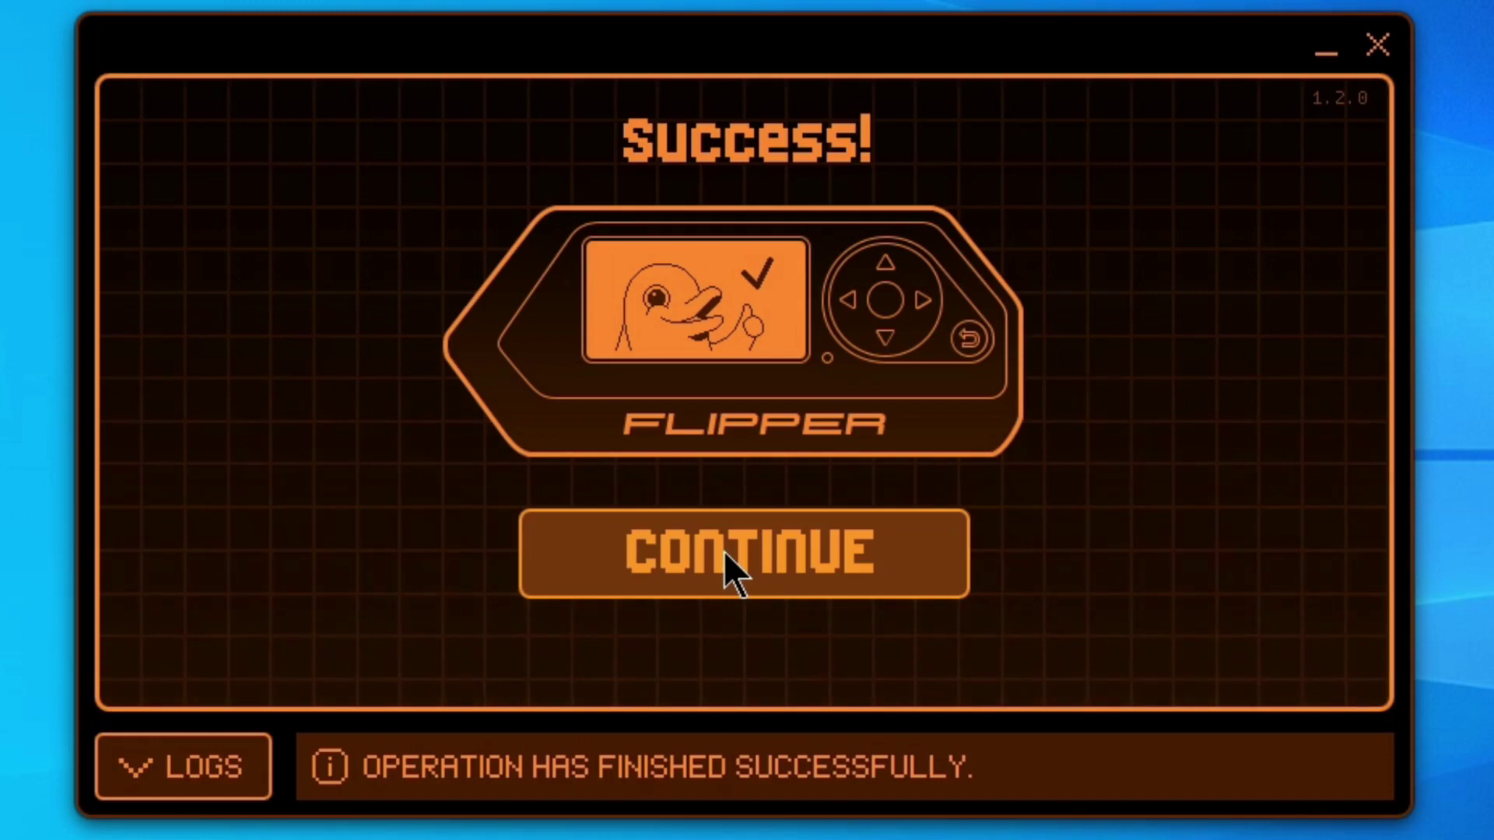
{"action": "left_click", "coordinate": [724, 551]}
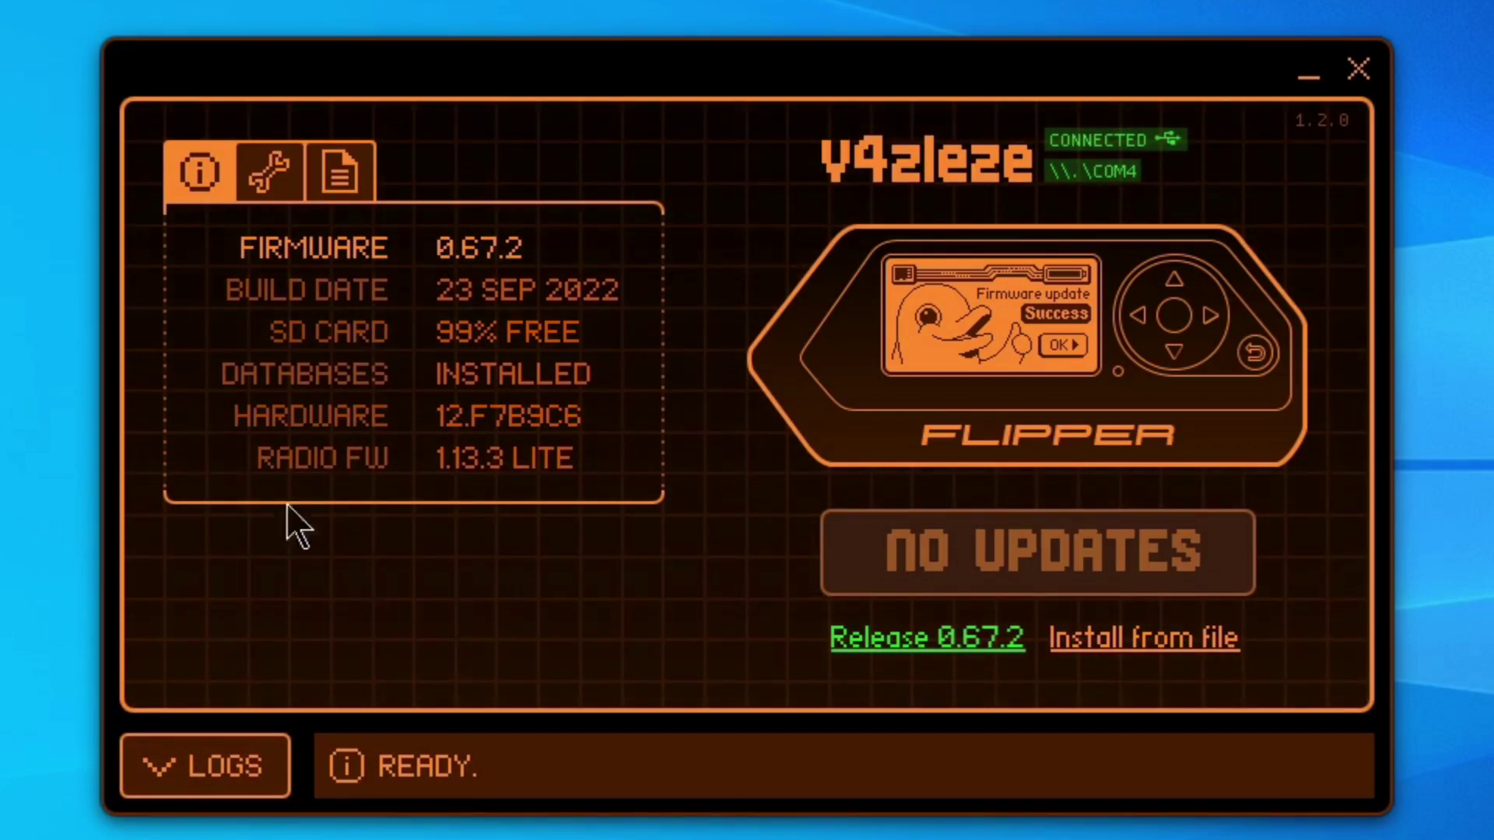
Back up the Flipper from the wrench tab, saving the .tgz file under its default name.
{"action": "left_click", "coordinate": [268, 173]}
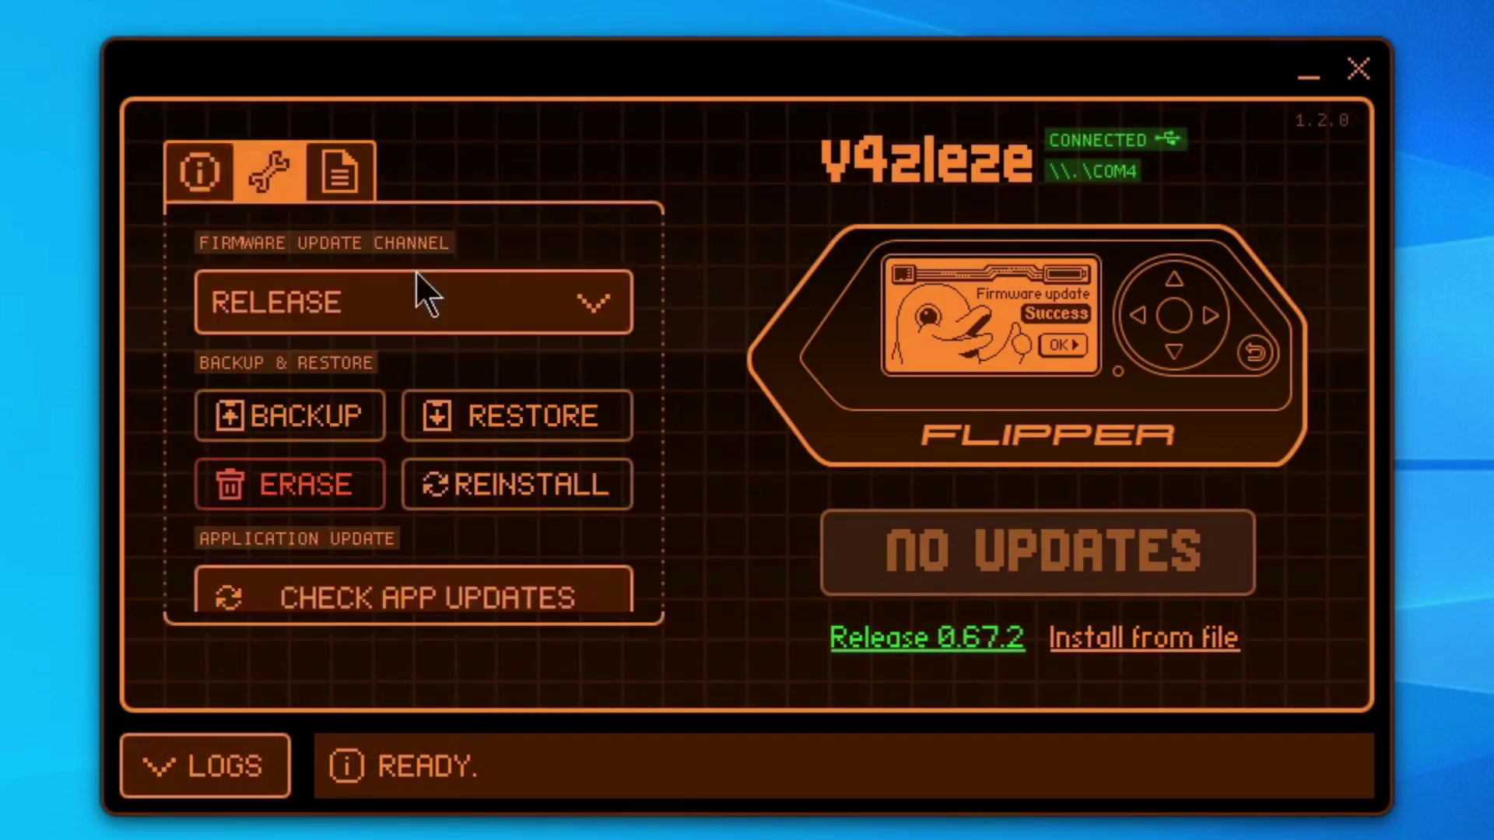
{"action": "left_click", "coordinate": [274, 410]}
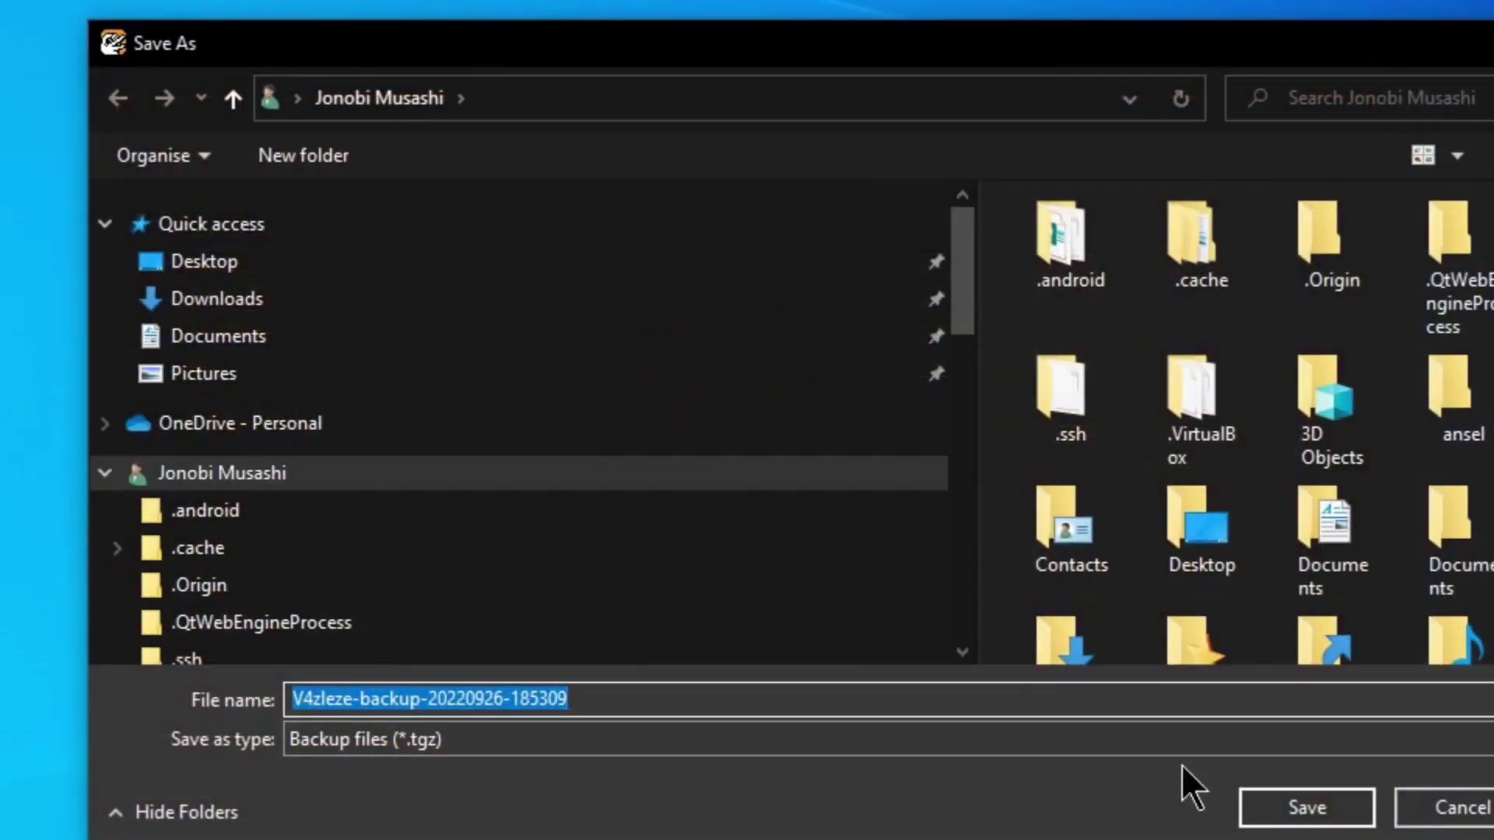
{"action": "left_click", "coordinate": [1297, 813]}
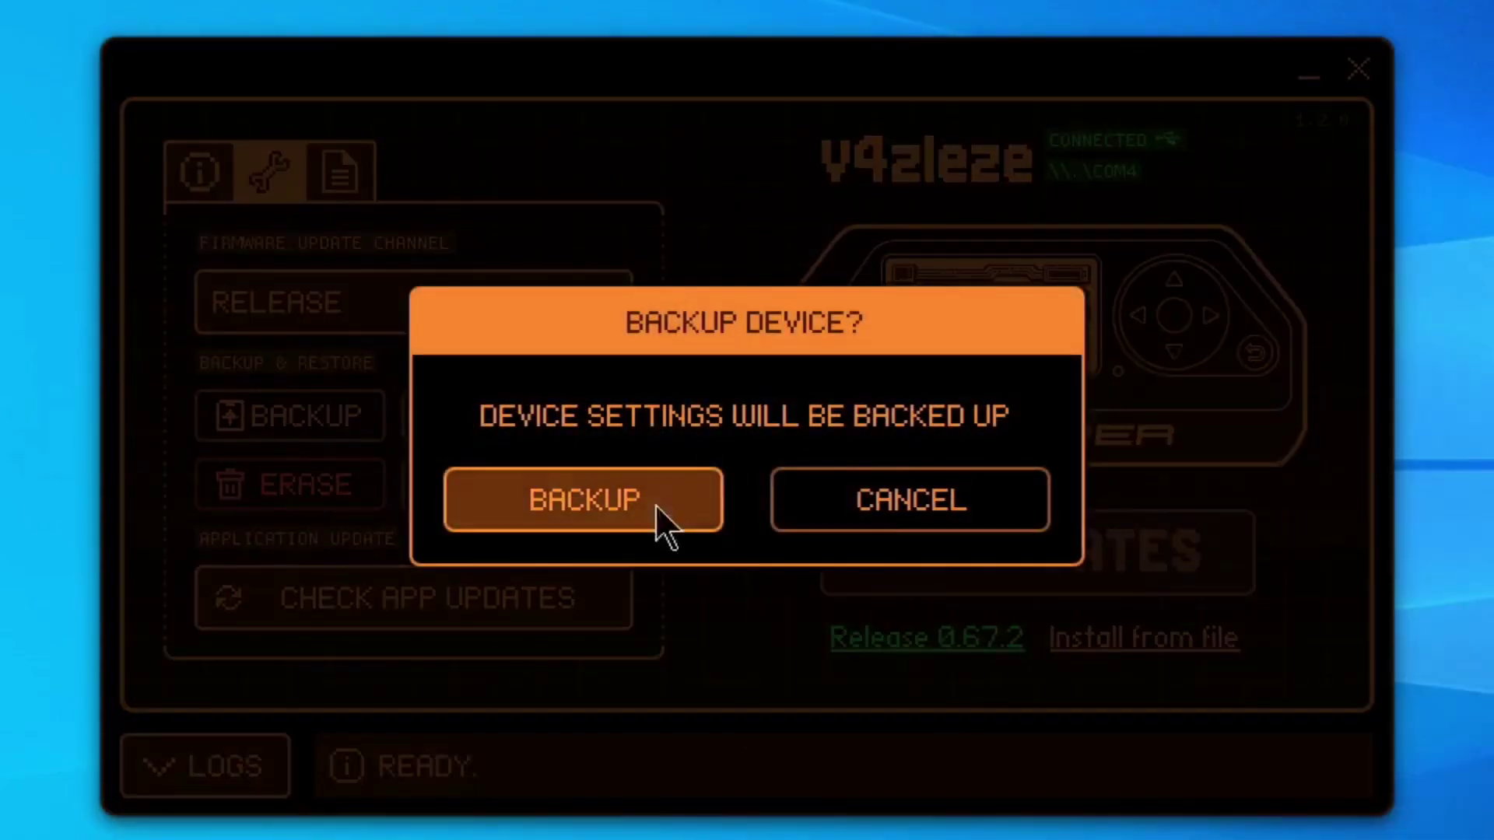
{"action": "left_click", "coordinate": [566, 517]}
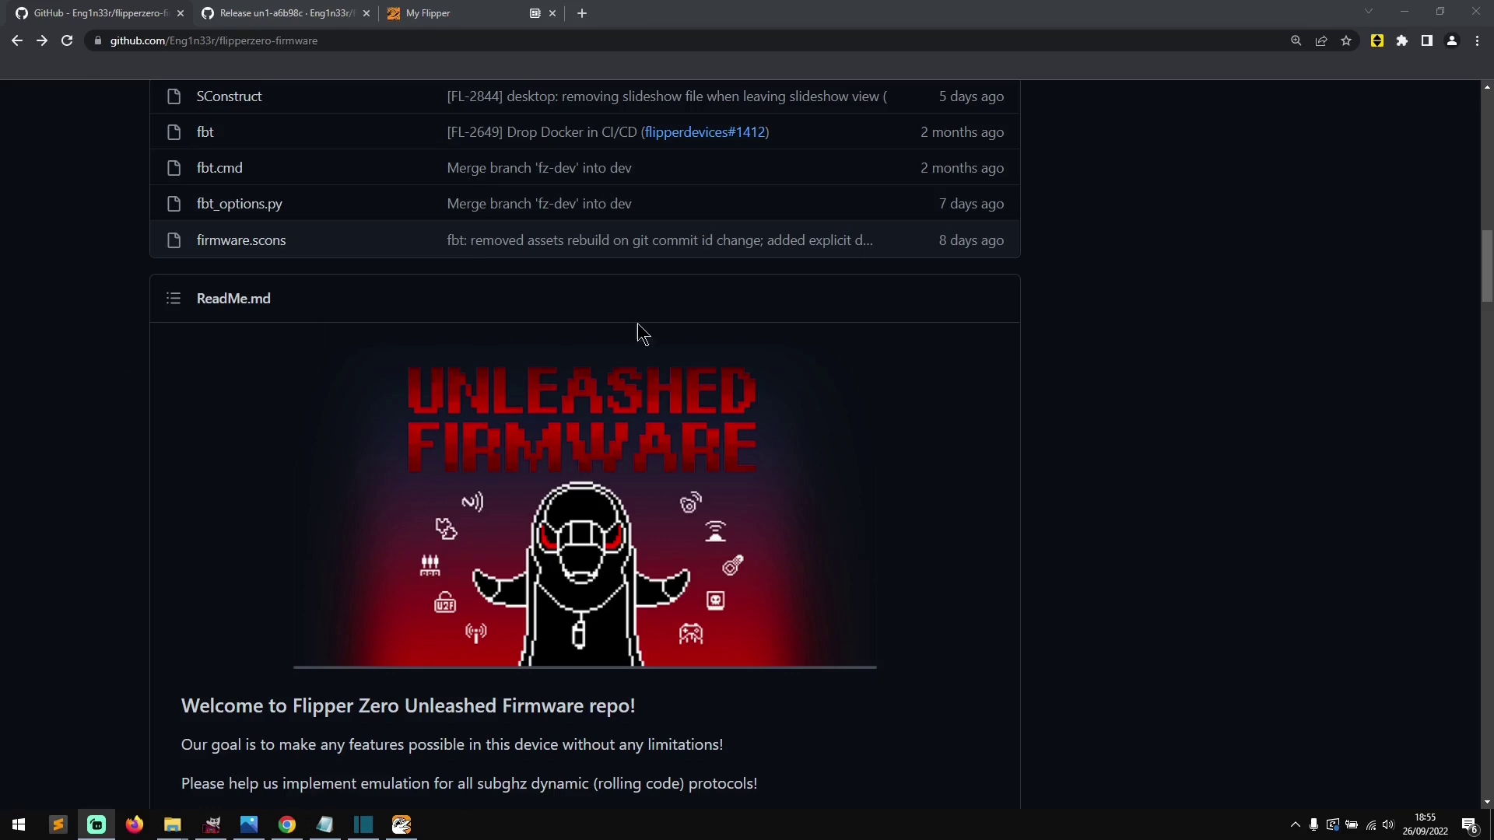
Follow 'How to install firmware' to HowToInstall.md and scroll to the With Web Updater steps.
{"action": "scroll", "coordinate": [643, 324], "scroll_direction": "down", "scroll_amount": 20}
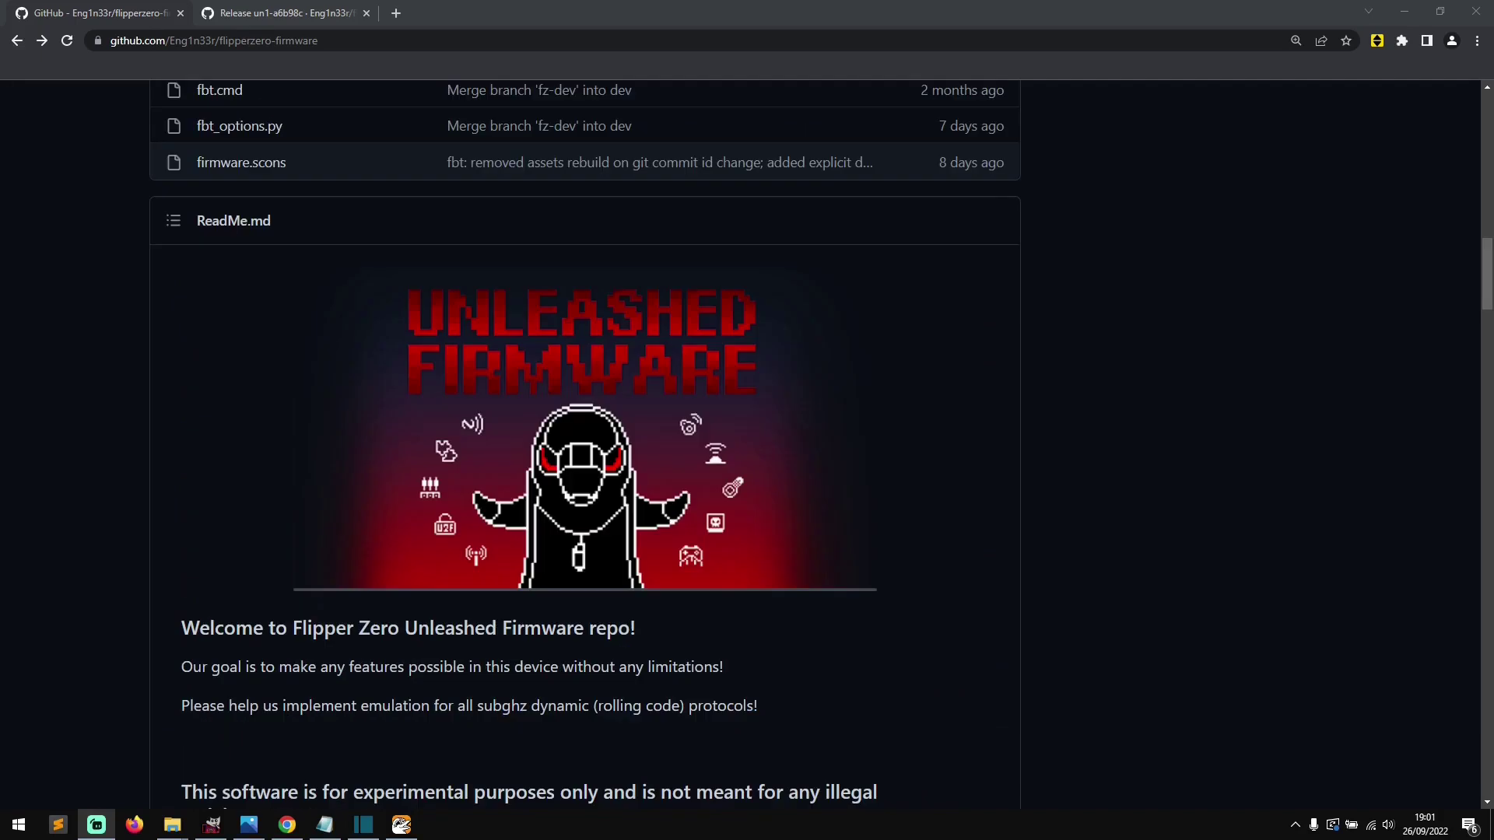
{"action": "scroll", "coordinate": [717, 433], "scroll_direction": "down", "scroll_amount": 20}
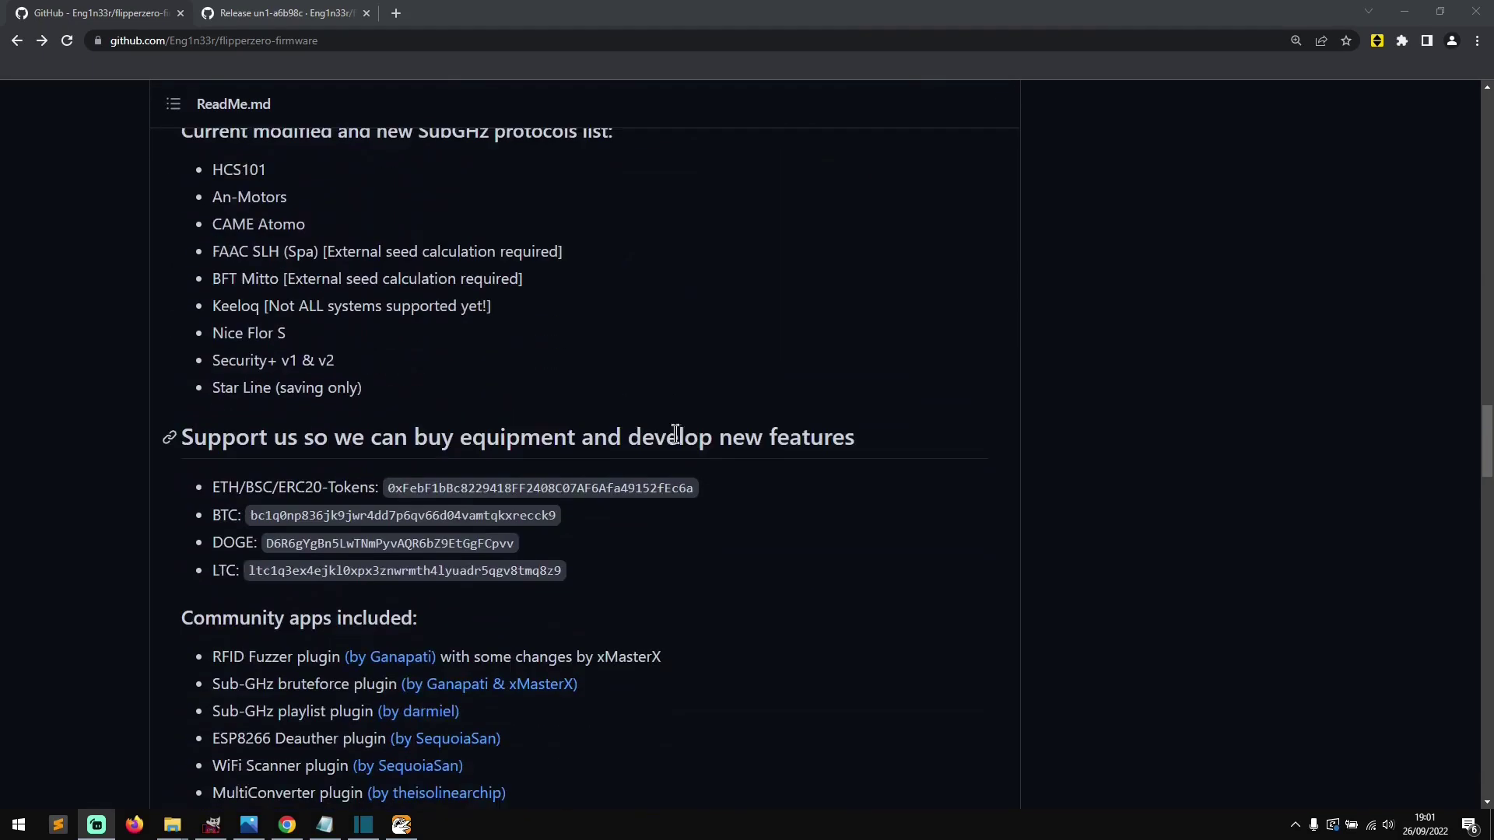
{"action": "scroll", "coordinate": [650, 456], "scroll_direction": "down", "scroll_amount": 10}
{"action": "left_click", "coordinate": [387, 343]}
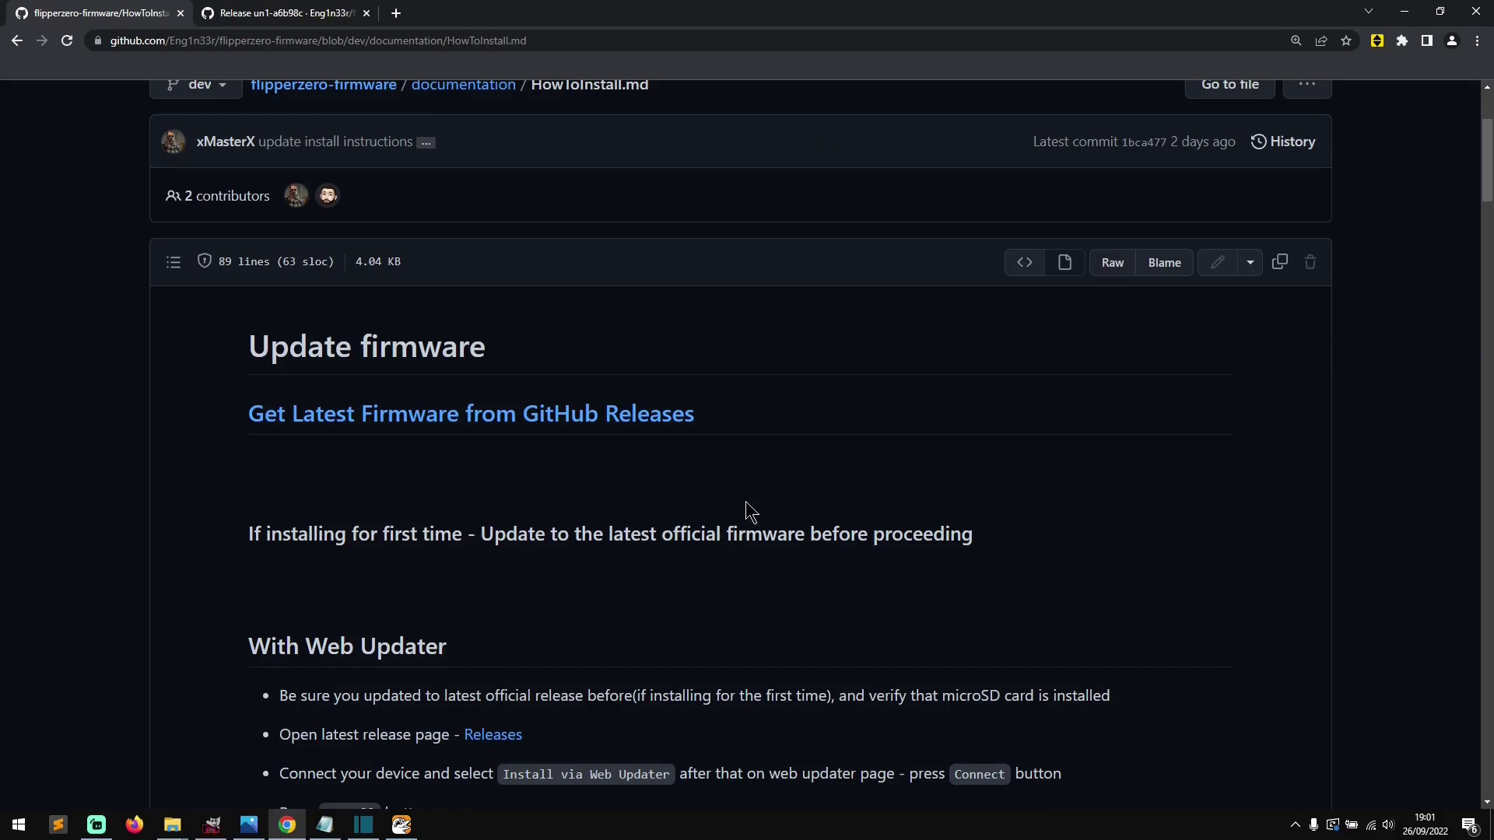
{"action": "scroll", "coordinate": [745, 501], "scroll_direction": "down", "scroll_amount": 1}
{"action": "scroll", "coordinate": [745, 510], "scroll_direction": "down", "scroll_amount": 2}
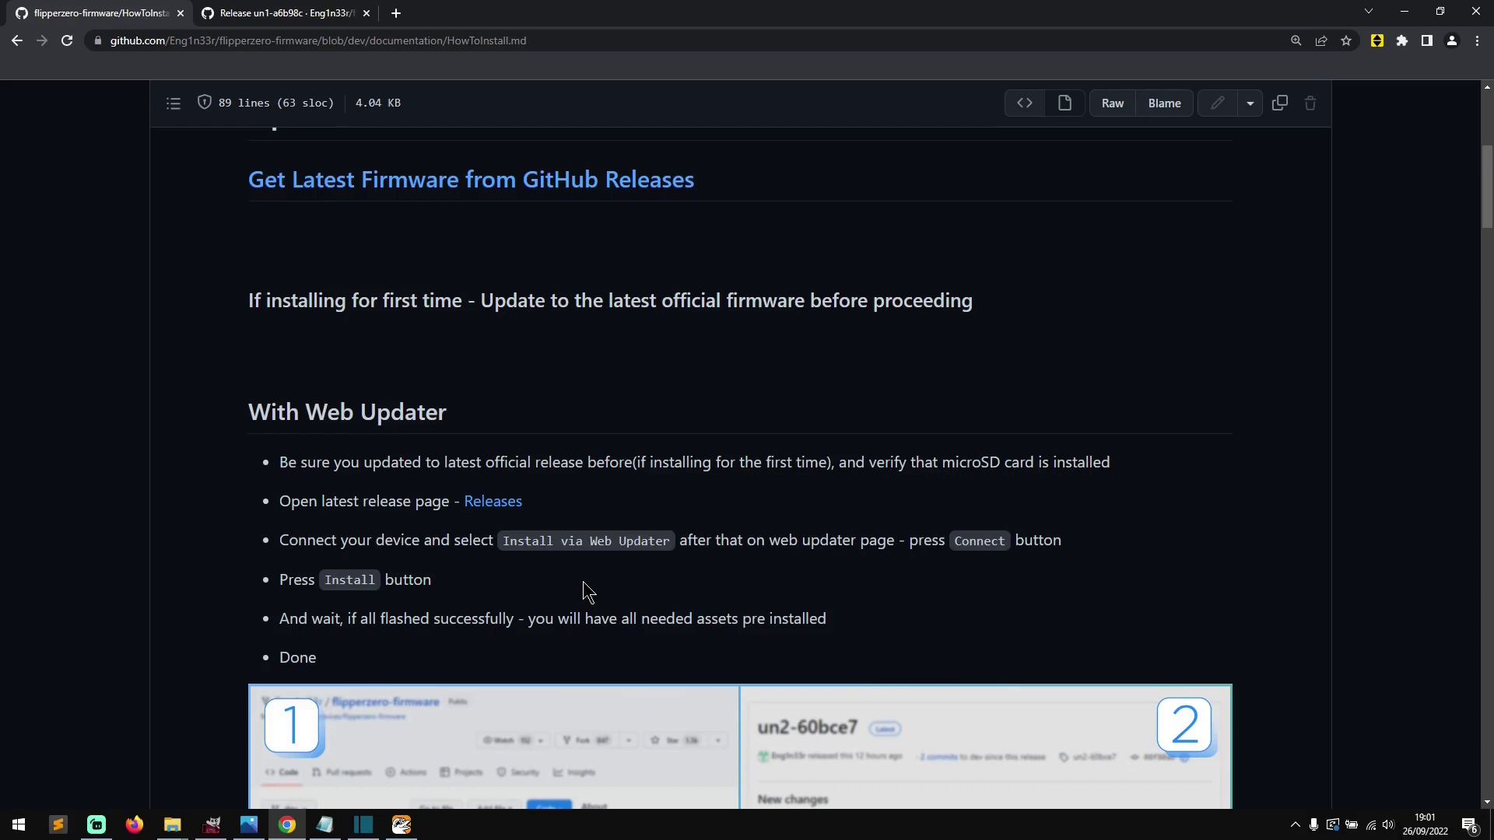
Open the latest un1-a6b98c release and its 'Install via Web Updater' page in new tabs.
{"action": "middle_click", "coordinate": [490, 502]}
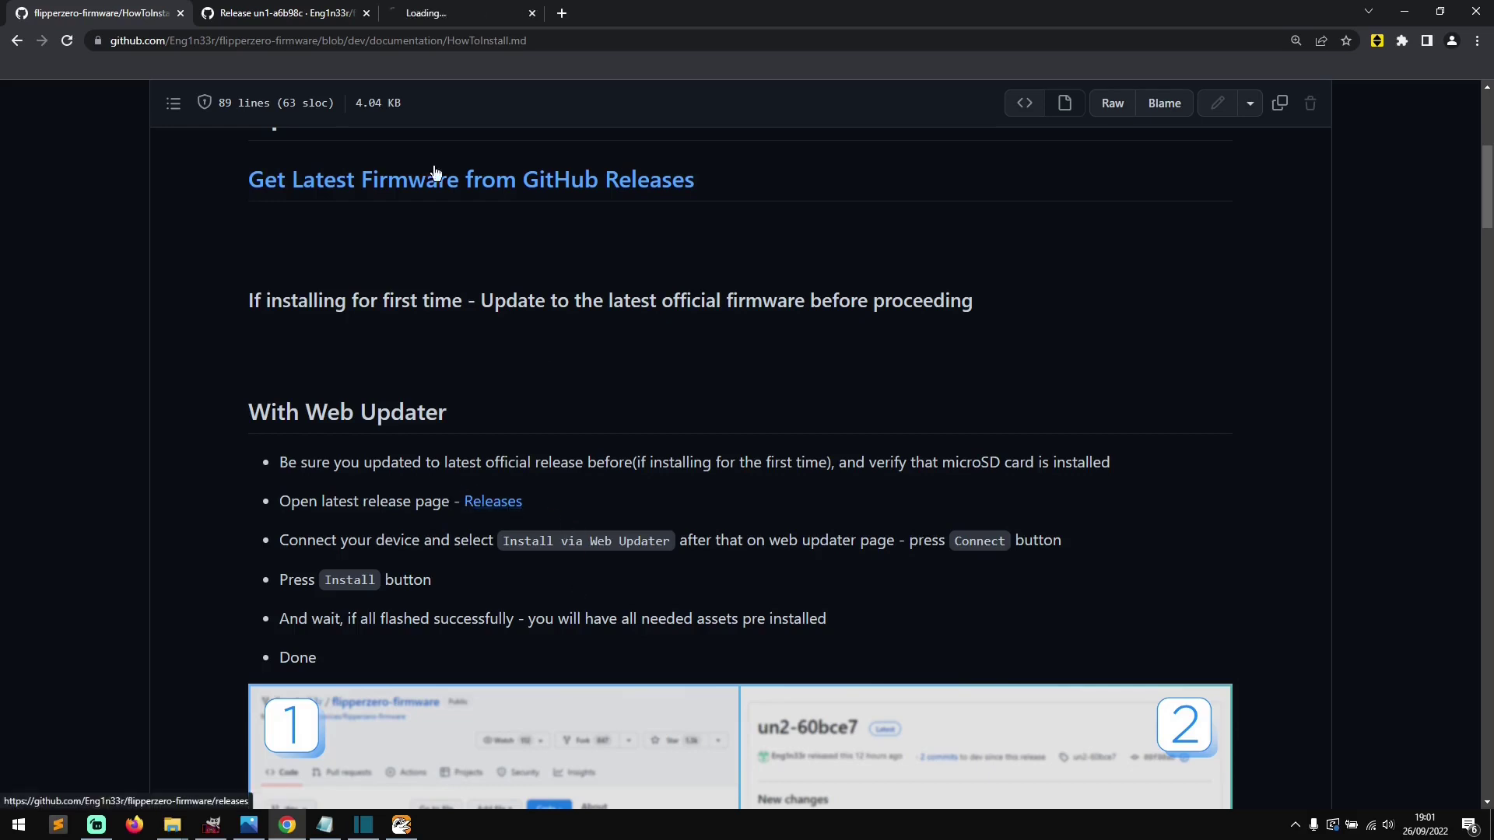
{"action": "left_click", "coordinate": [436, 15]}
{"action": "scroll", "coordinate": [228, 527], "scroll_direction": "down", "scroll_amount": 1}
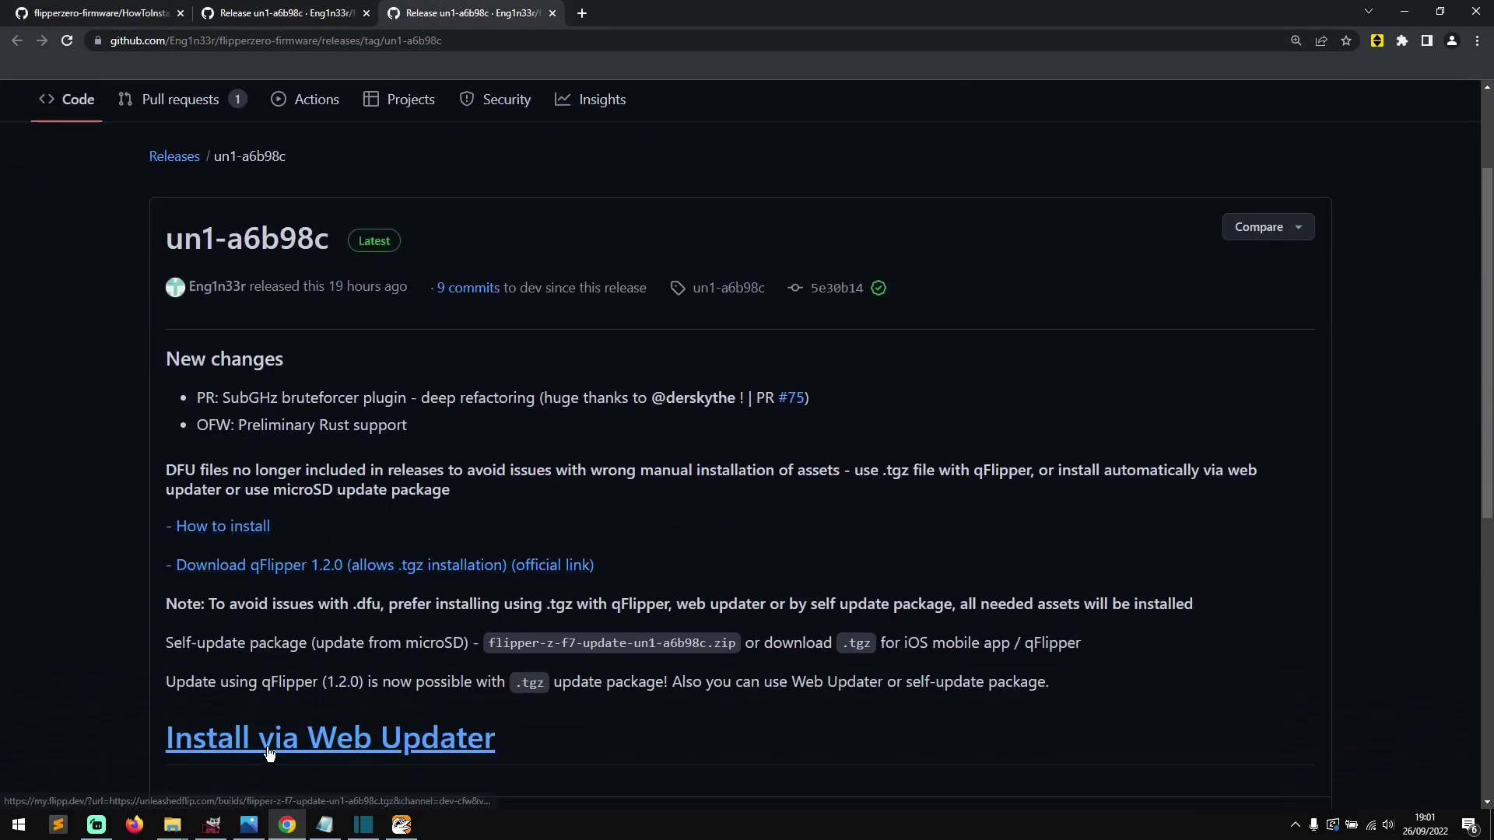
{"action": "middle_click", "coordinate": [264, 739]}
{"action": "left_click", "coordinate": [614, 16]}
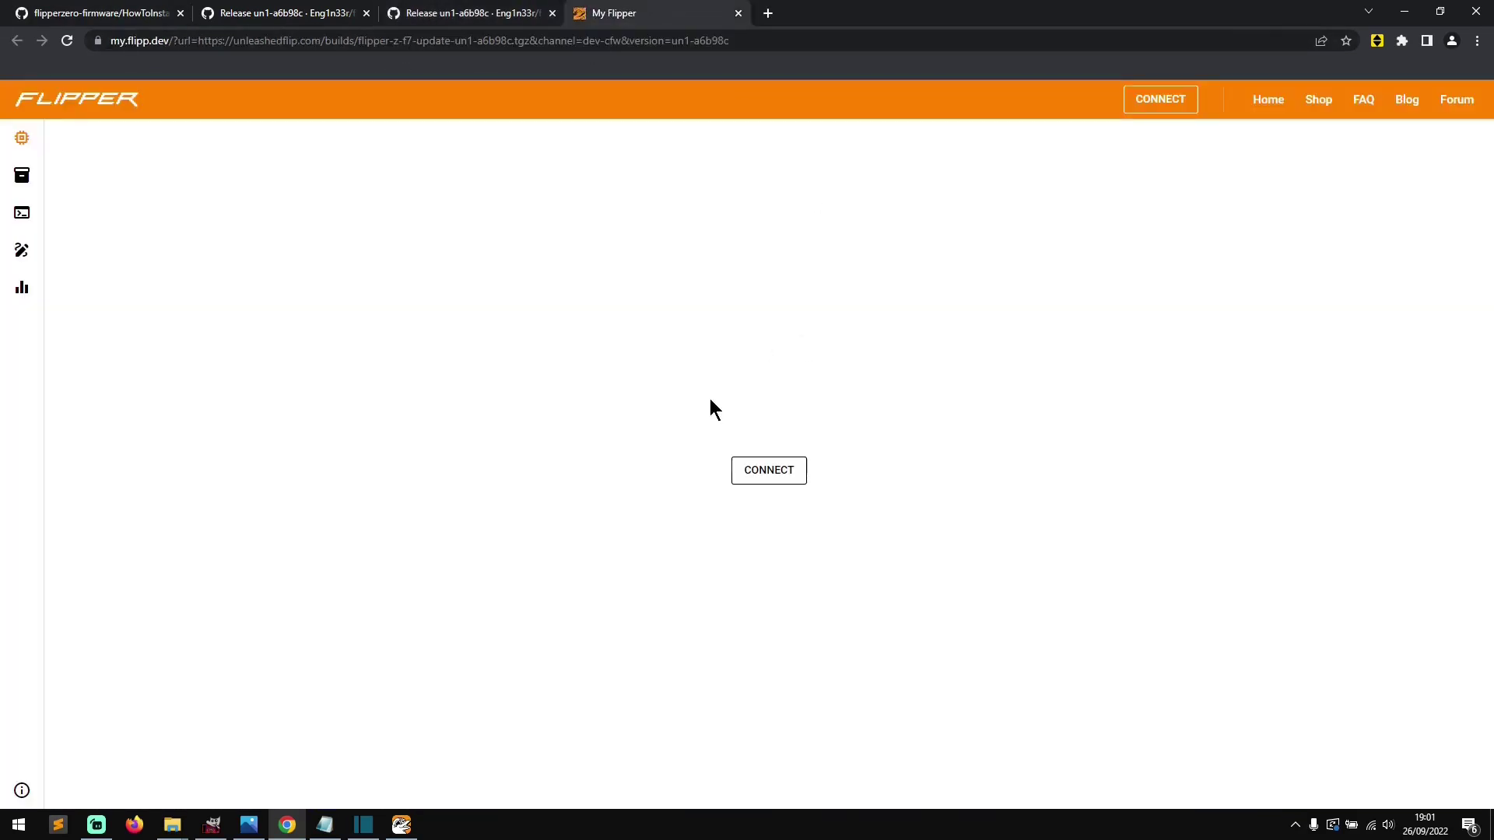
Try connecting the Flipper on COM4, then visit the CLI and Pulse plotter pages.
{"action": "left_click", "coordinate": [767, 471]}
{"action": "left_click", "coordinate": [149, 104]}
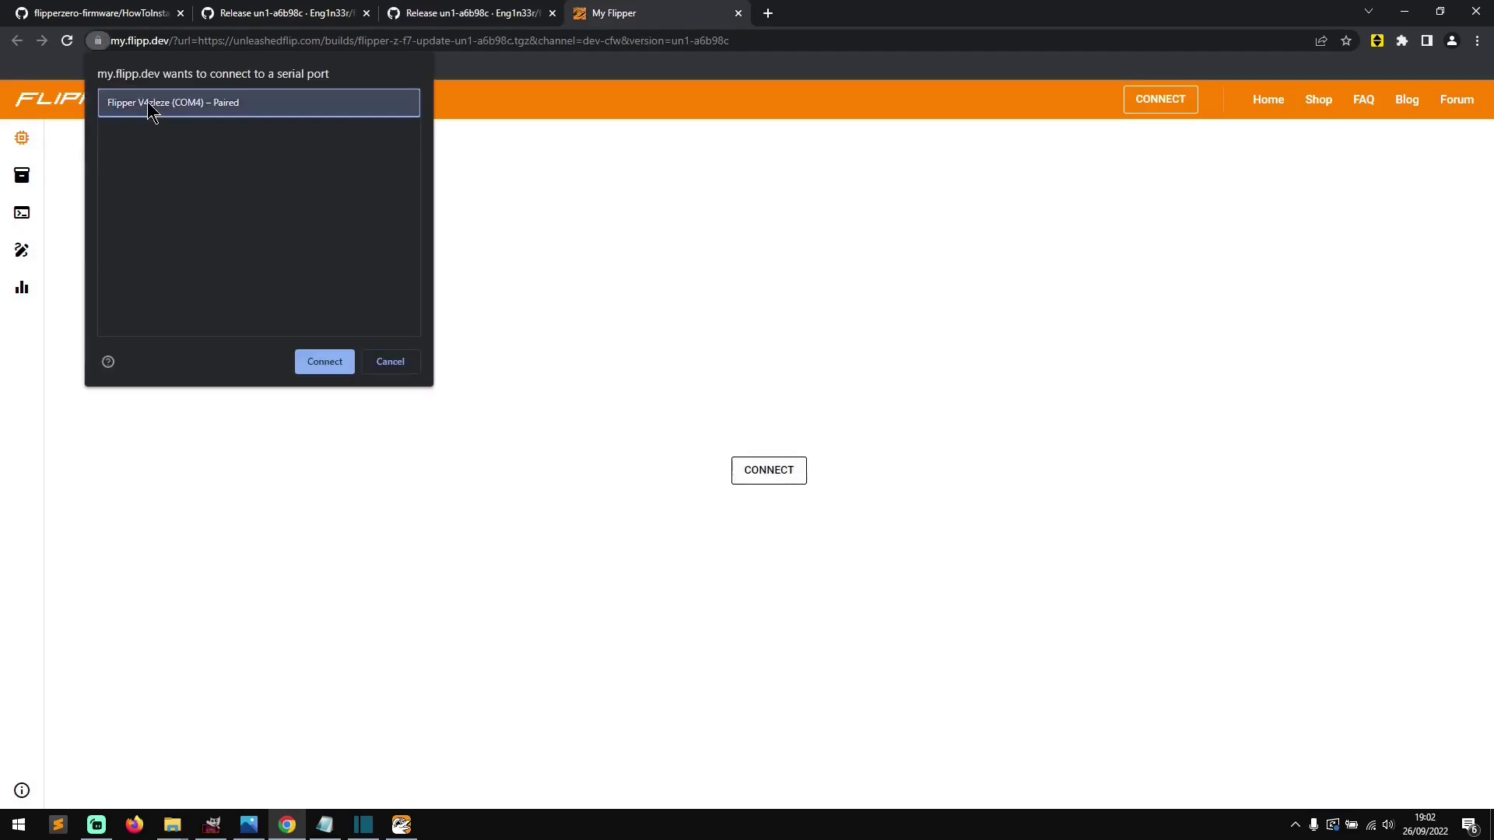
{"action": "left_click", "coordinate": [324, 361]}
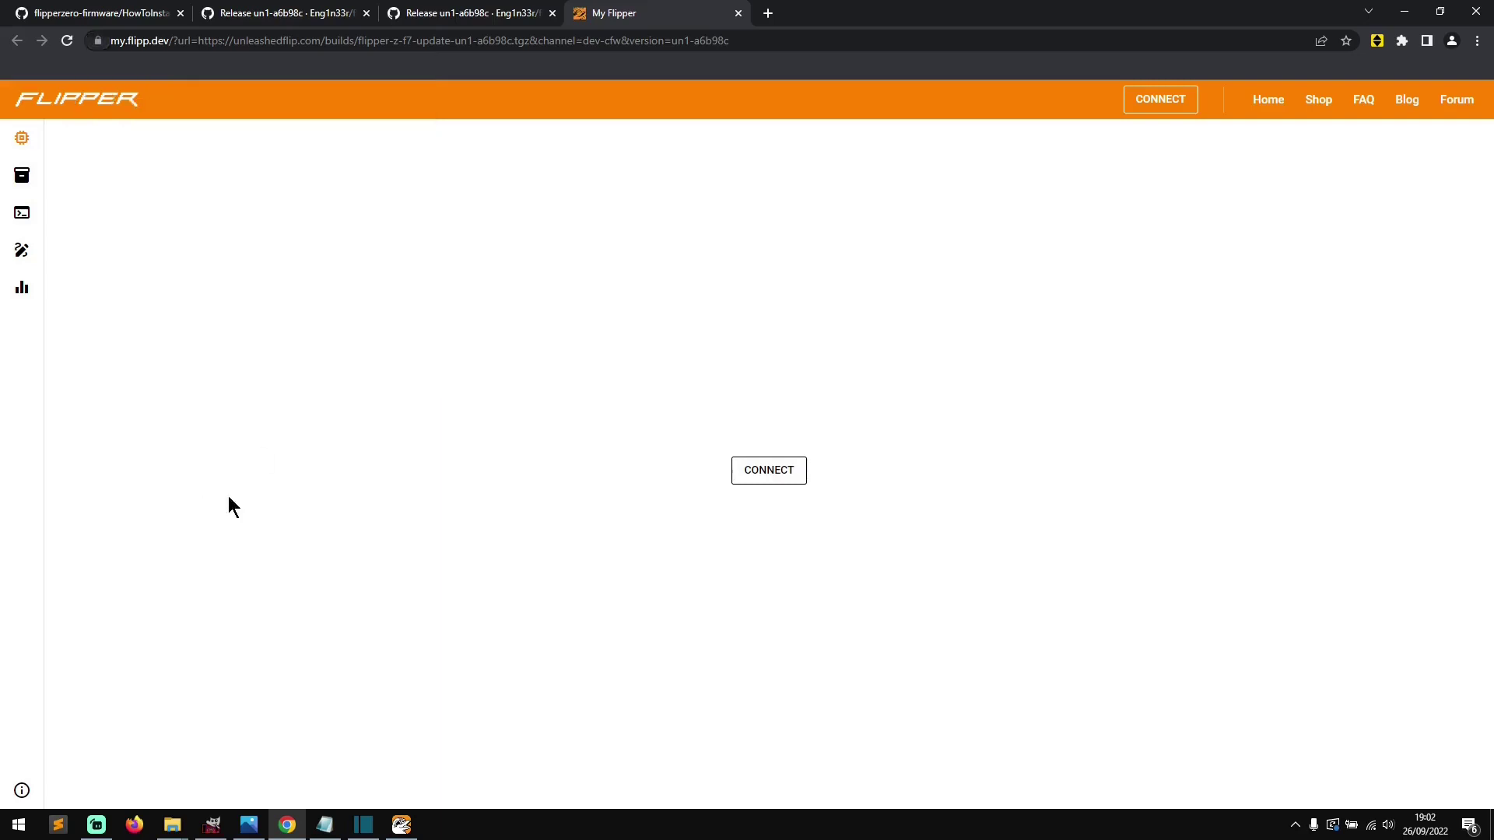
{"action": "mouse_move", "coordinate": [33, 181]}
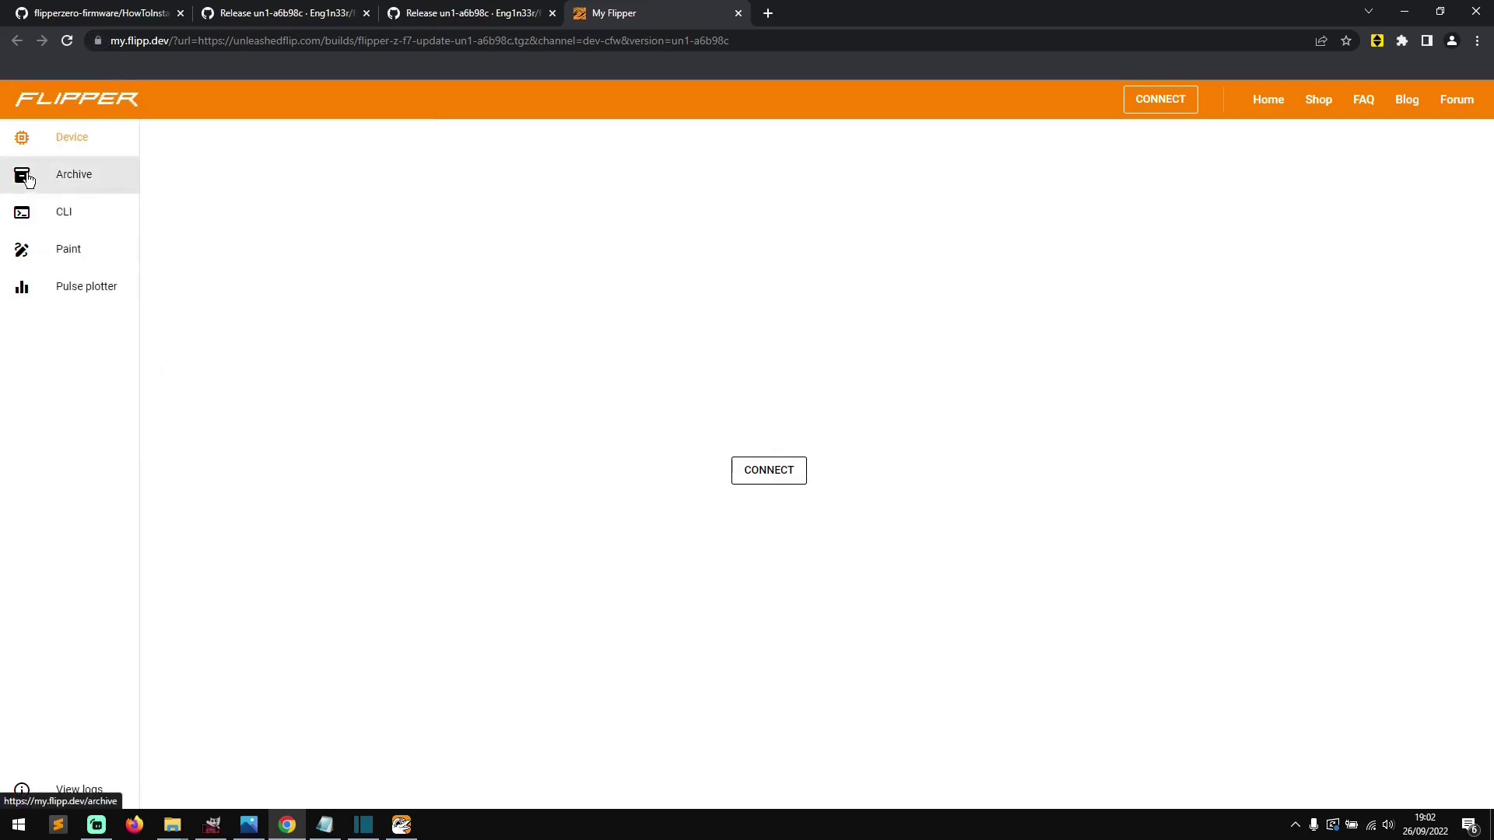
{"action": "left_click", "coordinate": [82, 209]}
{"action": "left_click", "coordinate": [83, 283]}
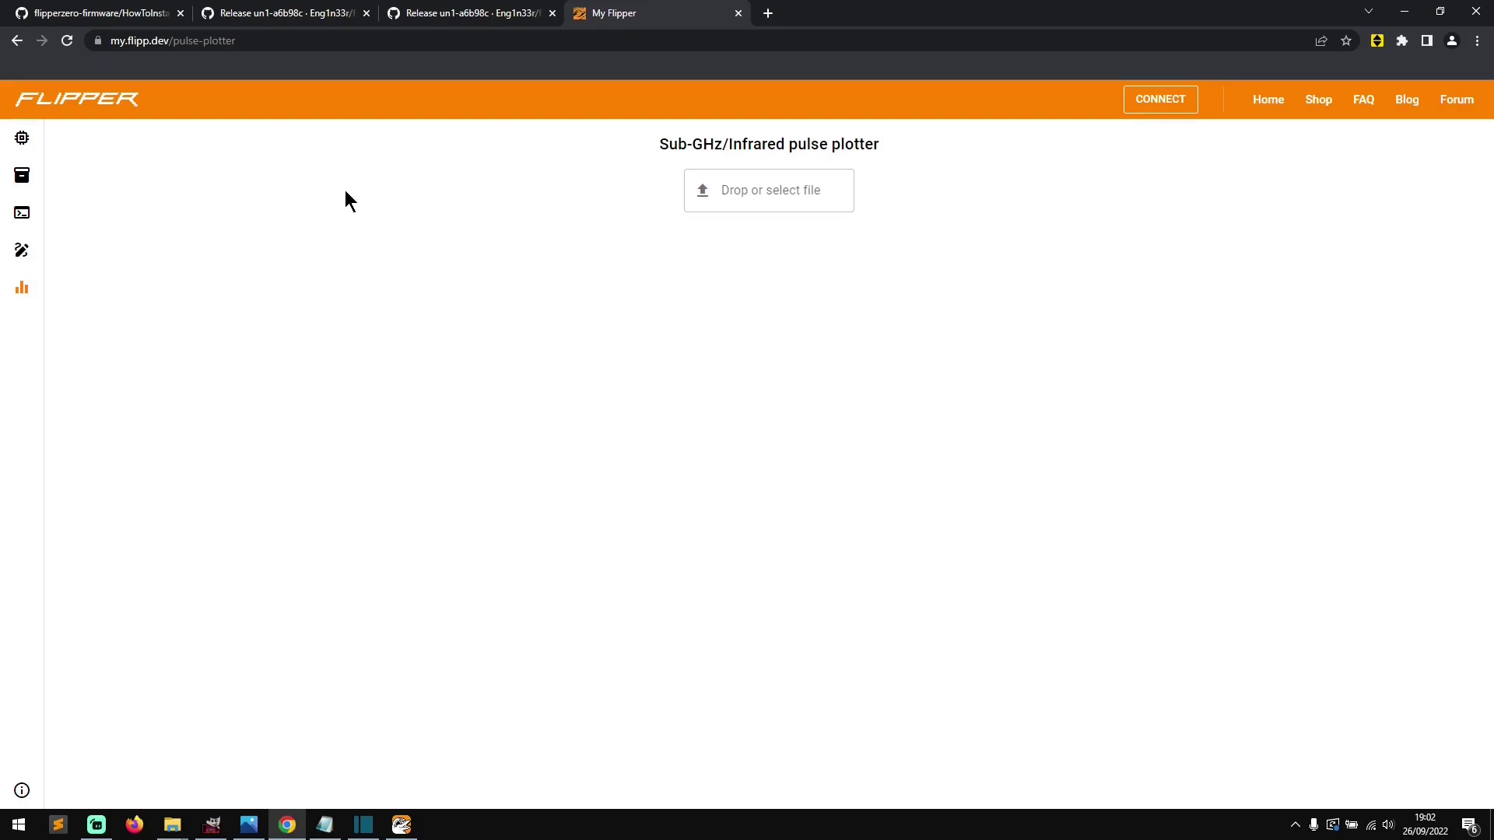
Download flipper-z-f7-update-un1-a6b98c.tgz from the un1-a6b98c release page.
{"action": "left_click", "coordinate": [500, 17]}
{"action": "scroll", "coordinate": [443, 377], "scroll_direction": "down", "scroll_amount": 8}
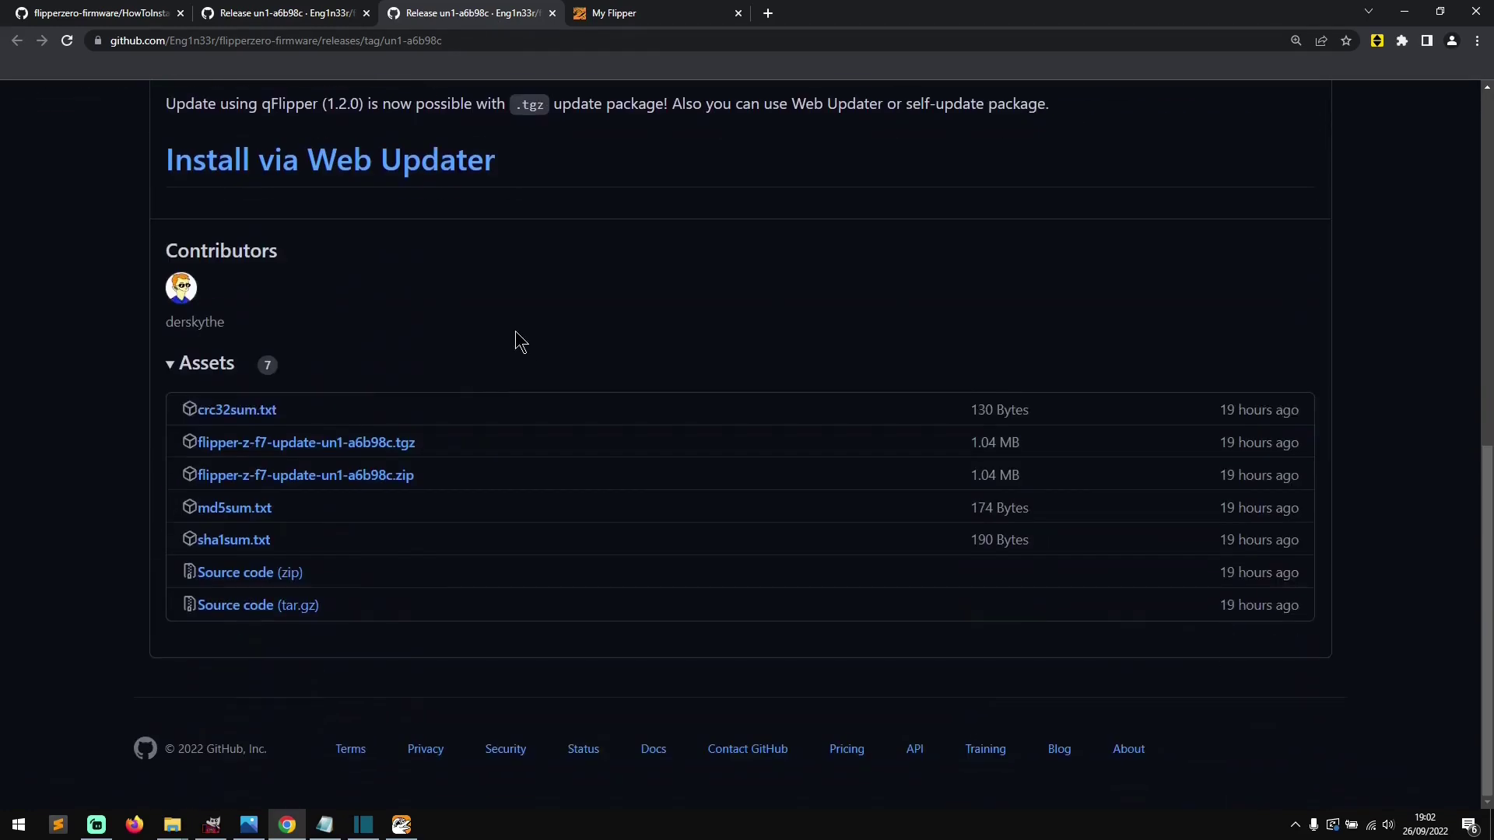
{"action": "left_click", "coordinate": [352, 443]}
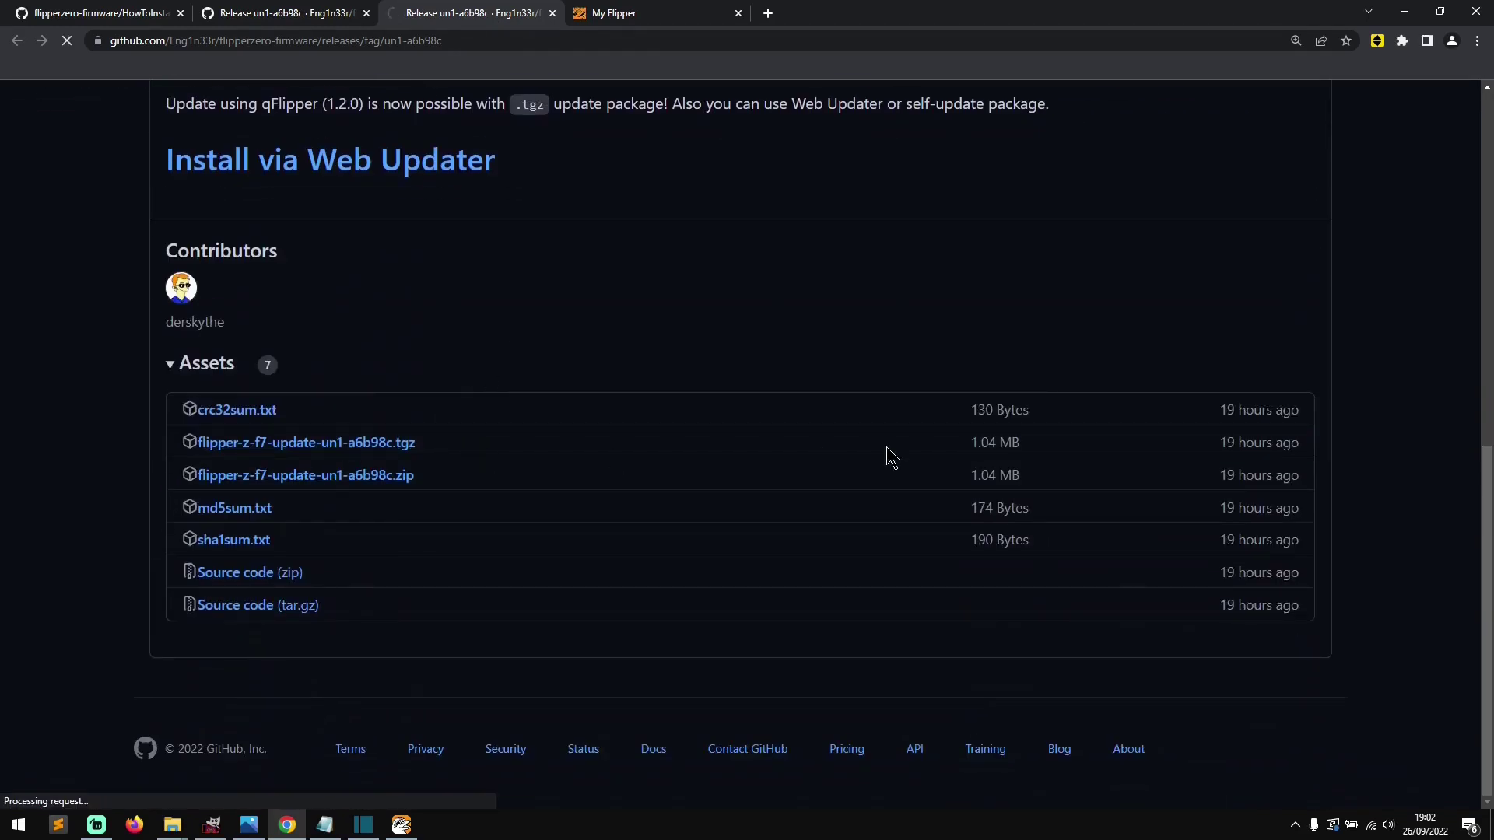
{"action": "left_click", "coordinate": [272, 21]}
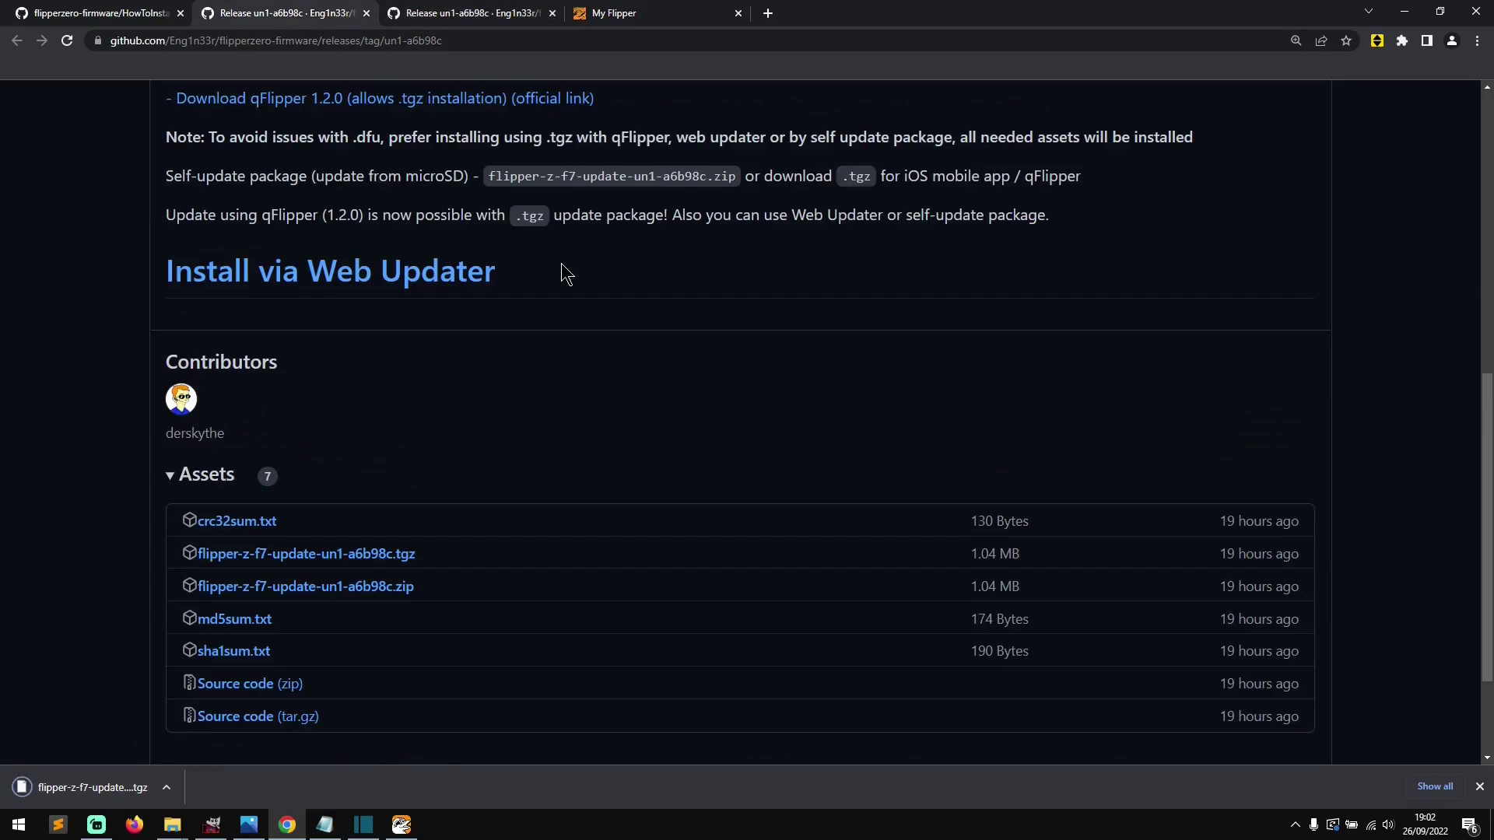
{"action": "scroll", "coordinate": [506, 346], "scroll_direction": "up", "scroll_amount": 3}
{"action": "scroll", "coordinate": [467, 312], "scroll_direction": "down", "scroll_amount": 5}
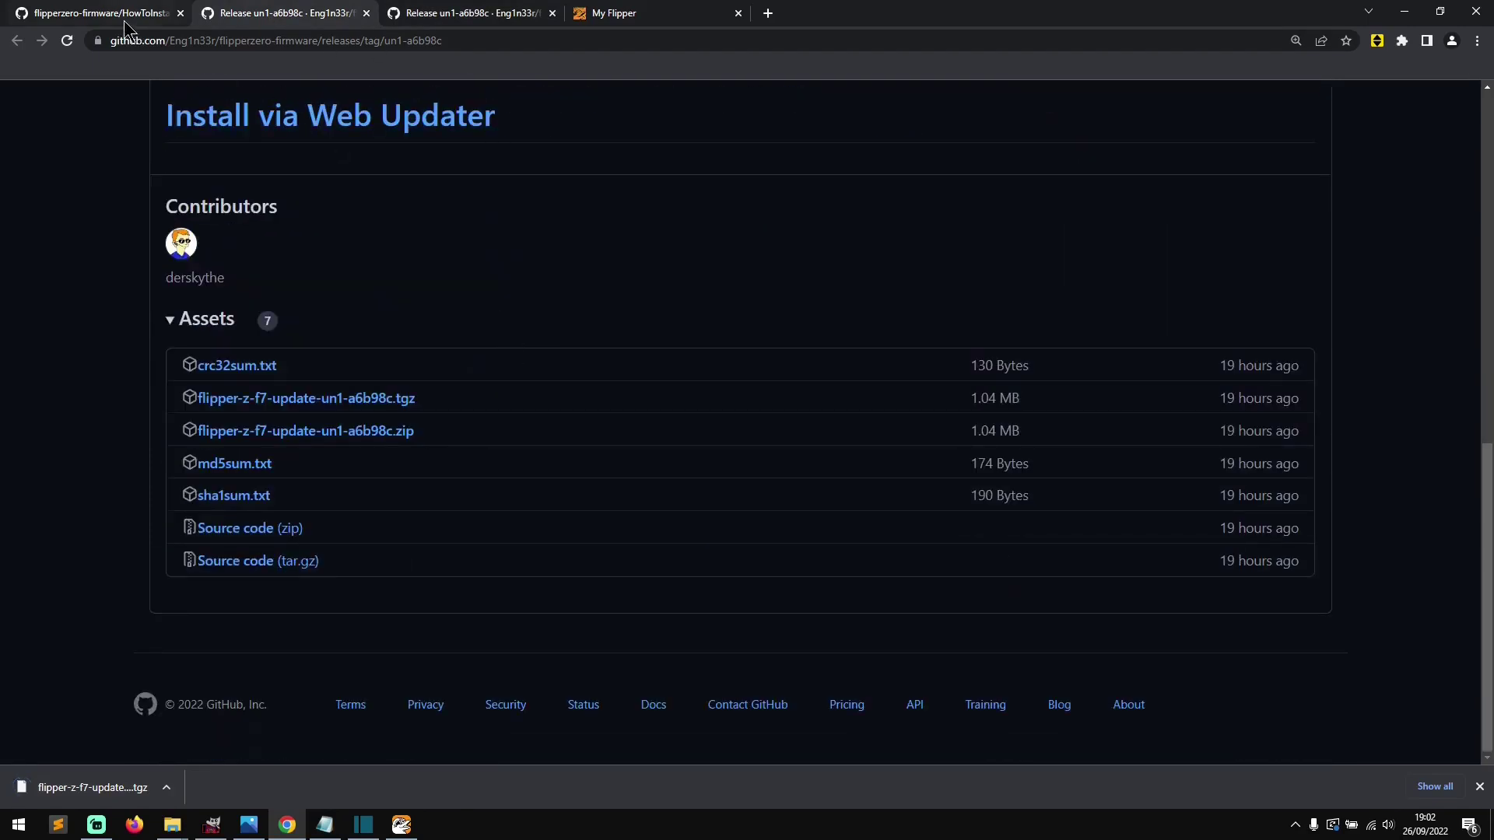
Download the qFlipper 1.2.0 Windows installer, qFlipperSetup-64bit-1.2.0.exe, from the HowToInstall link.
{"action": "left_click", "coordinate": [122, 24]}
{"action": "scroll", "coordinate": [677, 366], "scroll_direction": "down", "scroll_amount": 15}
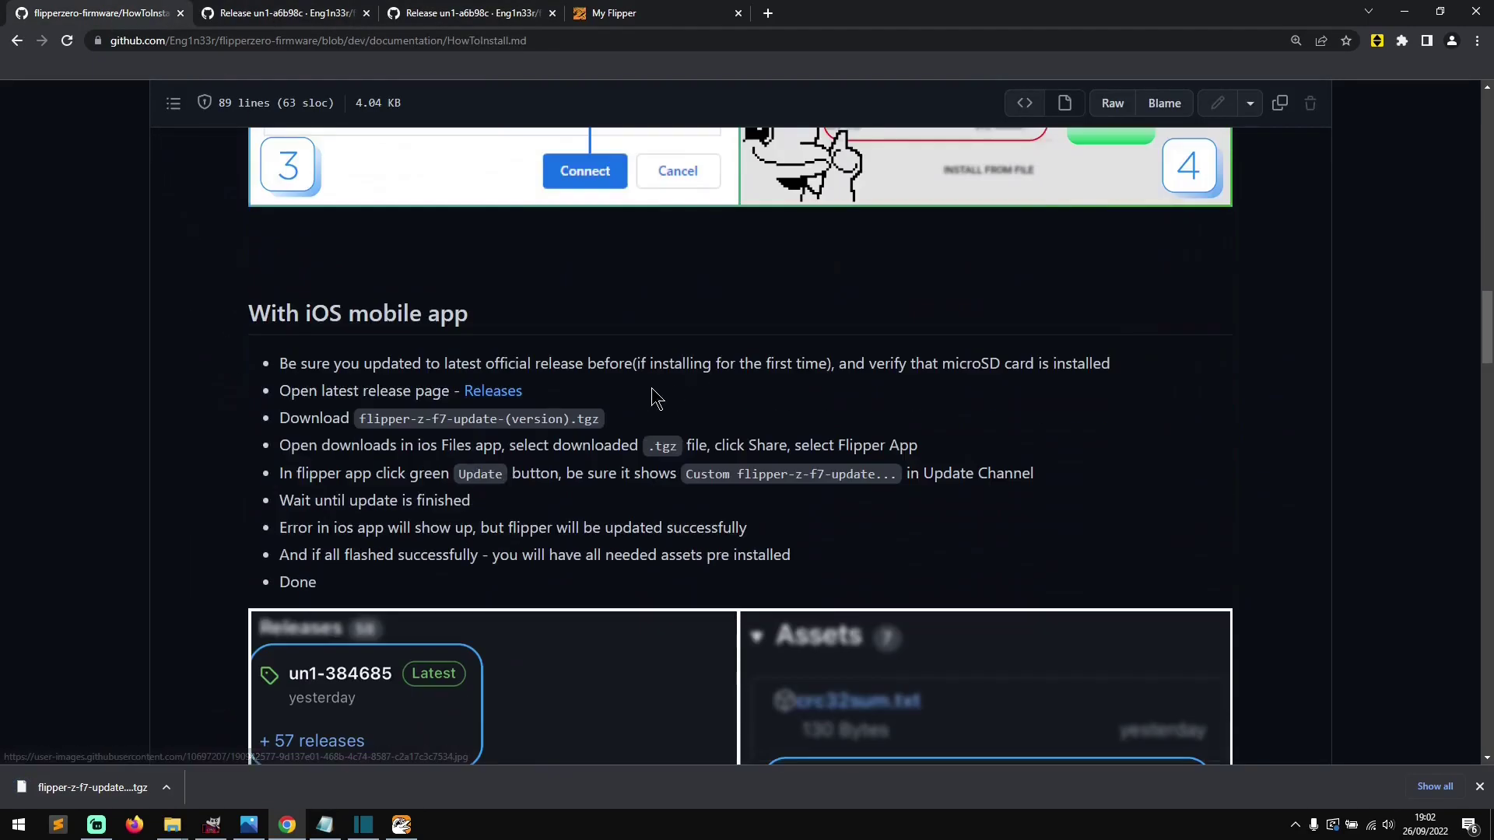
{"action": "scroll", "coordinate": [618, 393], "scroll_direction": "down", "scroll_amount": 15}
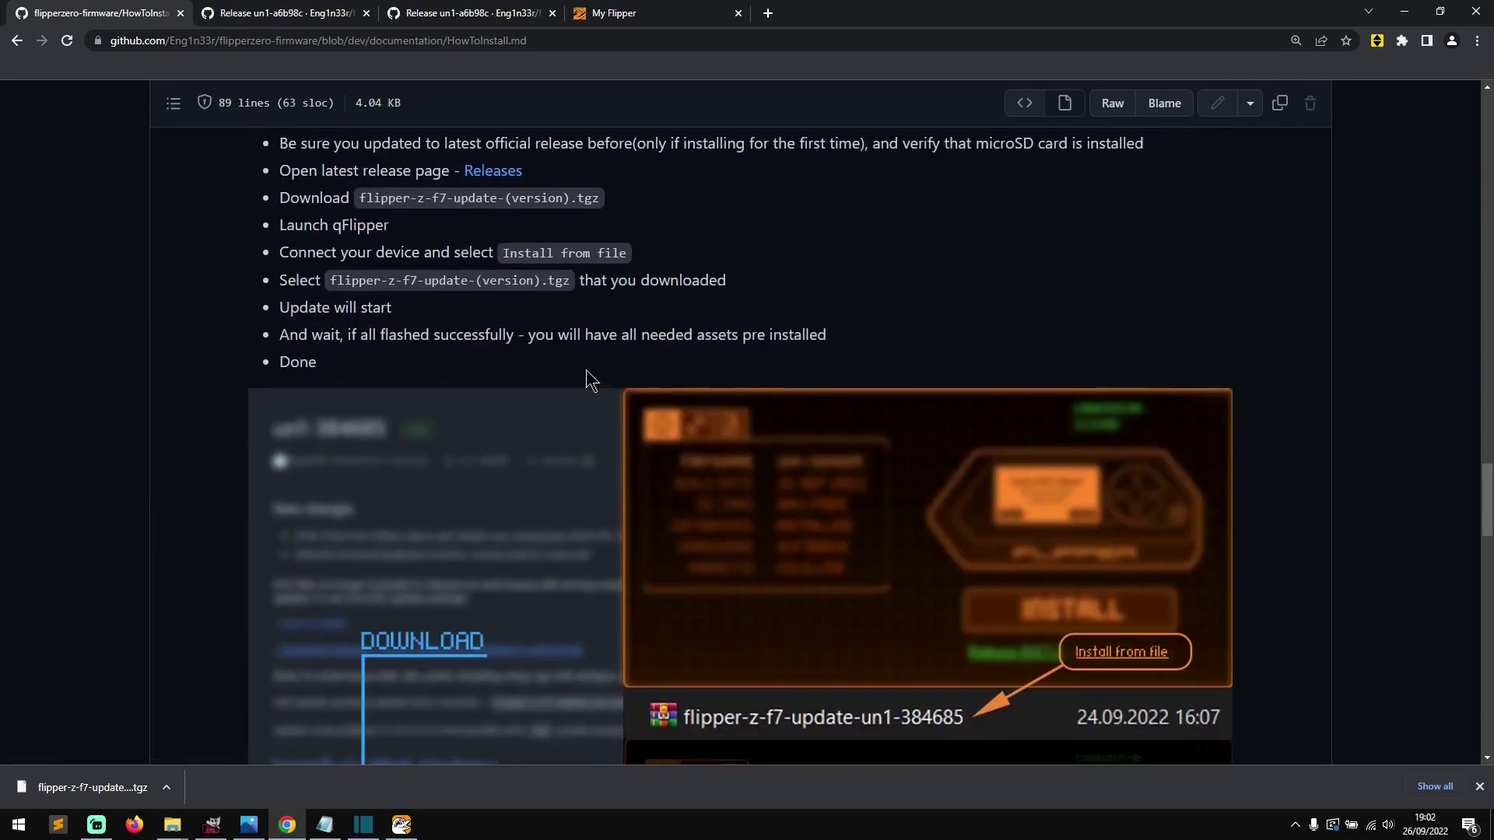
{"action": "scroll", "coordinate": [579, 380], "scroll_direction": "up", "scroll_amount": 2}
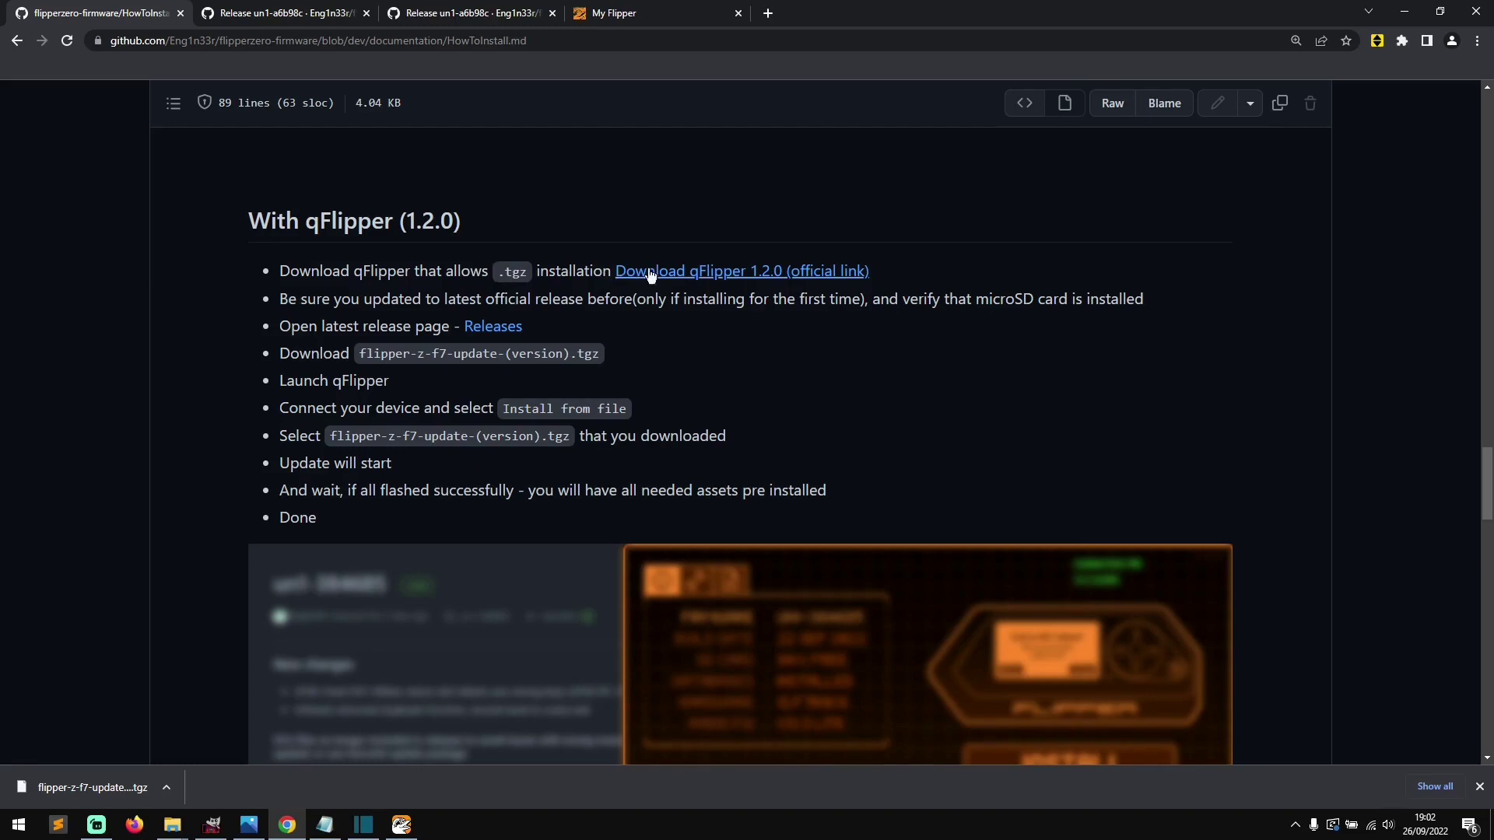
{"action": "left_click", "coordinate": [698, 272]}
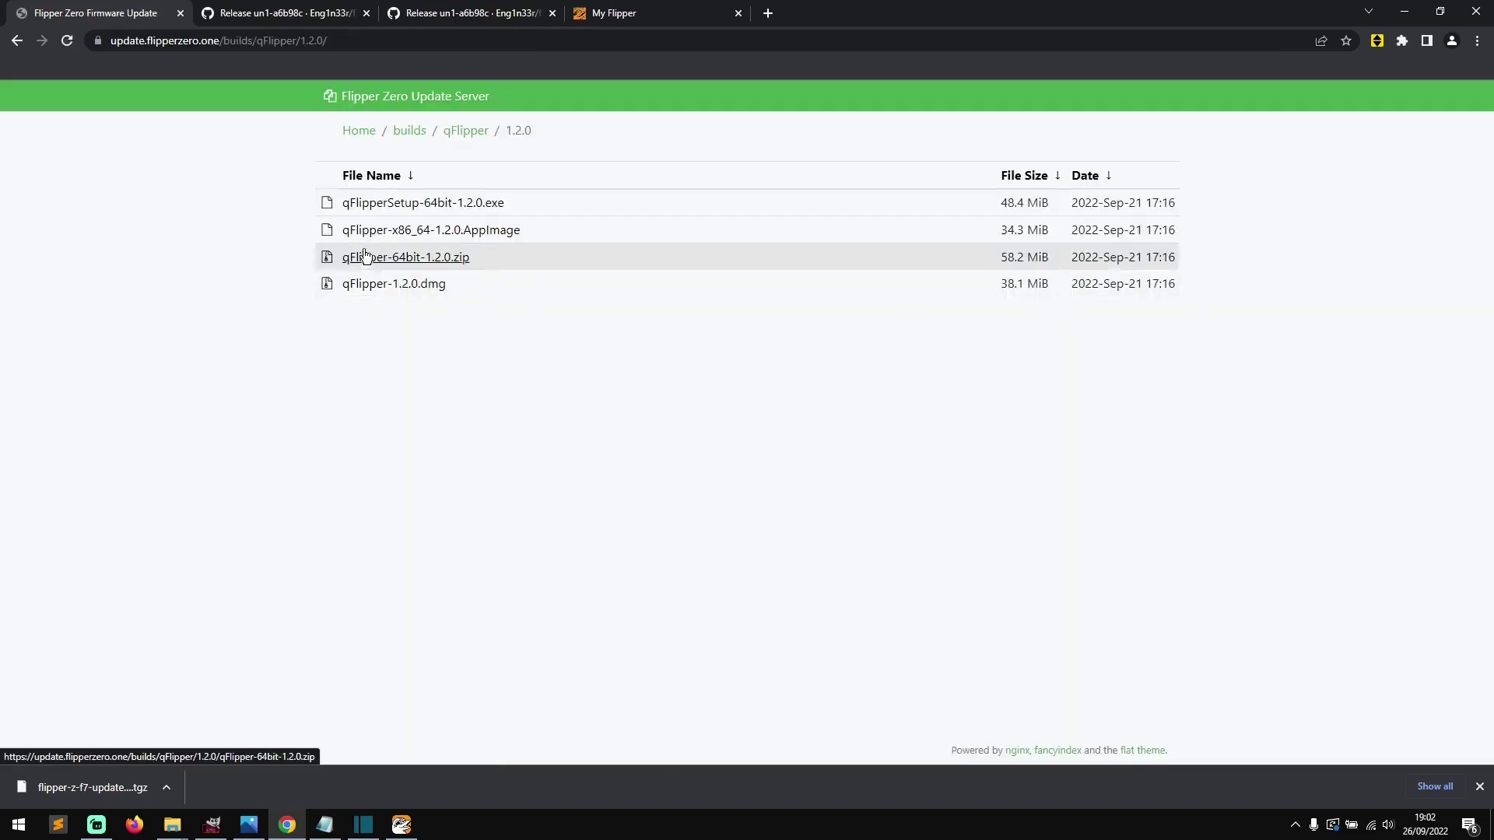
{"action": "left_click", "coordinate": [424, 204]}
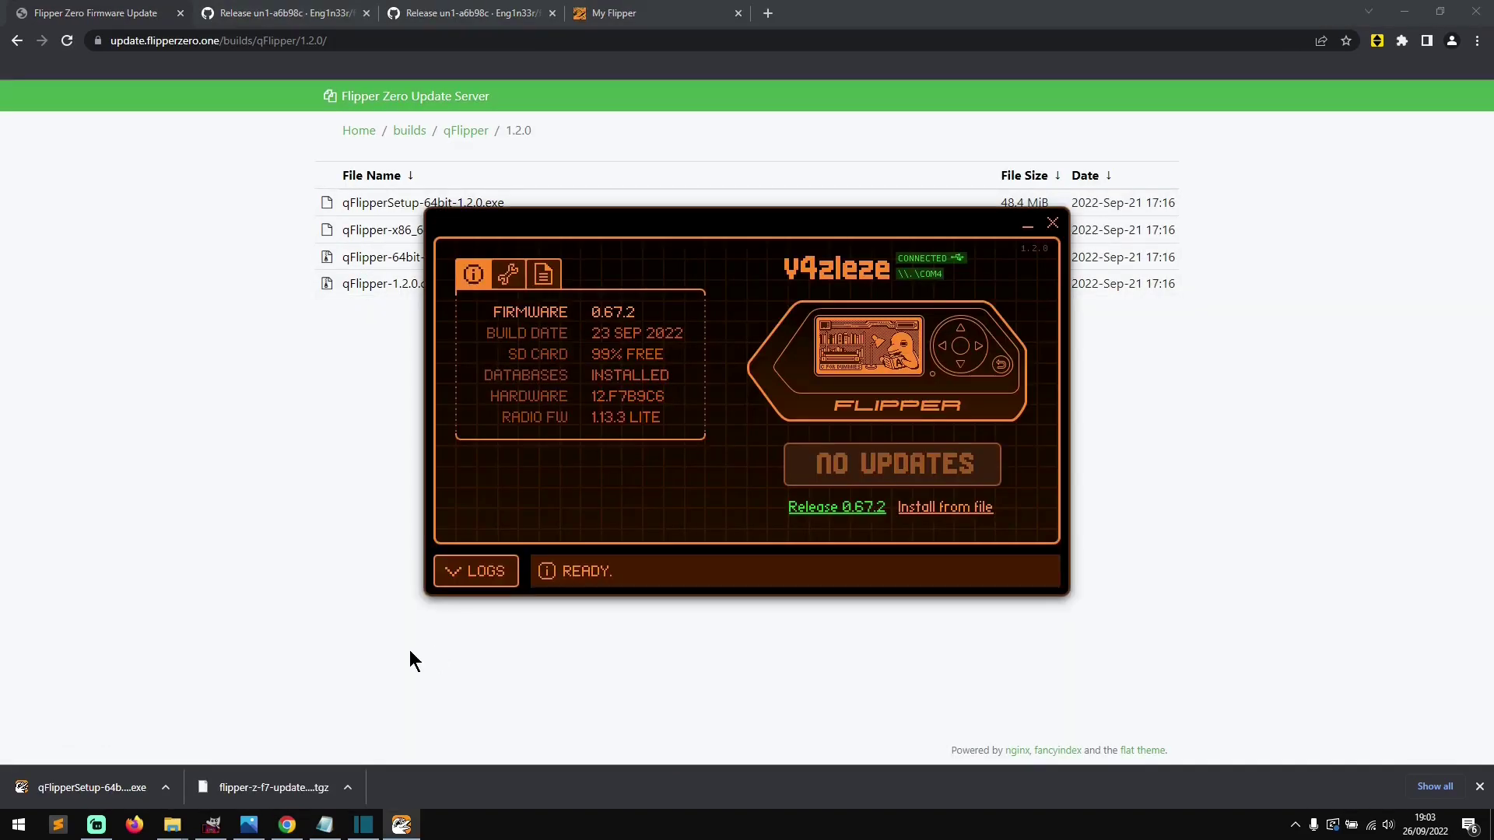
{"action": "left_click", "coordinate": [92, 22]}
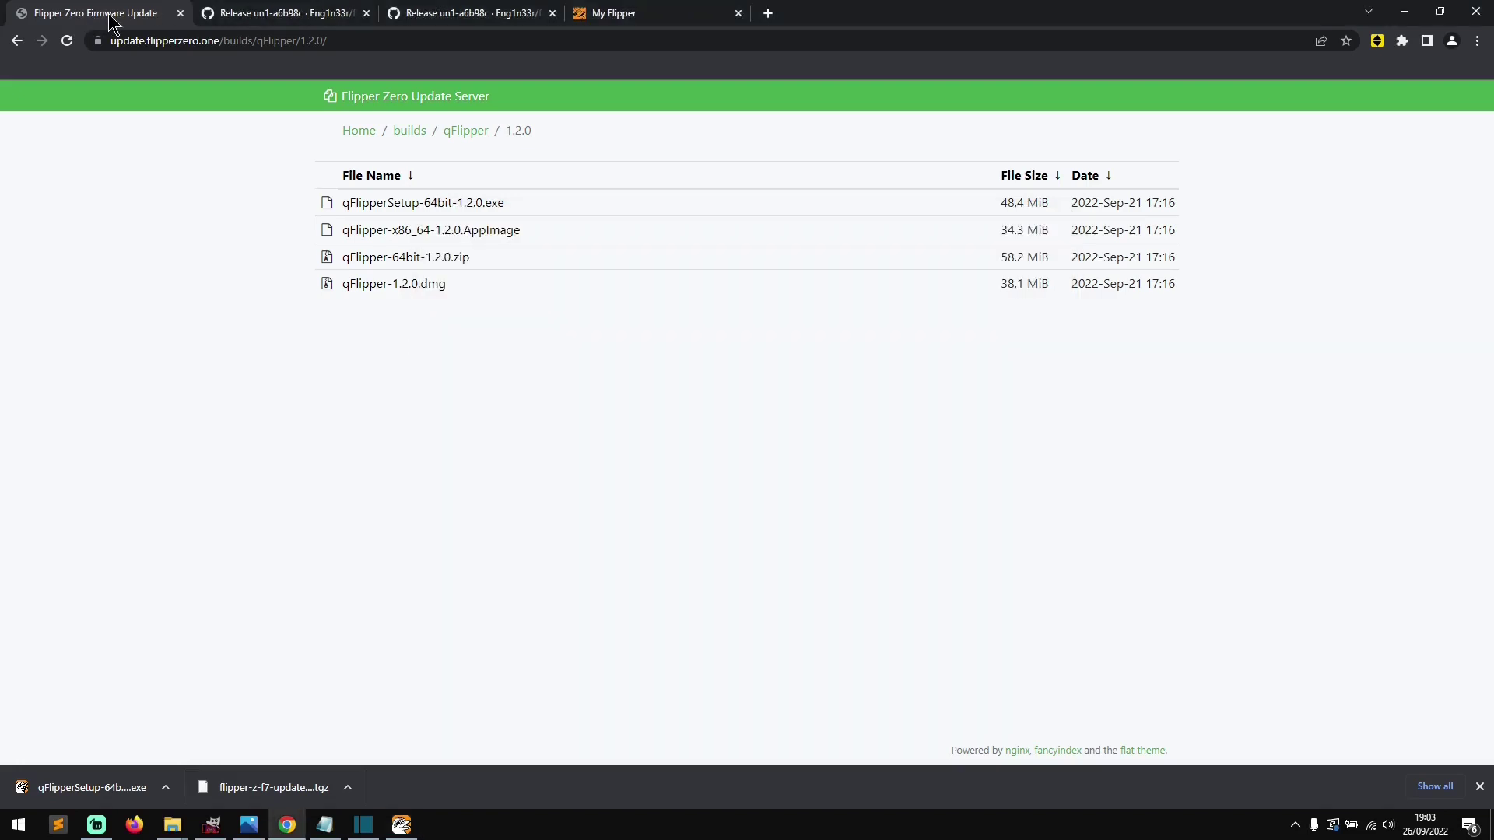
{"action": "left_click", "coordinate": [17, 42]}
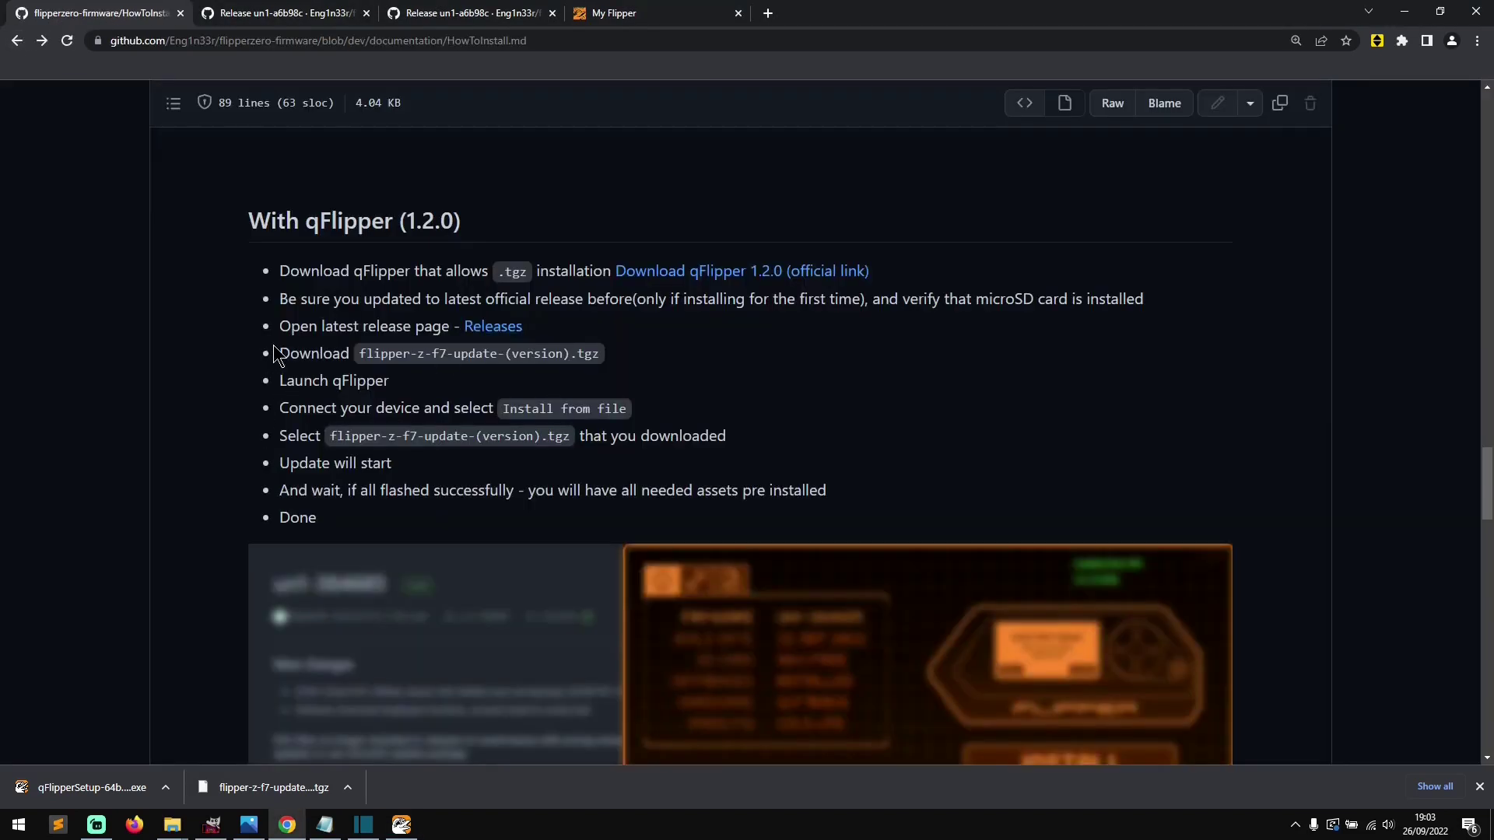
Highlight the With qFlipper steps: download the .tgz, launch qFlipper, install from file.
{"action": "left_click_drag", "start_coordinate": [274, 343], "coordinate": [574, 350]}
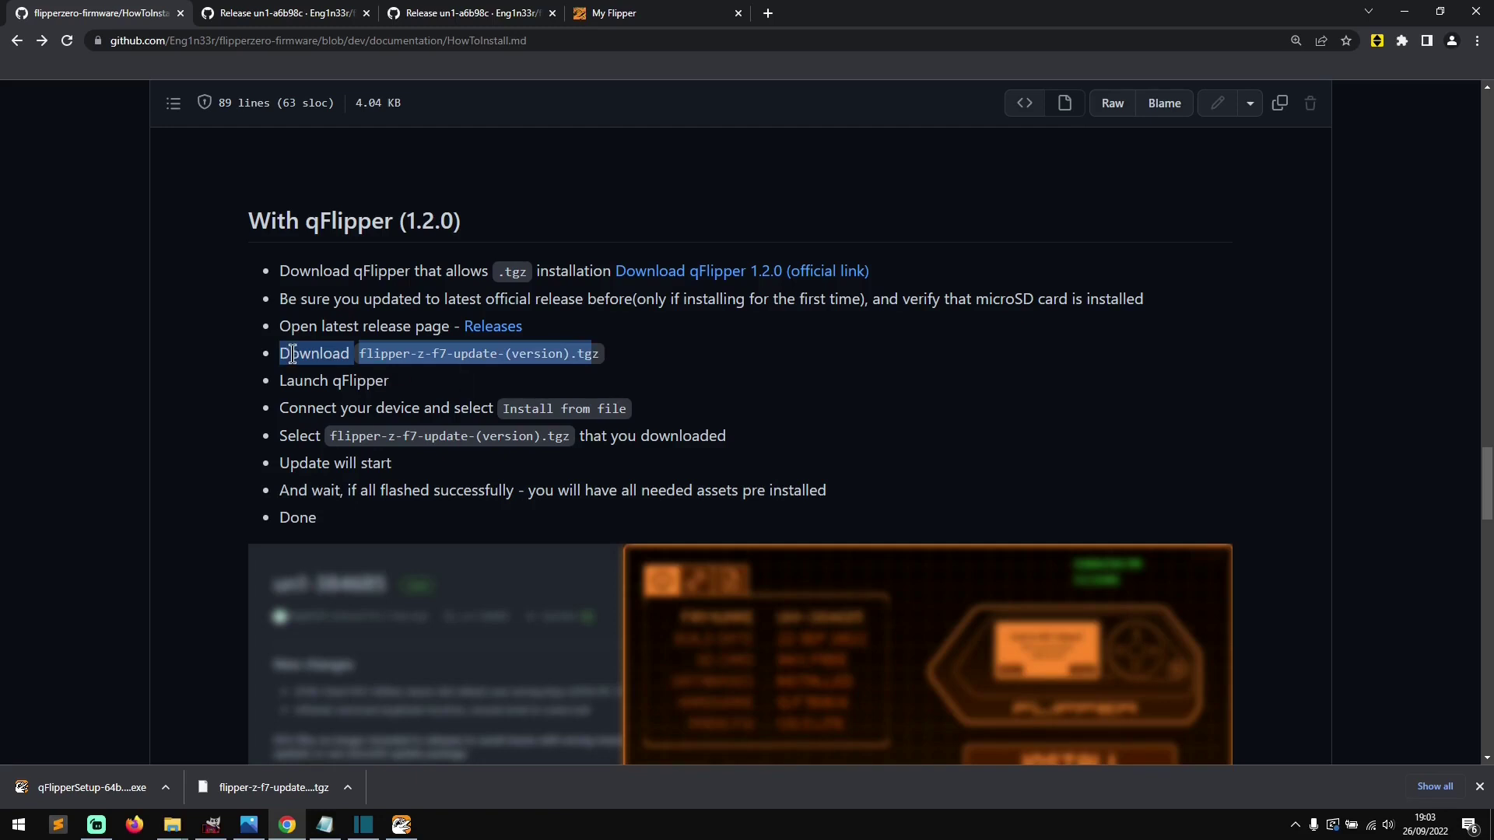
{"action": "left_click_drag", "start_coordinate": [278, 381], "coordinate": [389, 382]}
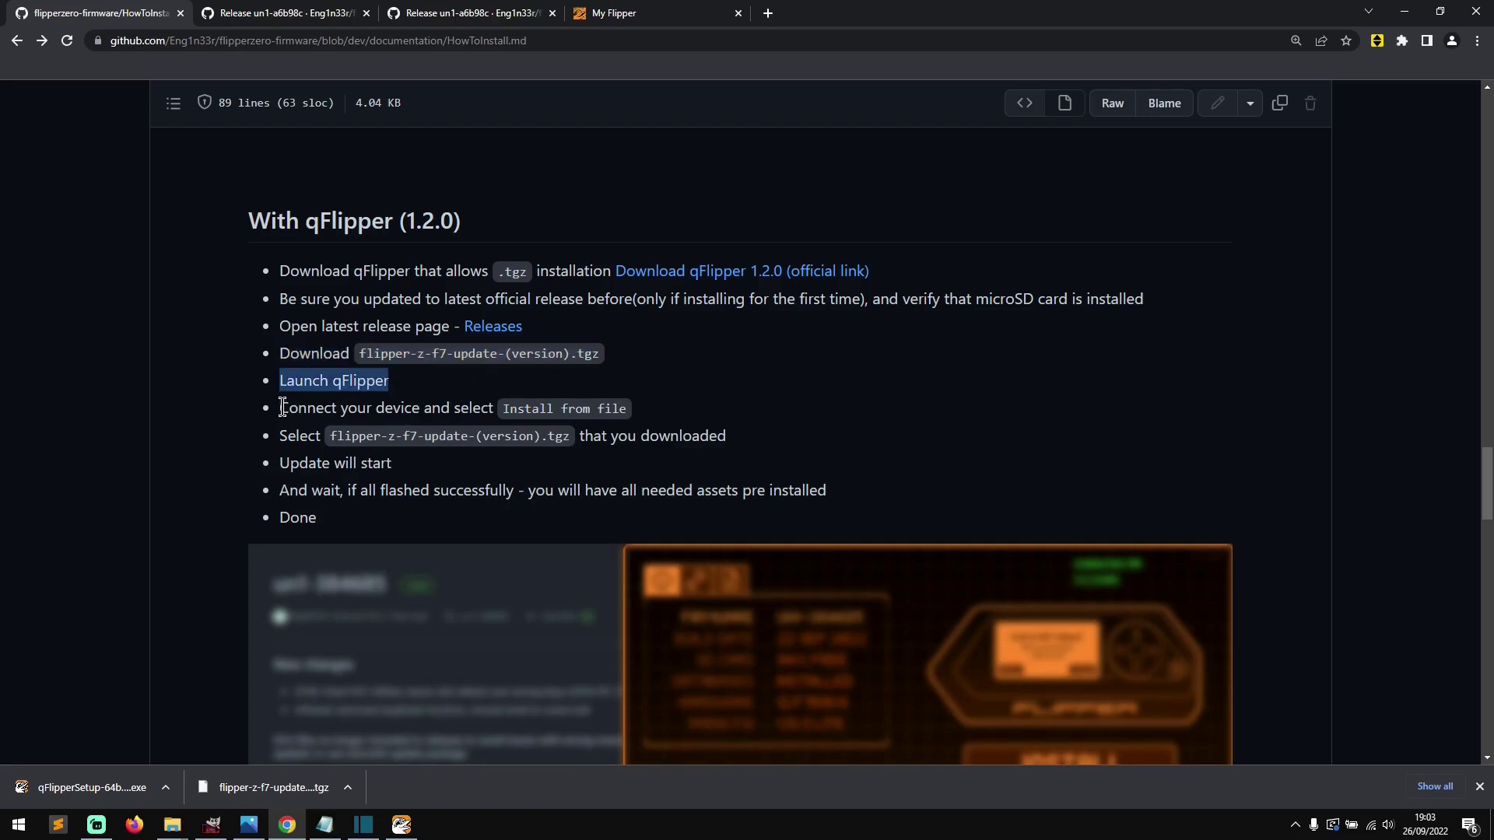
{"action": "left_click_drag", "start_coordinate": [282, 408], "coordinate": [611, 411]}
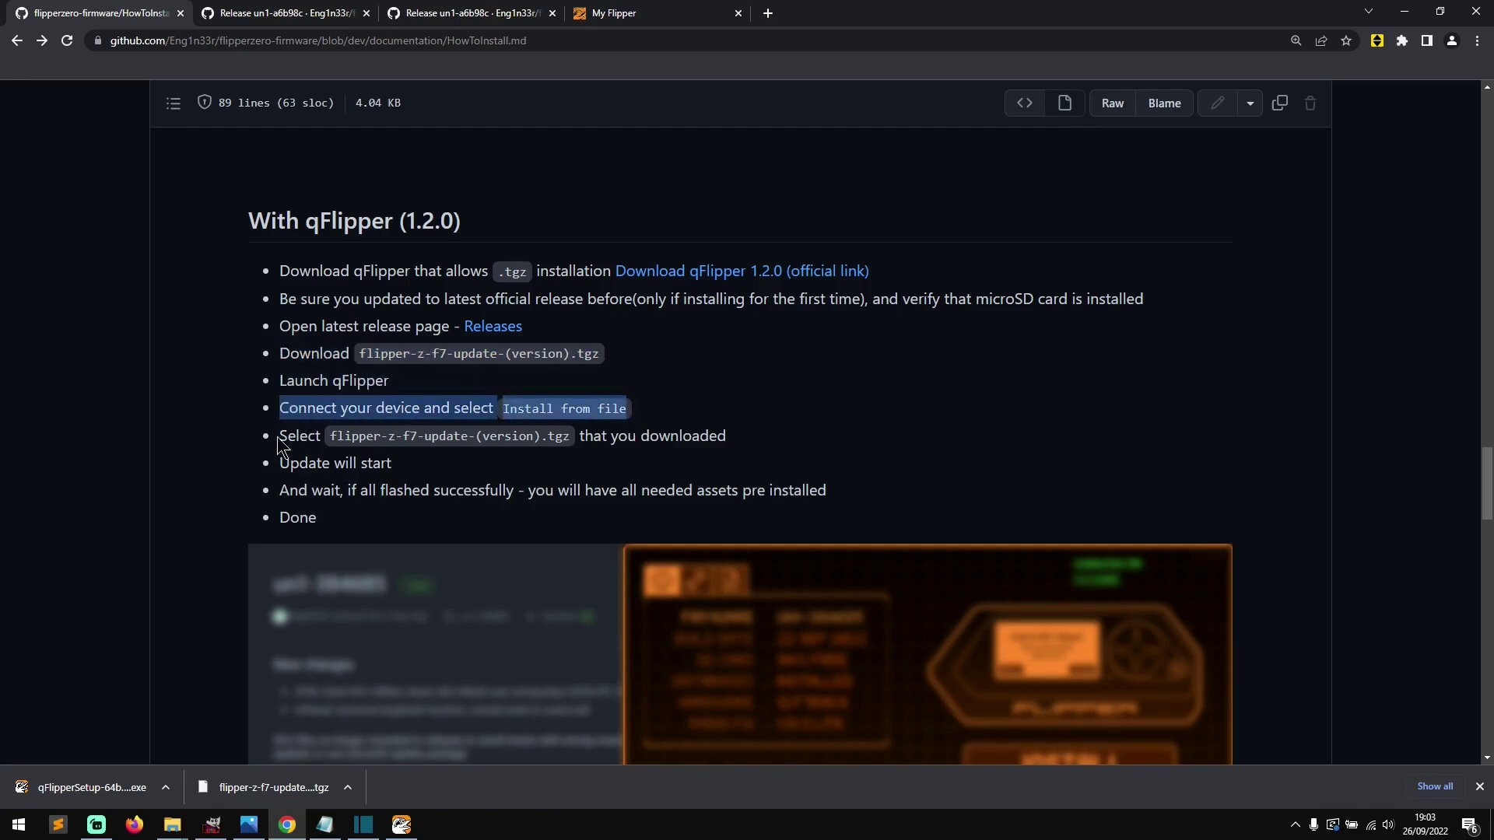
Install flipper-z-f7-update-un1-a6b98c.tgz from Downloads via Install from file and confirm INSTALL.
{"action": "left_click", "coordinate": [401, 826]}
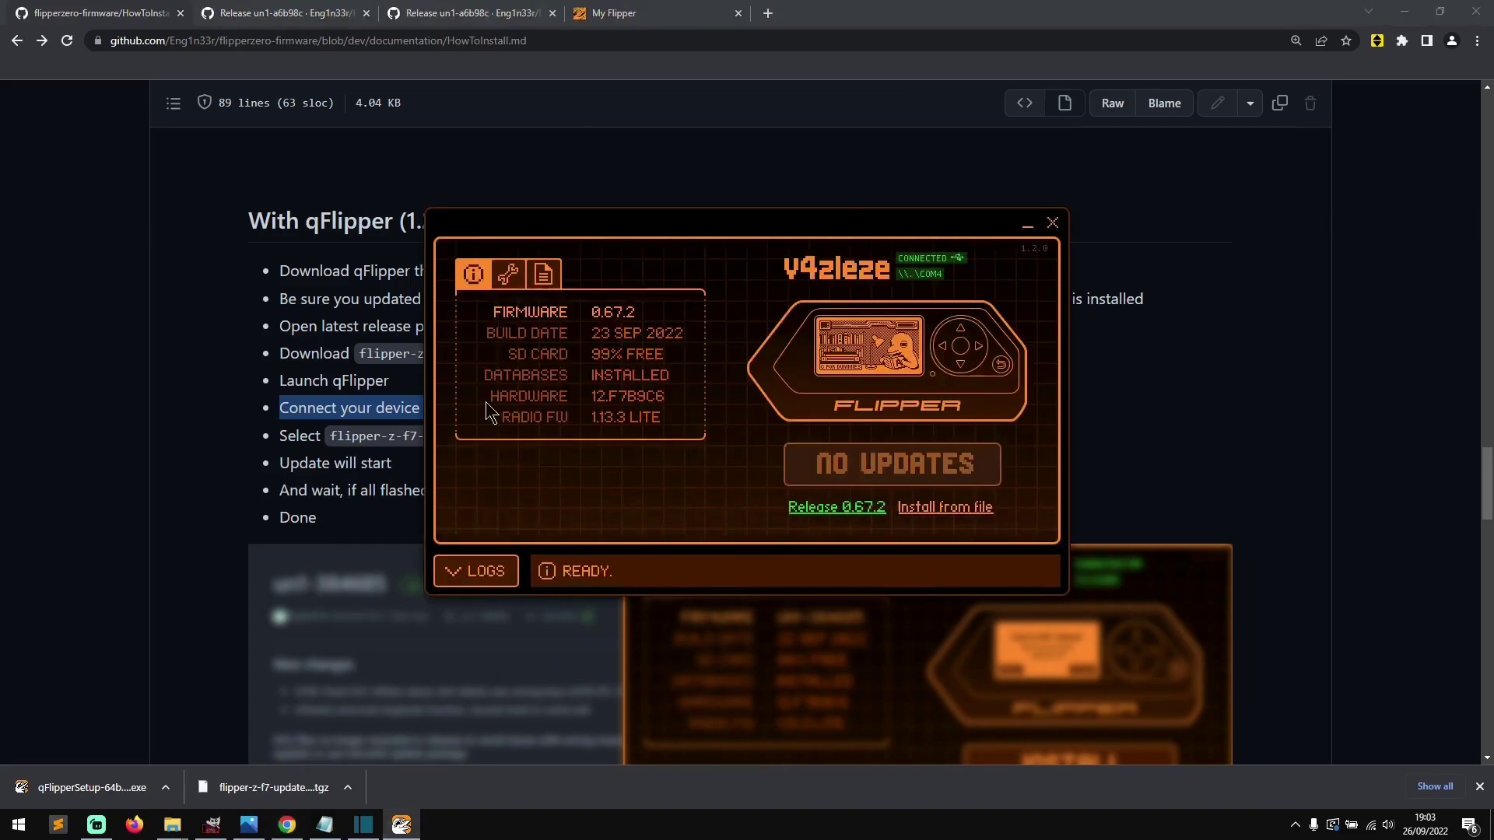
{"action": "left_click", "coordinate": [1154, 634]}
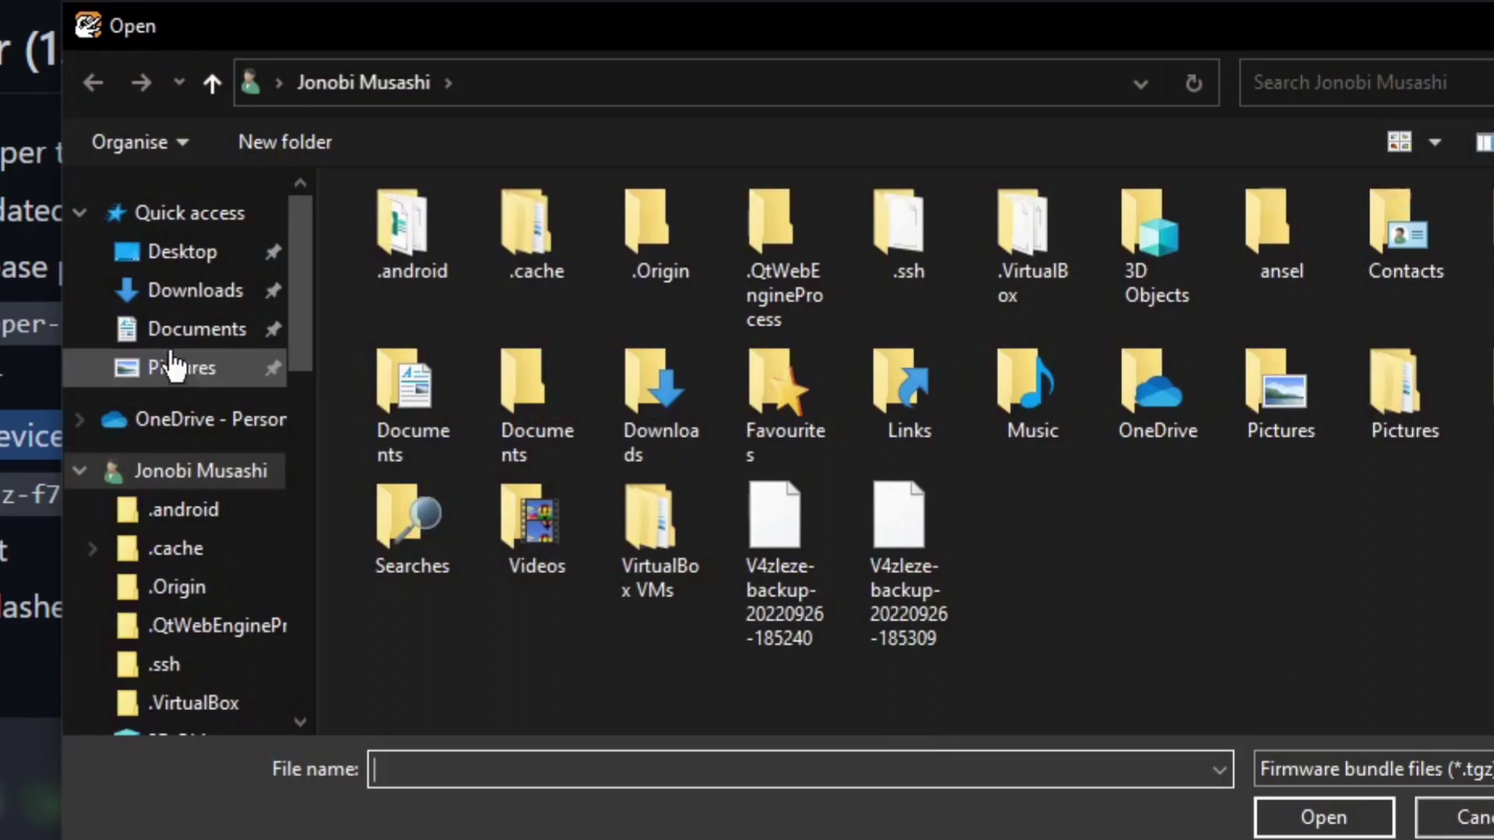
{"action": "left_click", "coordinate": [181, 303]}
{"action": "left_click", "coordinate": [550, 381]}
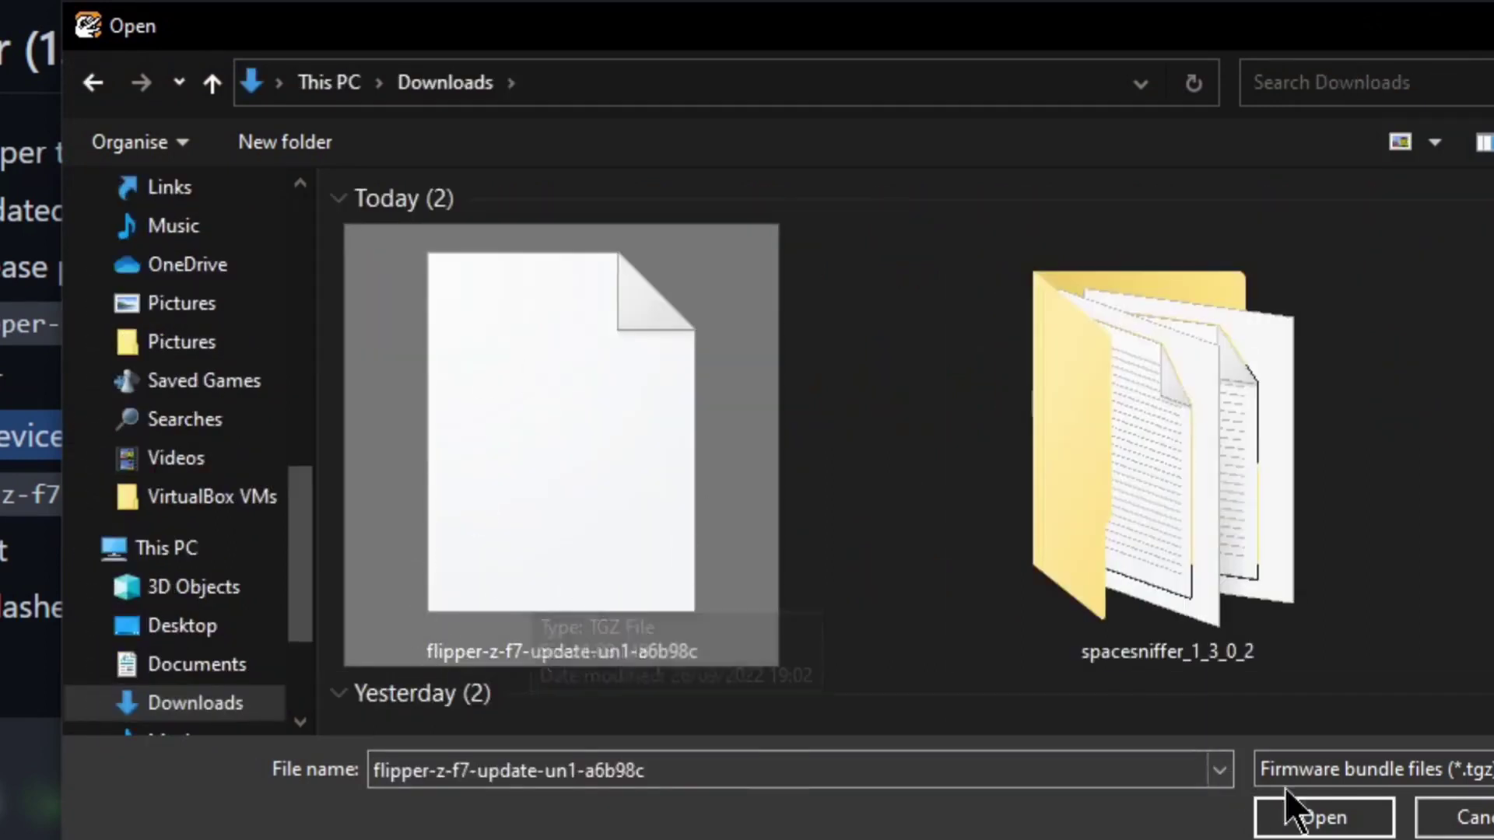
{"action": "left_click", "coordinate": [1305, 811]}
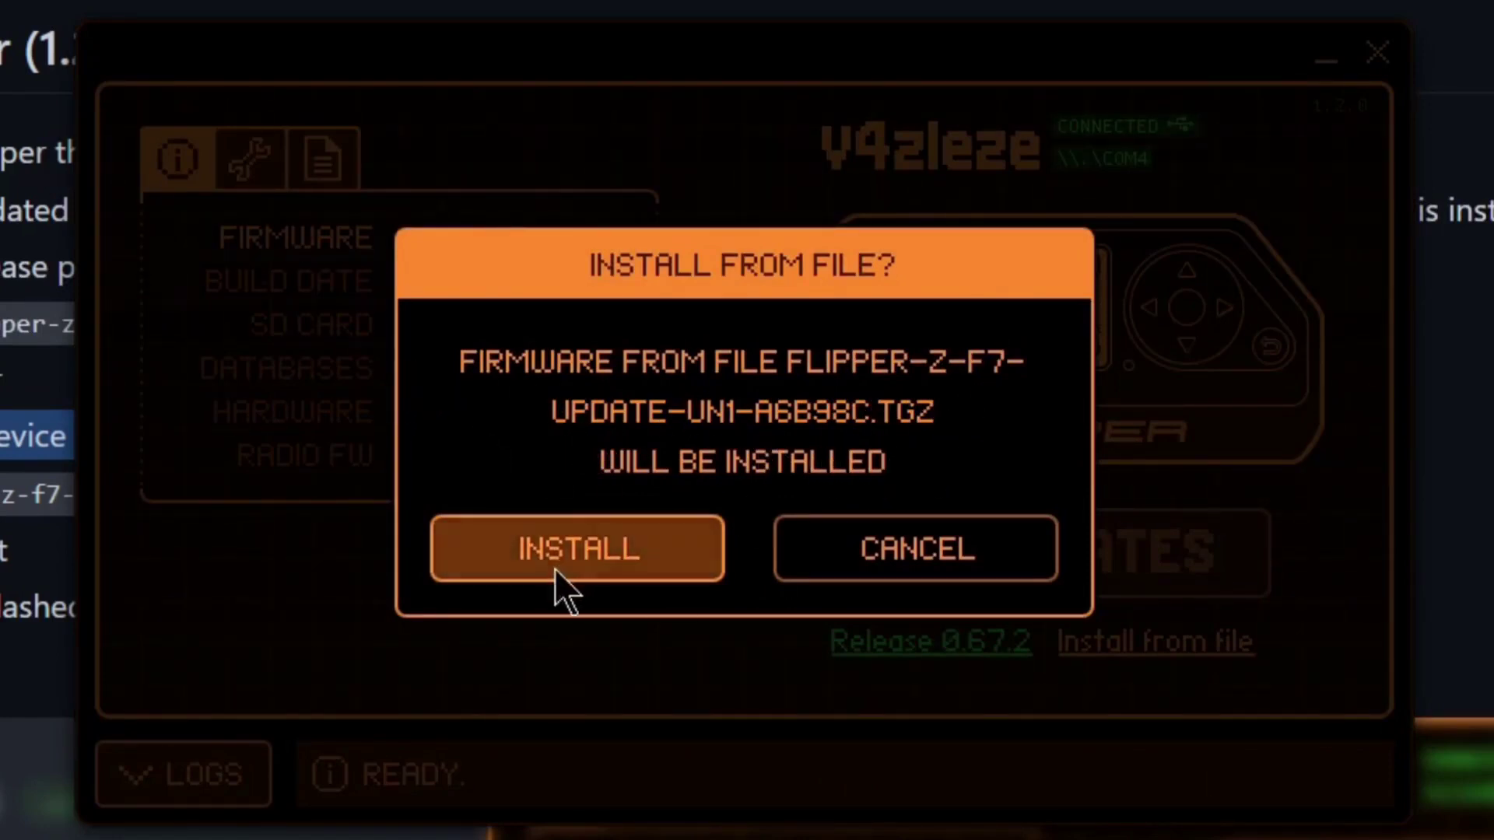
{"action": "left_click", "coordinate": [566, 549]}
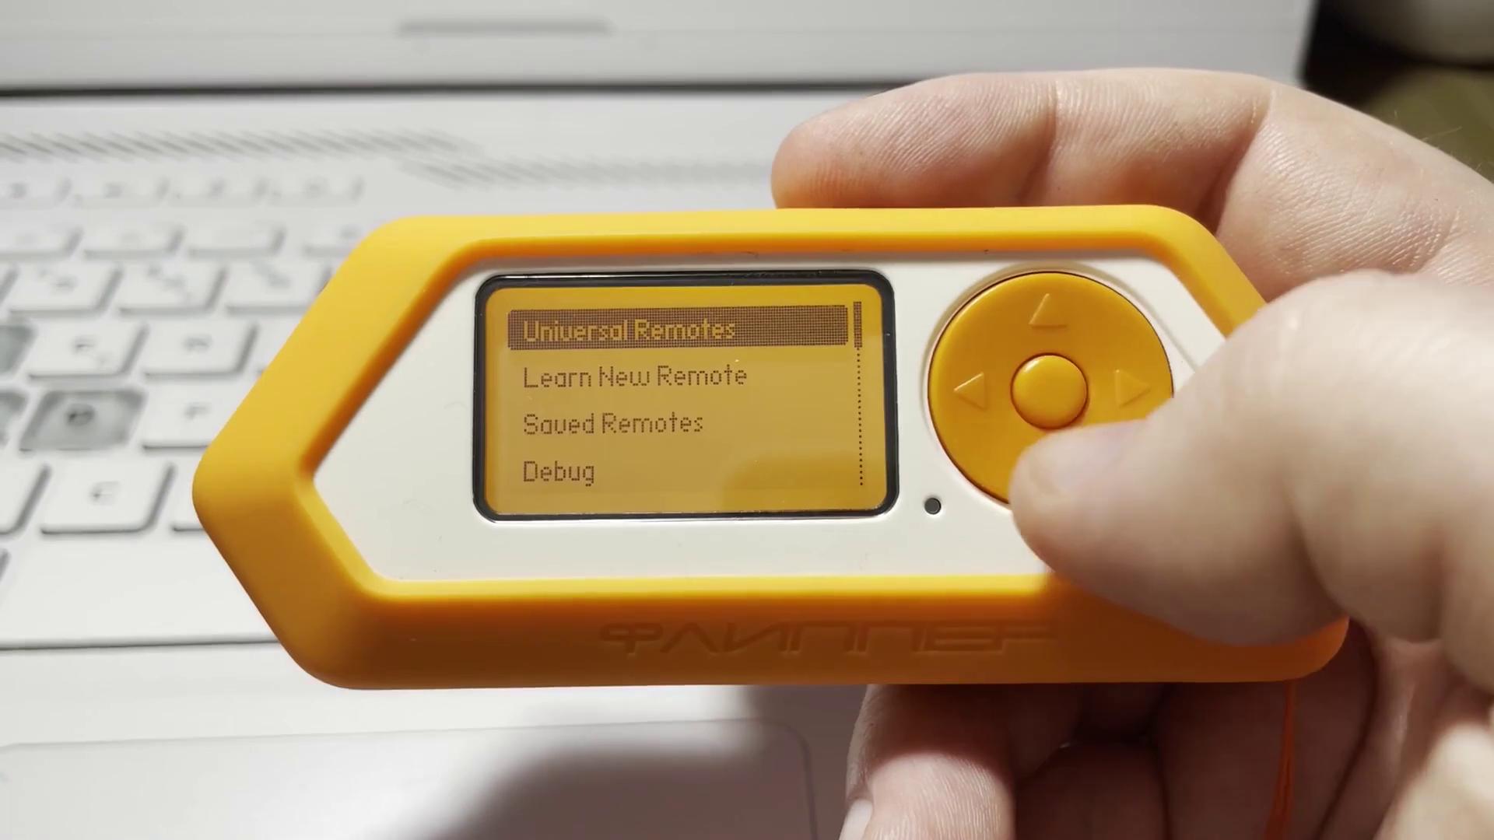
Browse the Infrared remotes, look inside the GPIO menu, then open the Bad USB file list.
{"action": "key", "text": "Down"}
{"action": "key", "text": "Down"}
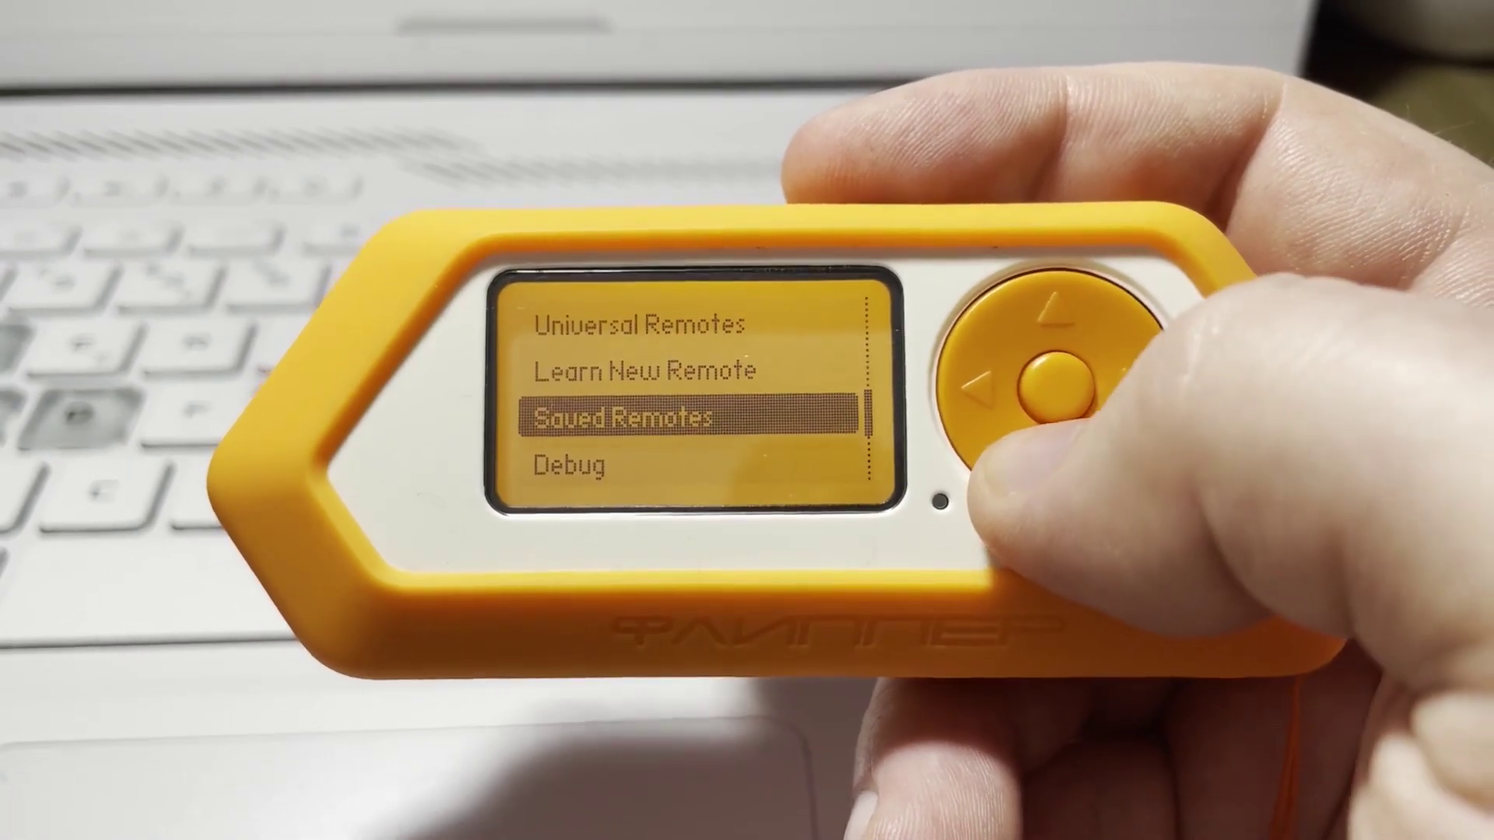
{"action": "key", "text": "Down"}
{"action": "key", "text": "Down"}
{"action": "key", "text": "Escape"}
{"action": "key", "text": "Down"}
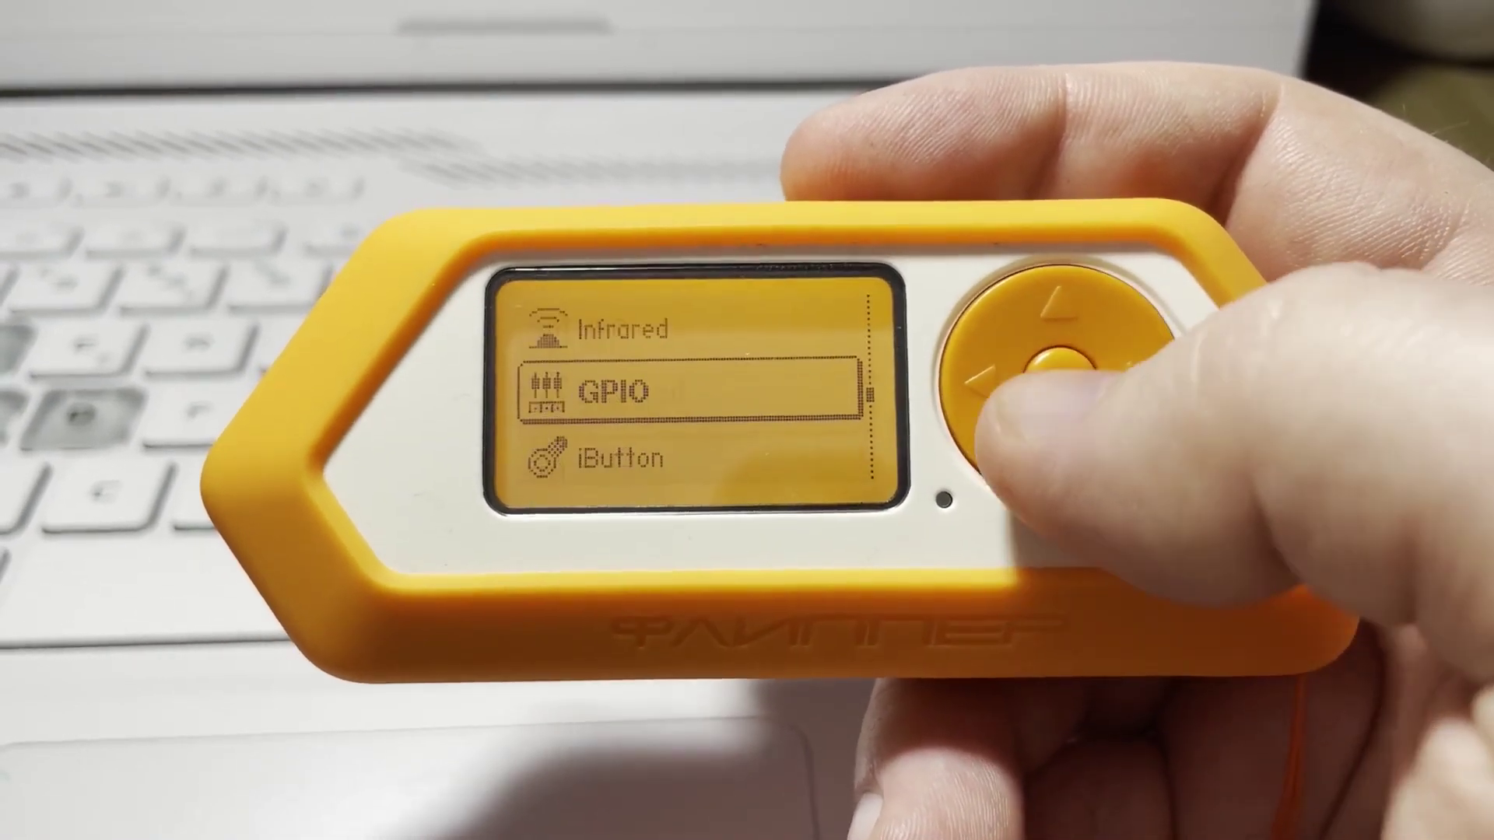
{"action": "key", "text": "Return"}
{"action": "key", "text": "Down"}
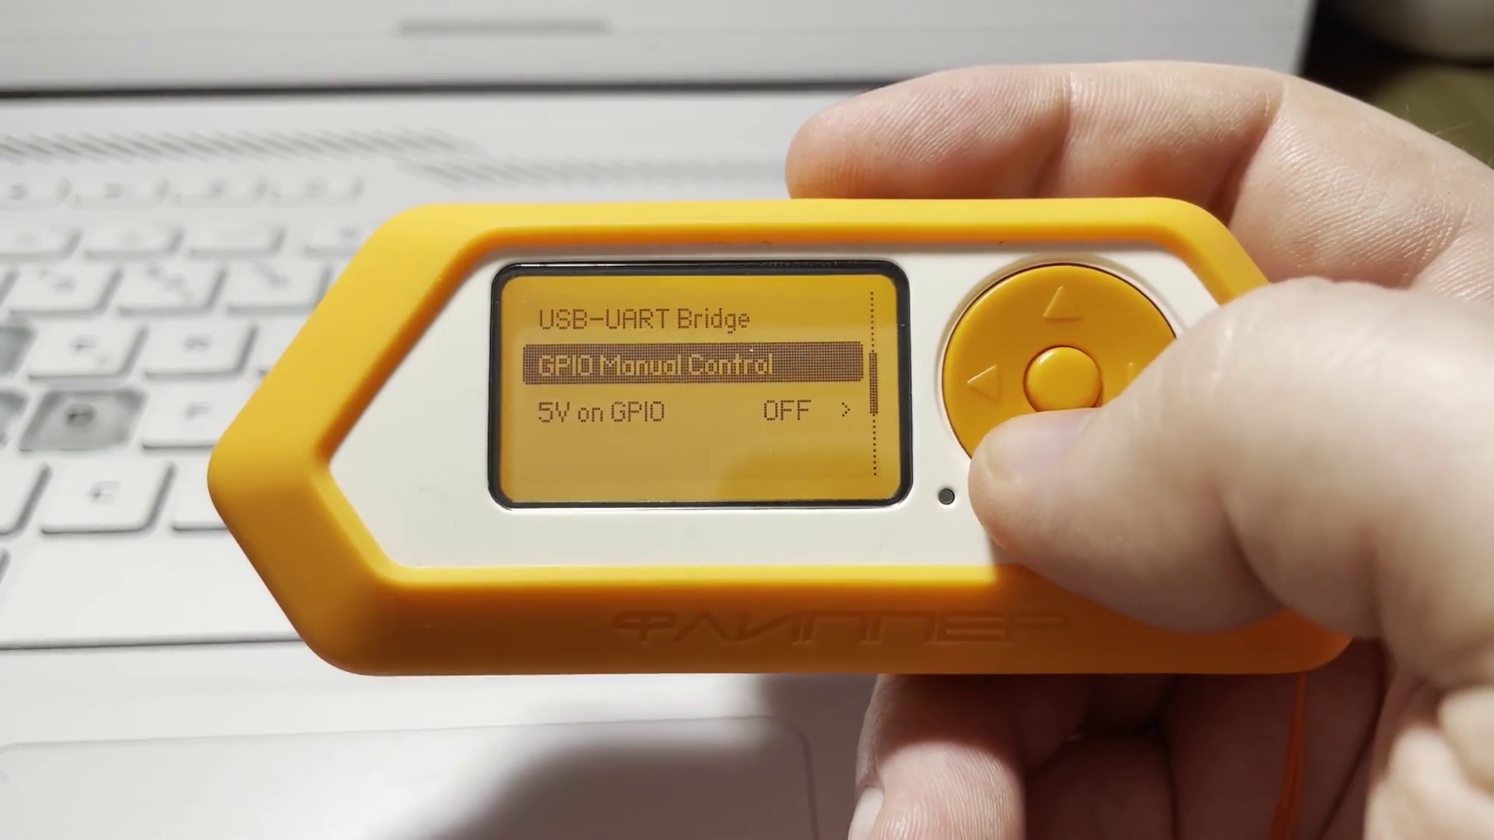
{"action": "key", "text": "Escape"}
{"action": "key", "text": "Down"}
{"action": "key", "text": "Down"}
{"action": "key", "text": "Return"}
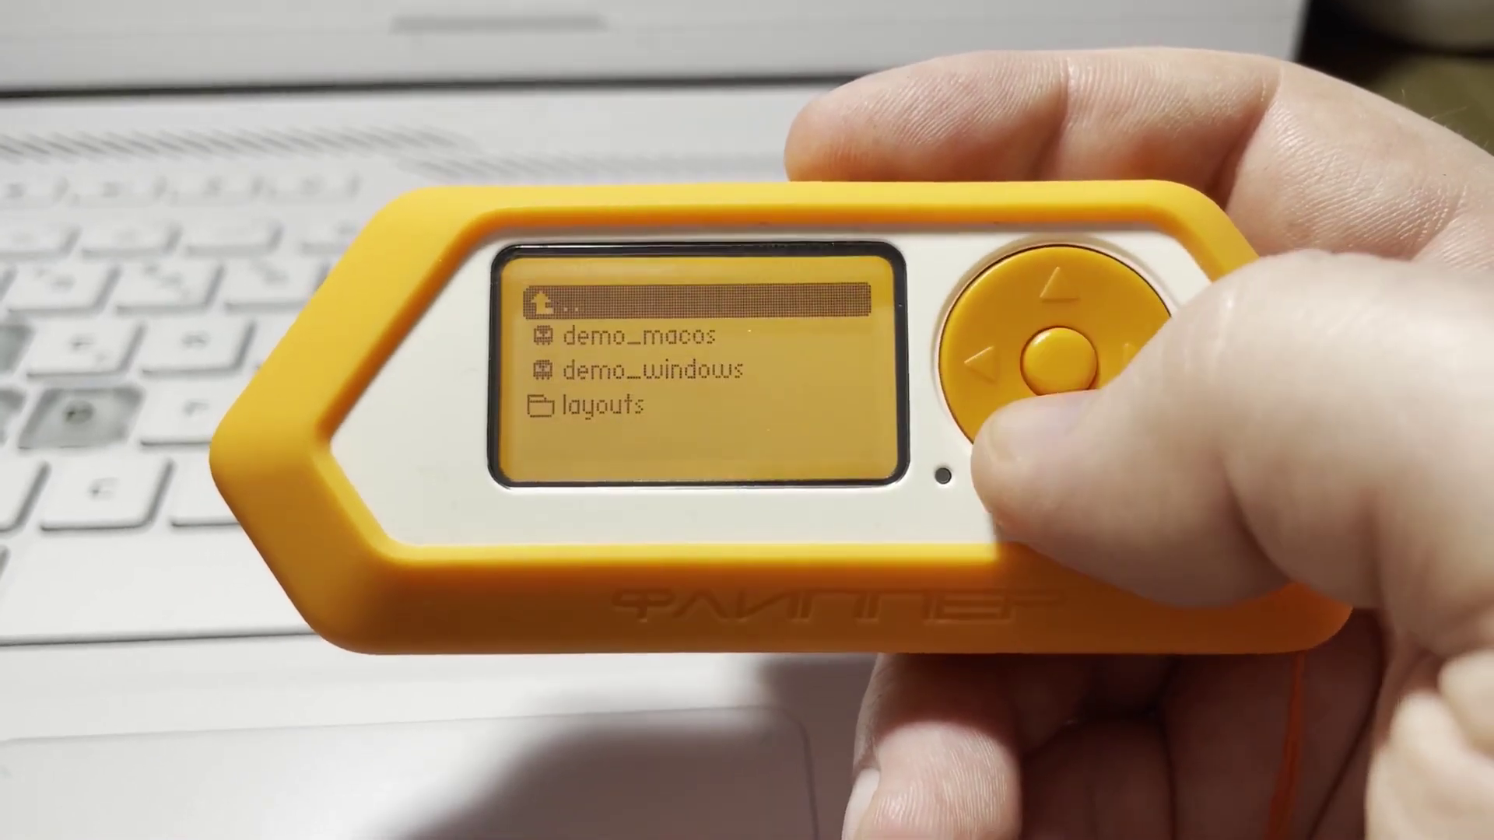
{"action": "key", "text": "Down"}
{"action": "key", "text": "Down"}
{"action": "key", "text": "Down"}
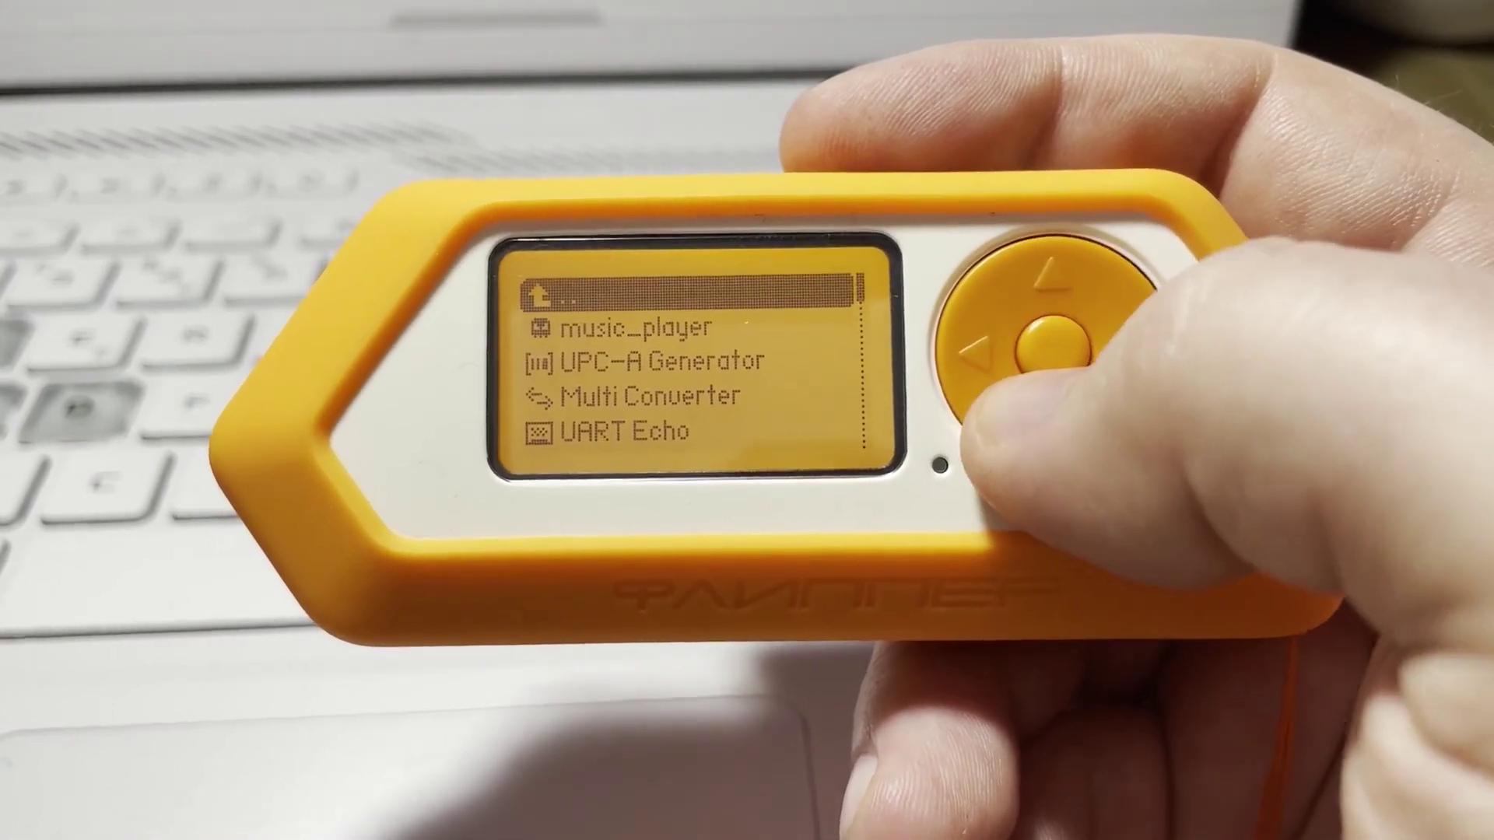
{"action": "key", "text": "Down"}
{"action": "key", "text": "Return"}
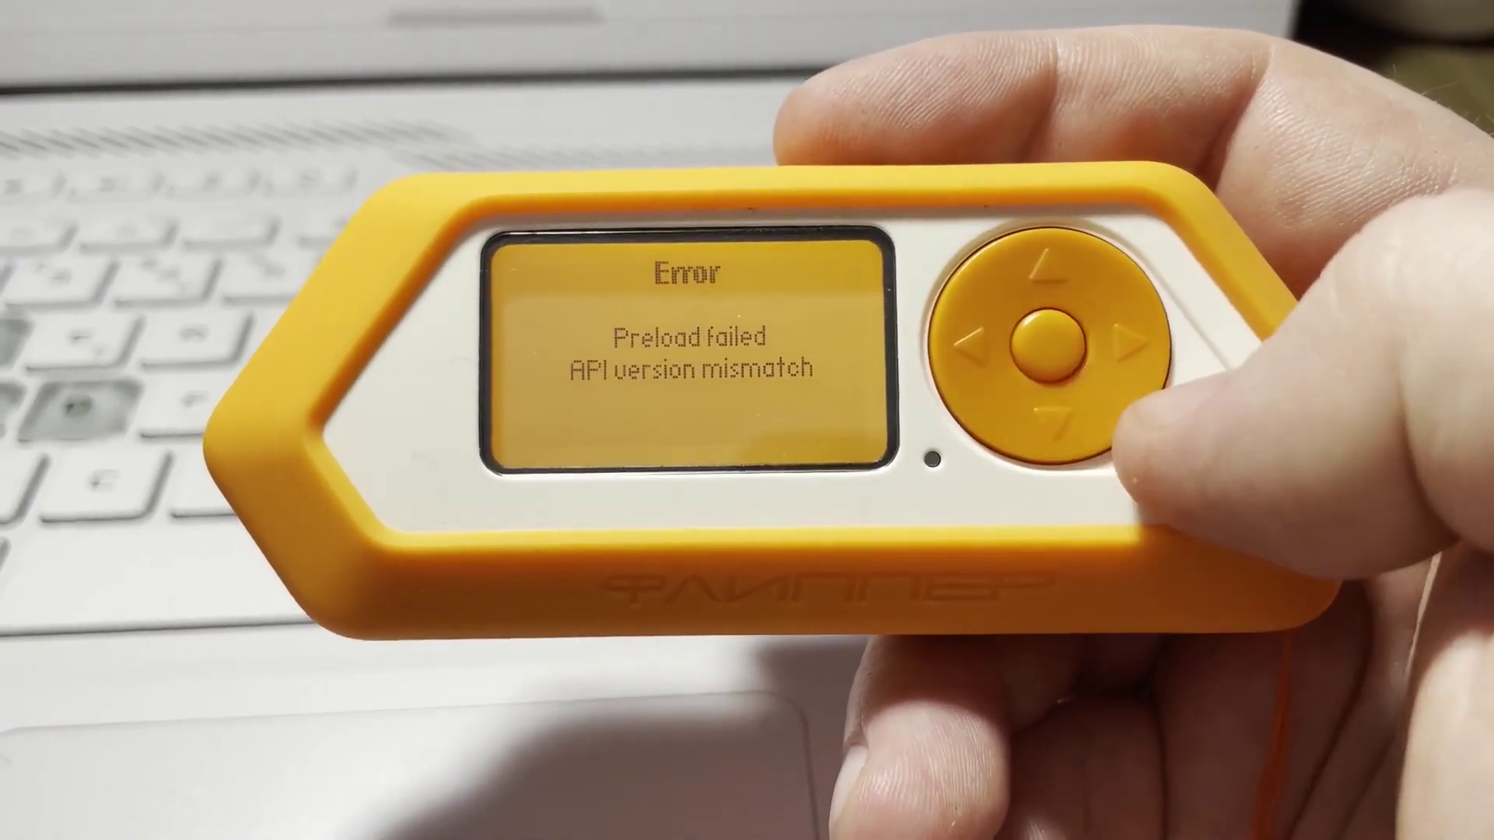
In the Misc apps folder, dismiss music_player's API mismatch error and try Multi Converter.
{"action": "key", "text": "Escape"}
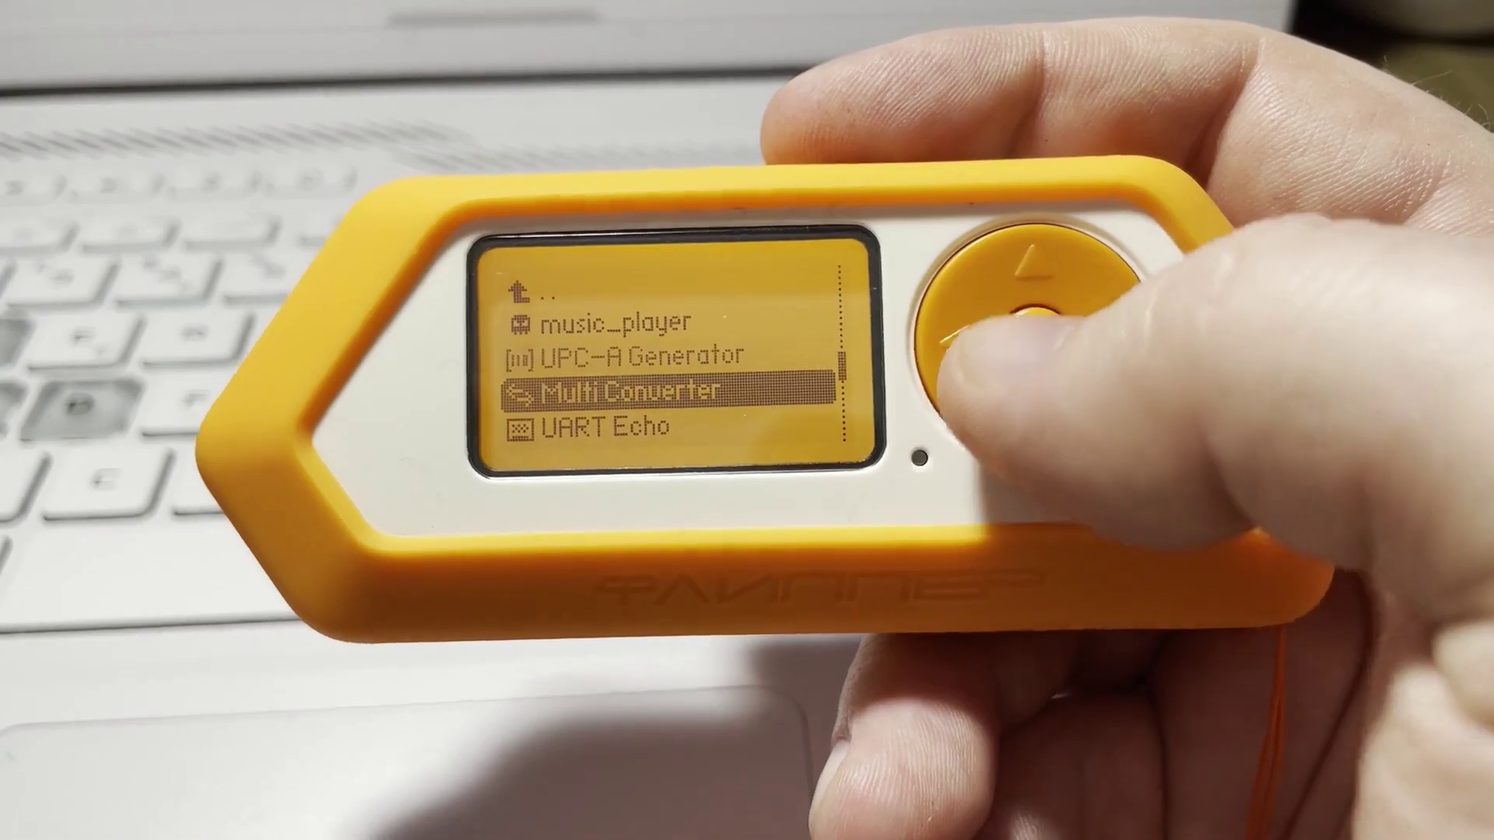
{"action": "key", "text": "Return"}
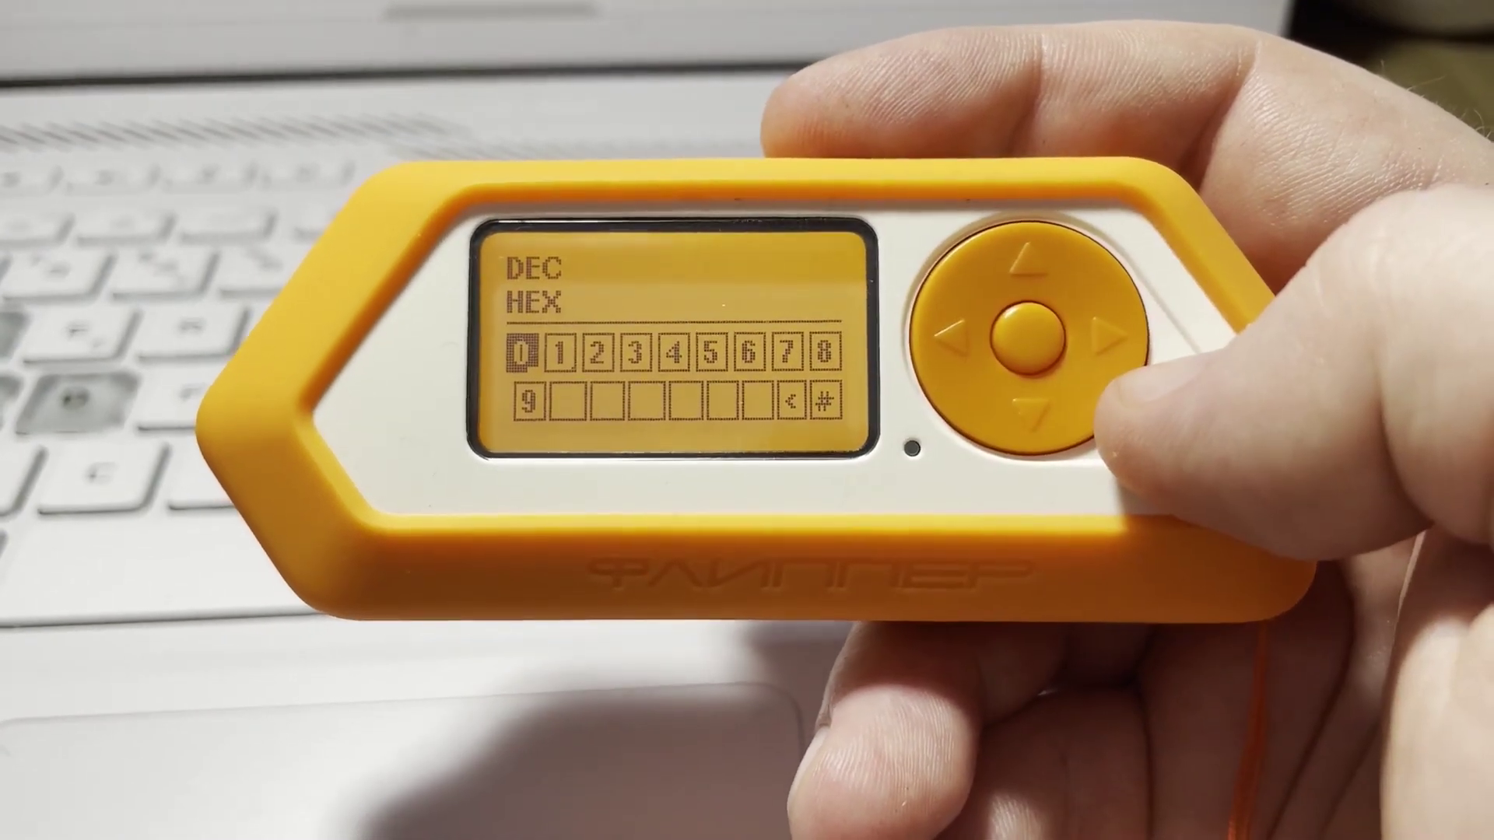
{"action": "key", "text": "Escape"}
{"action": "key", "text": "Down"}
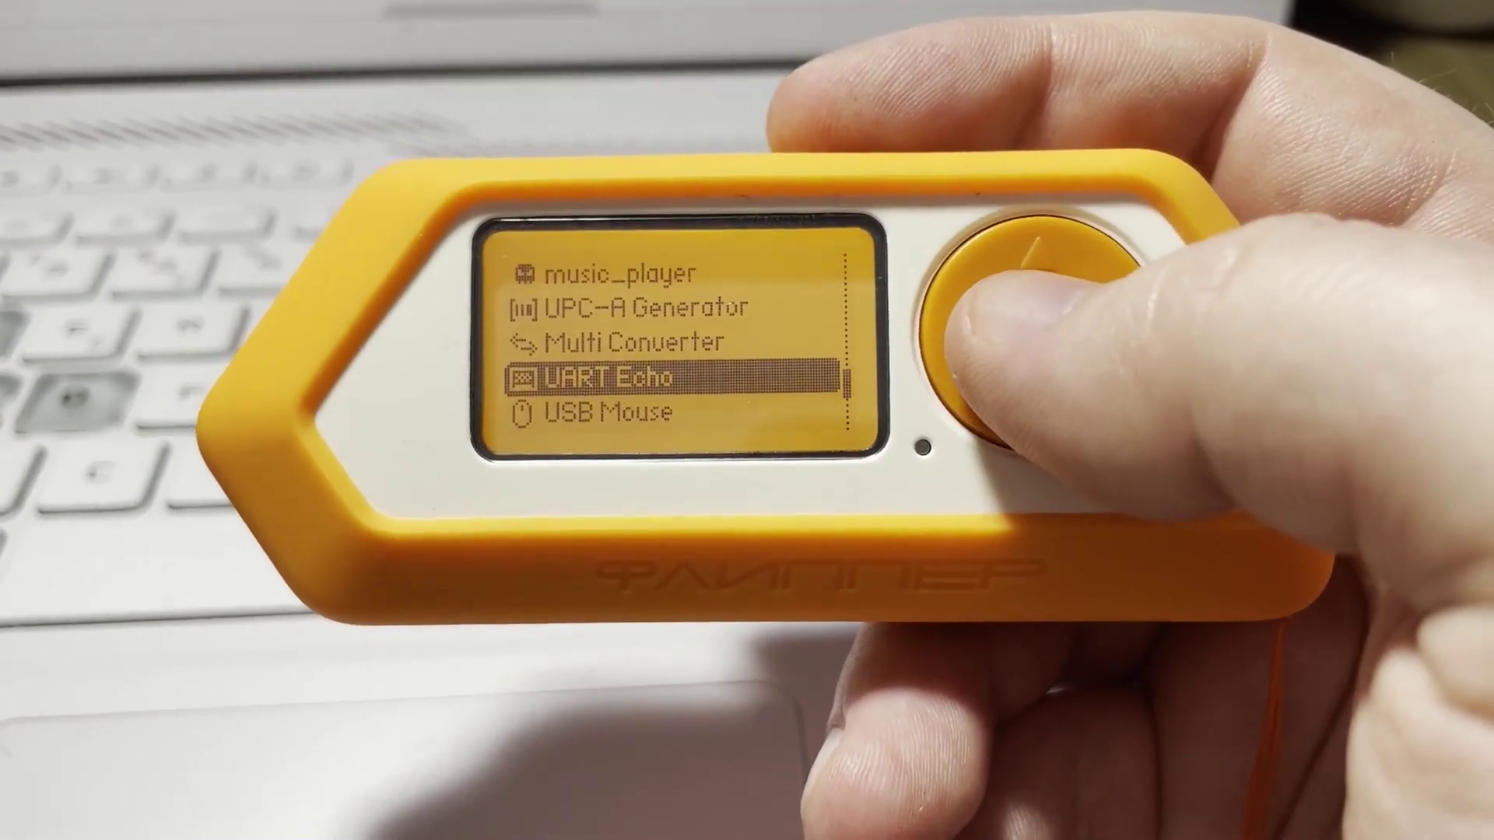
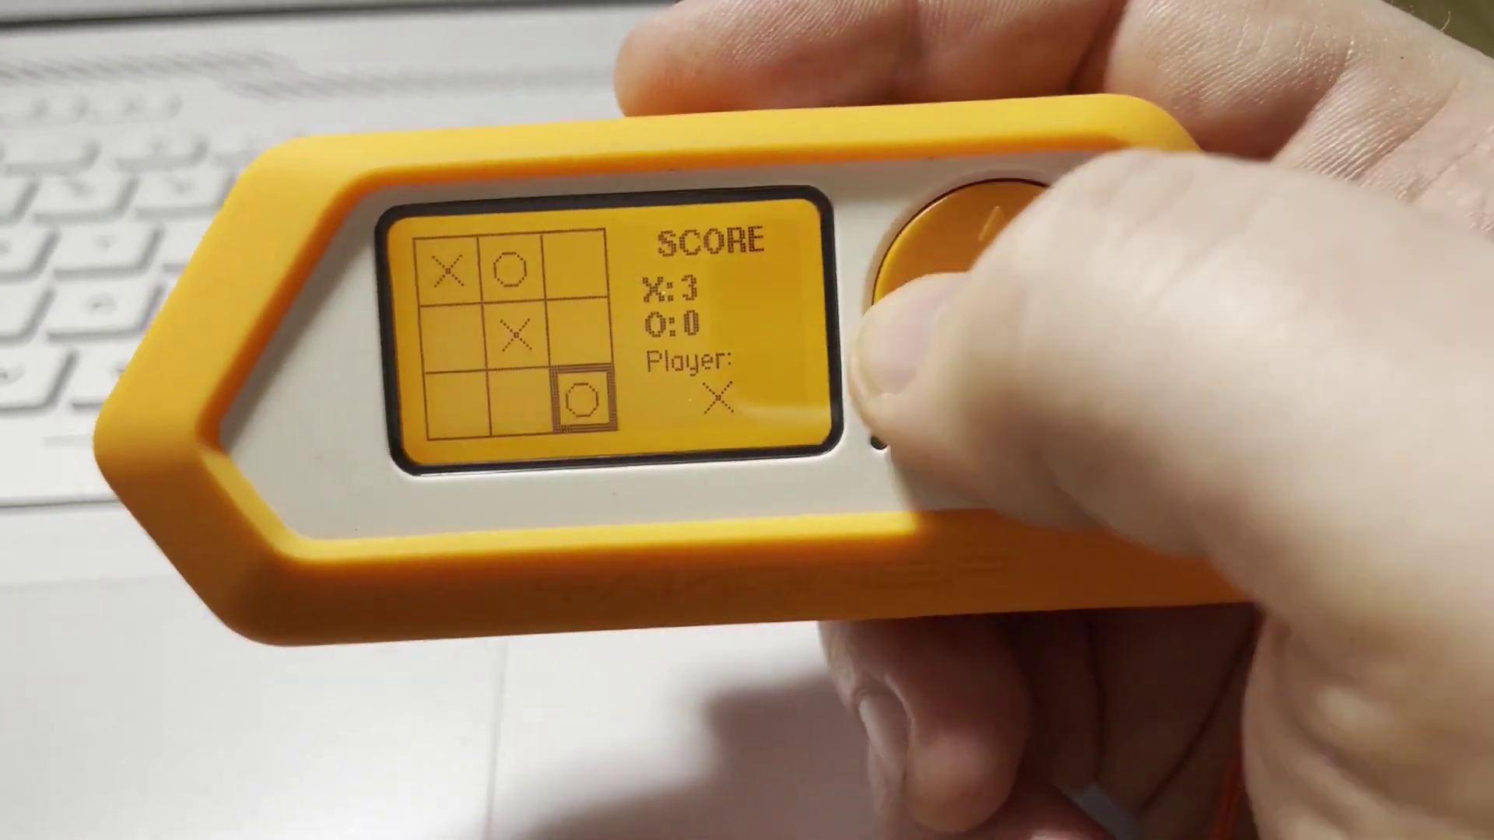
Drop an X in the bottom-middle cell and move the cursor to the empty top-right cell for O.
{"action": "key", "text": "Return"}
{"action": "key", "text": "Return"}
{"action": "key", "text": "Right"}
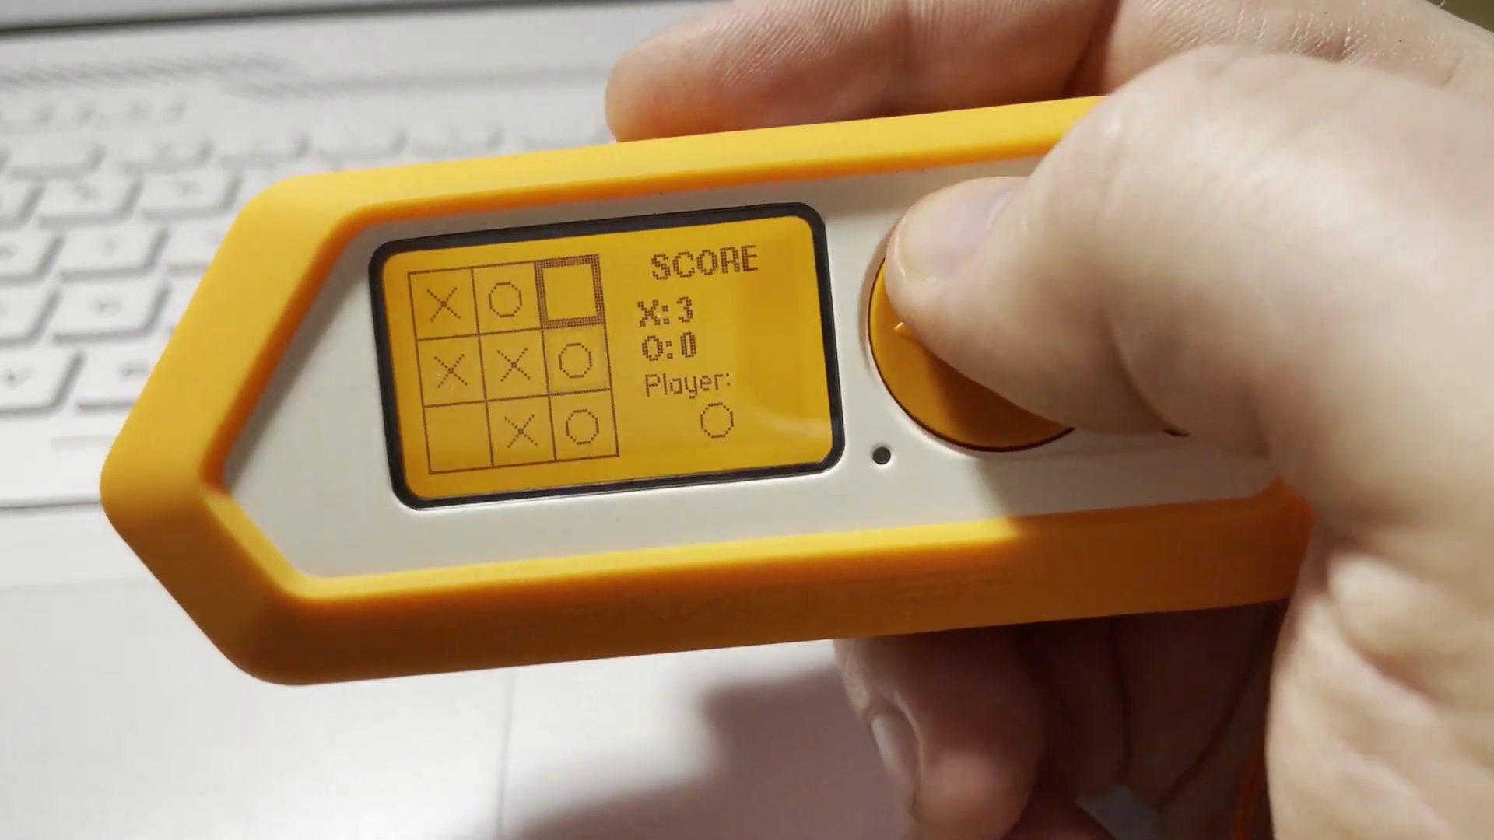